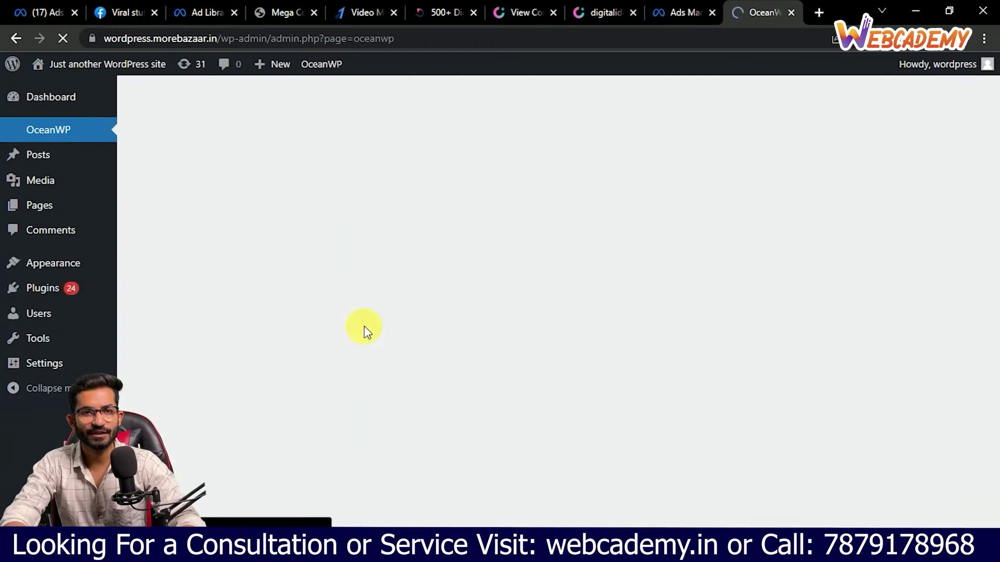
Step: Open the import of the Simple demo from the eCommerce category of the OceanWP website templates
click(229, 280)
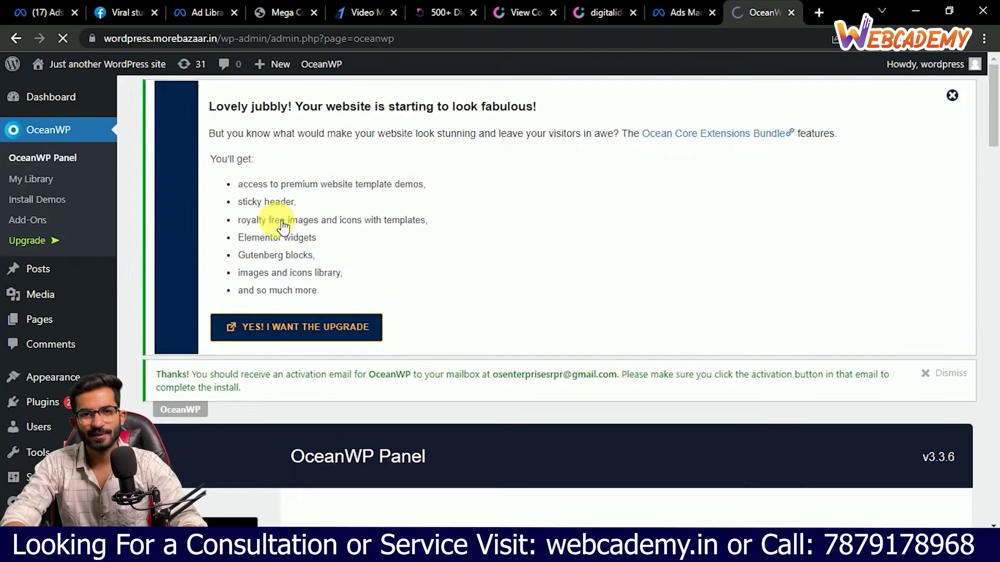
scroll(411, 334, down, 7)
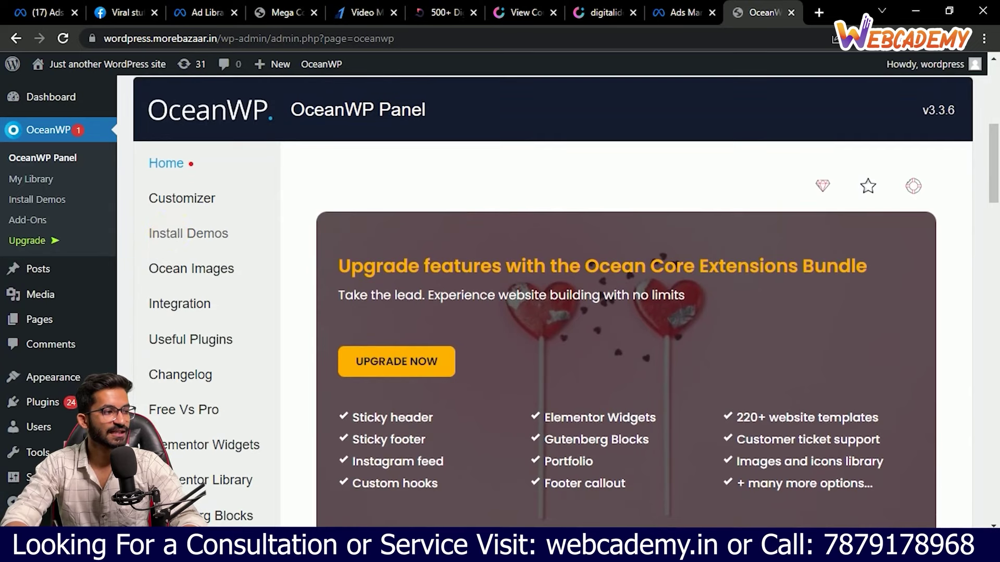
click(180, 237)
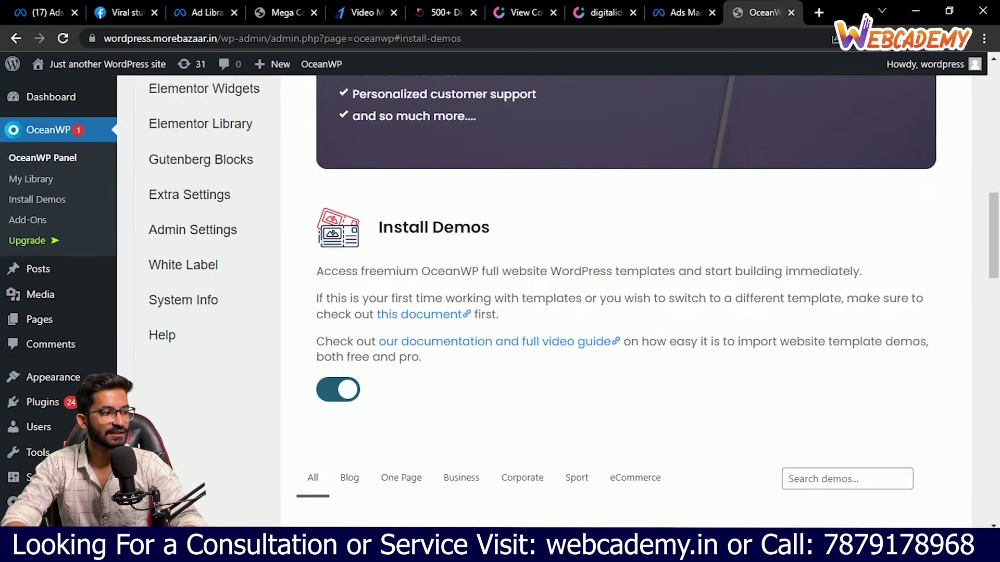
scroll(441, 263, down, 6)
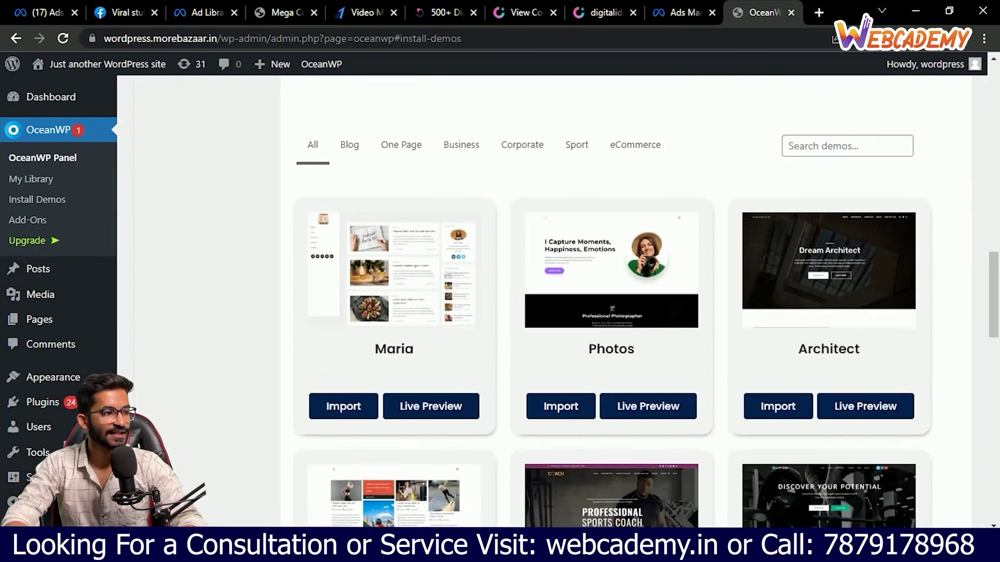
scroll(622, 223, up, 1)
click(638, 166)
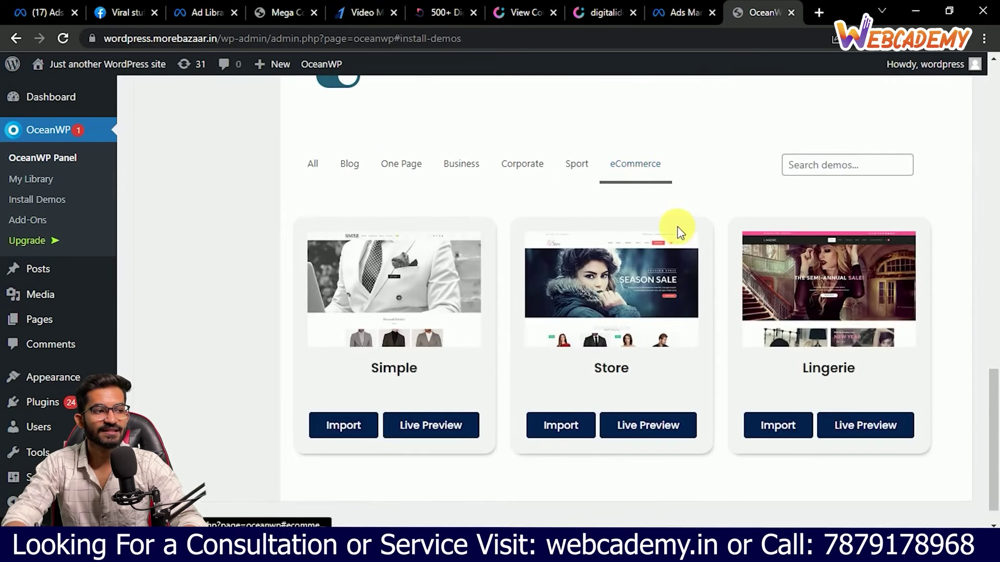
scroll(693, 247, down, 1)
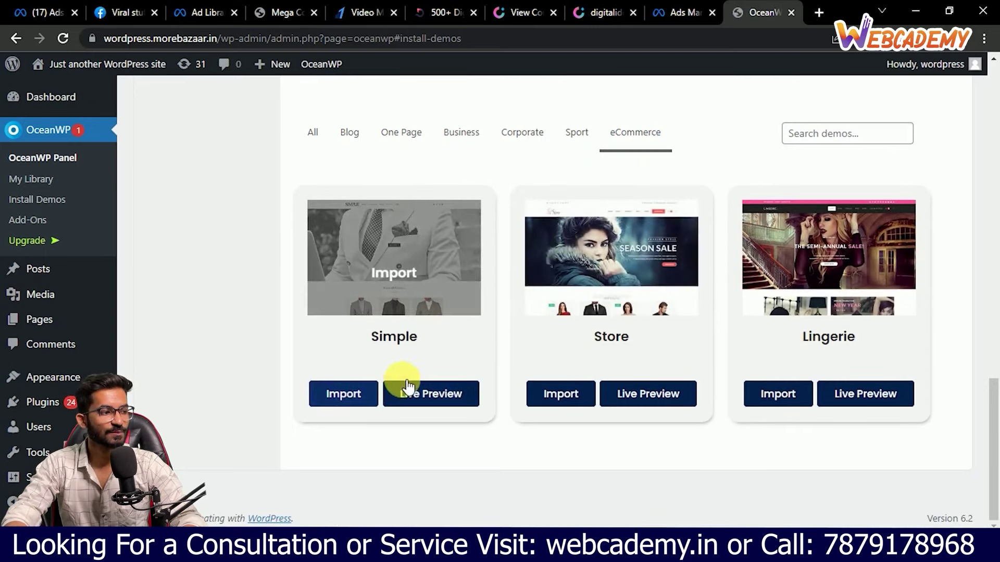
click(341, 394)
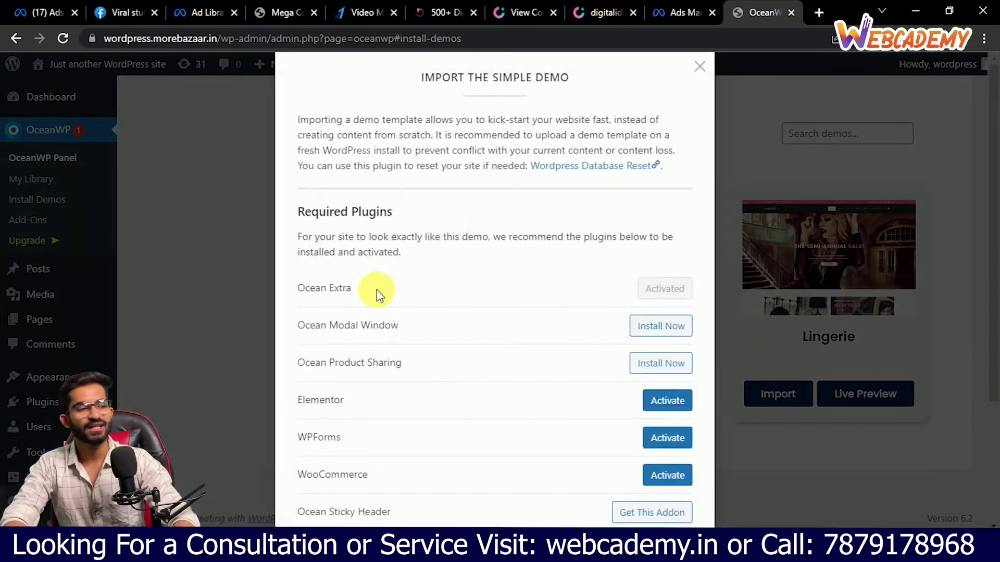
Step: Install the required Ocean Modal Window and Ocean Product Sharing plugins, and activate Elementor, WPForms and WooCommerce
scroll(523, 326, down, 1)
click(654, 265)
click(654, 303)
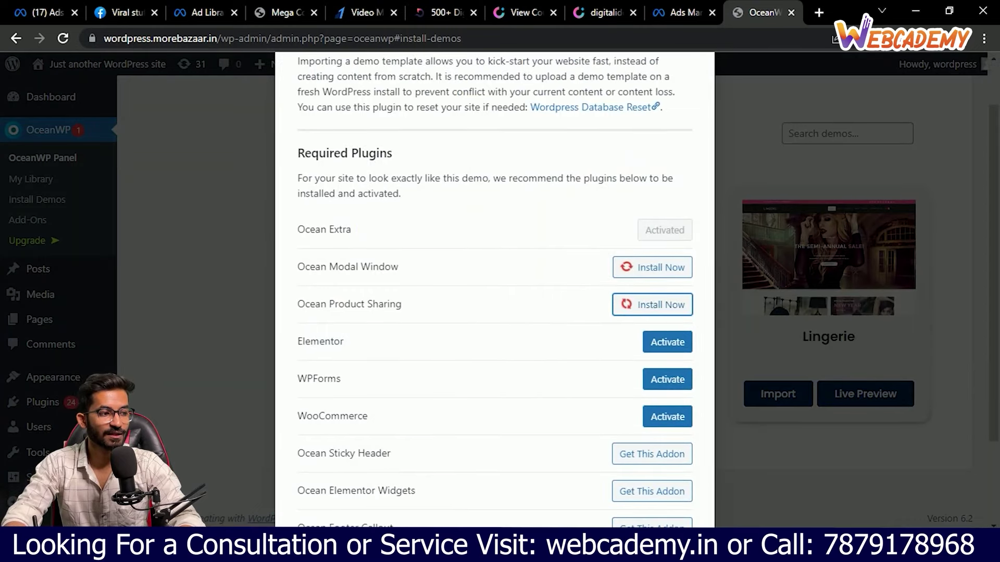
scroll(646, 327, down, 2)
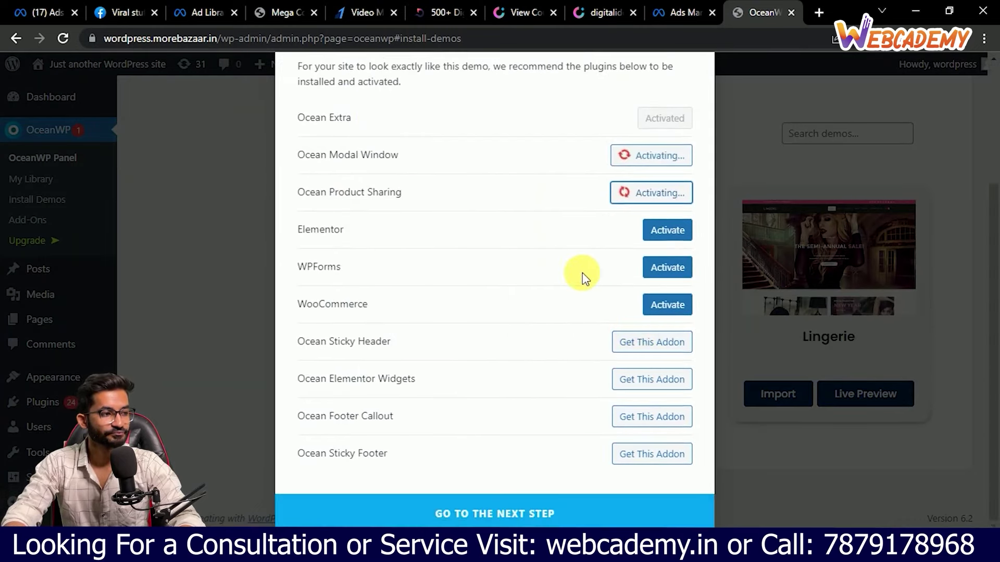
click(656, 237)
click(647, 263)
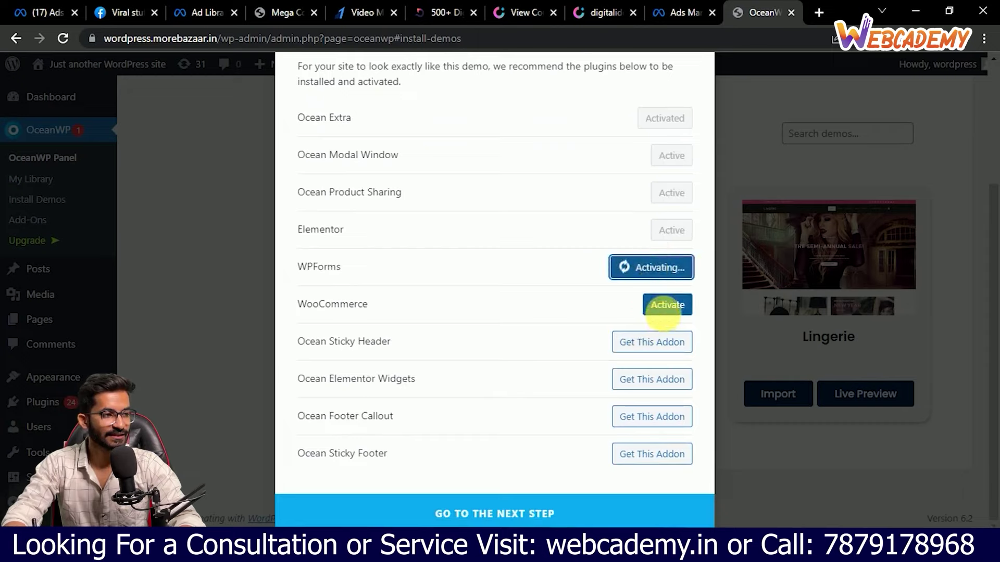
click(664, 305)
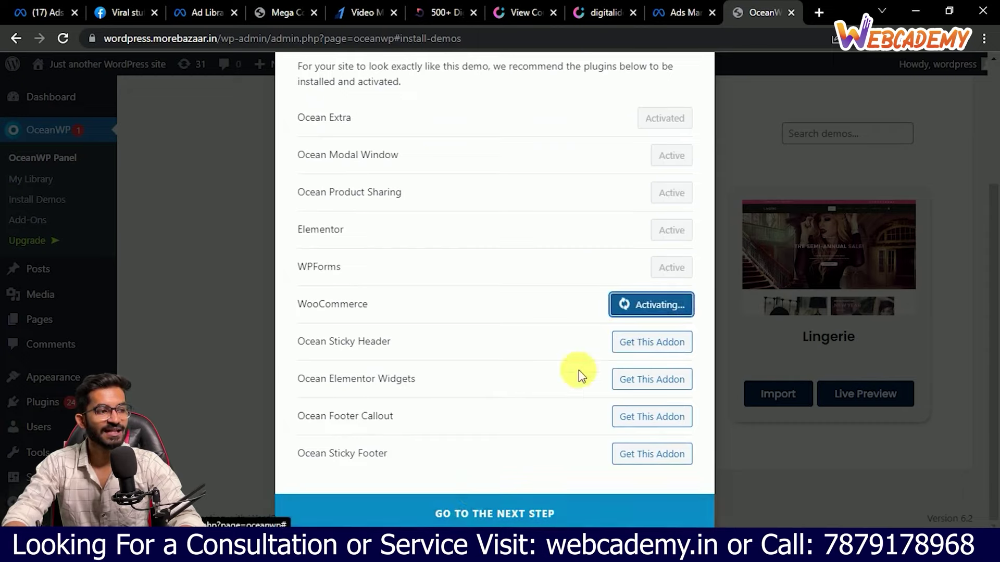
Step: Install the Simple demo with its XML data, customizer settings, widgets and contact form
click(499, 500)
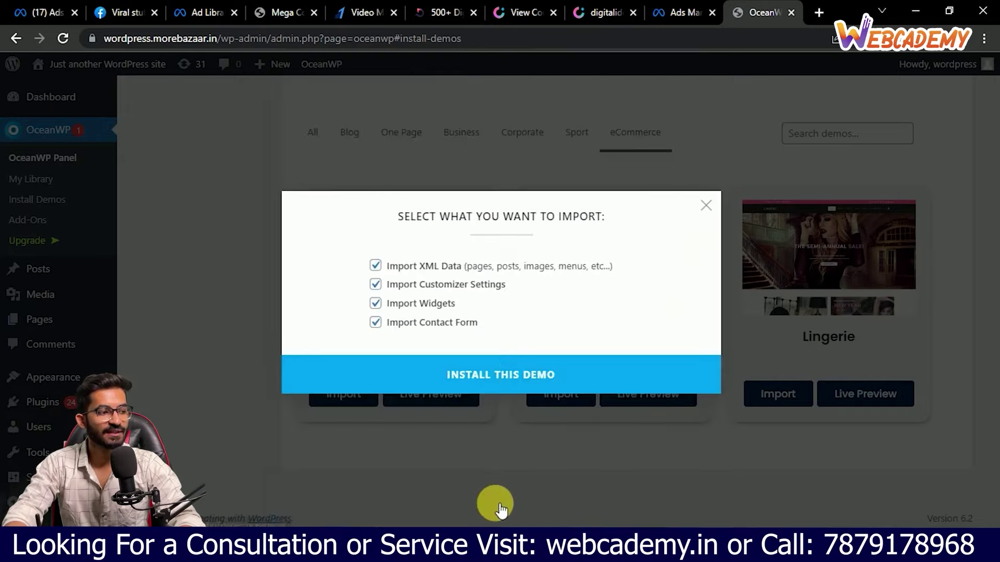
click(499, 374)
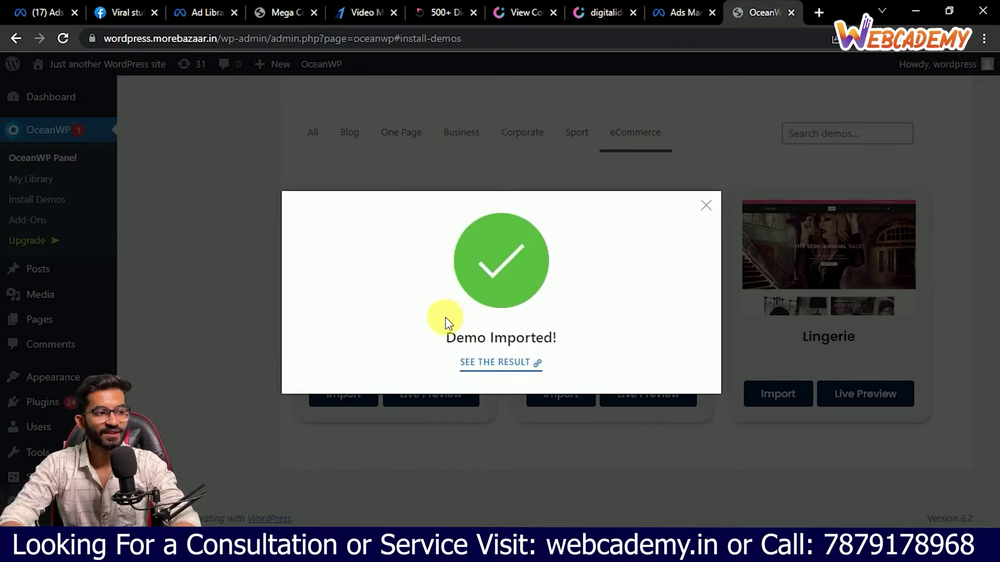
click(705, 205)
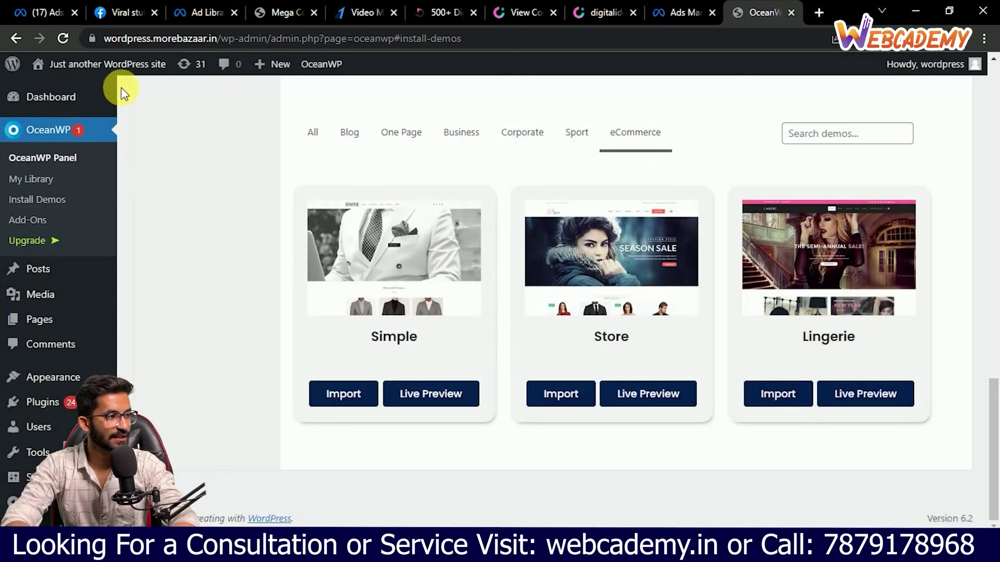
Step: Open the website's front end in a new browser tab and switch to it
right_click(126, 63)
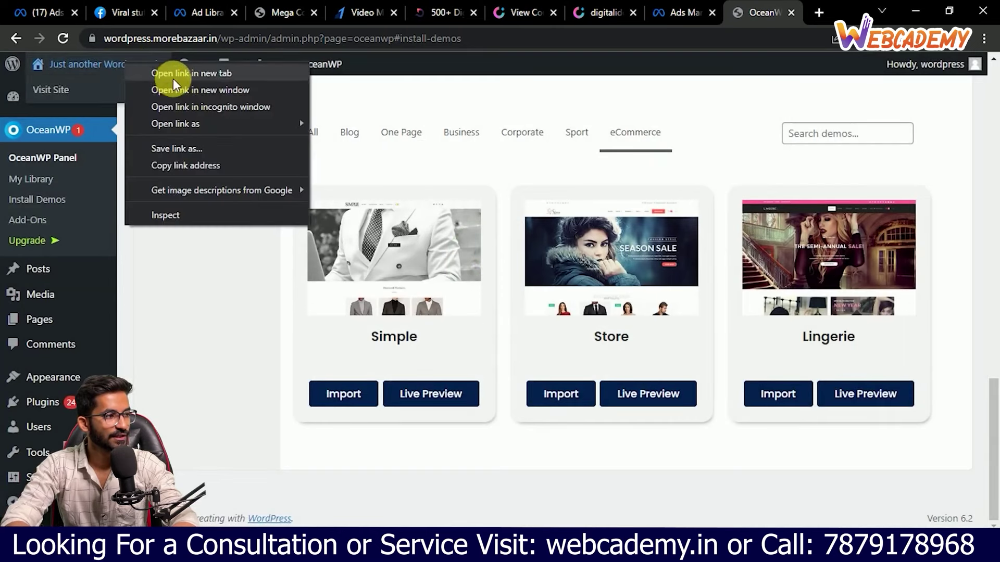
click(191, 72)
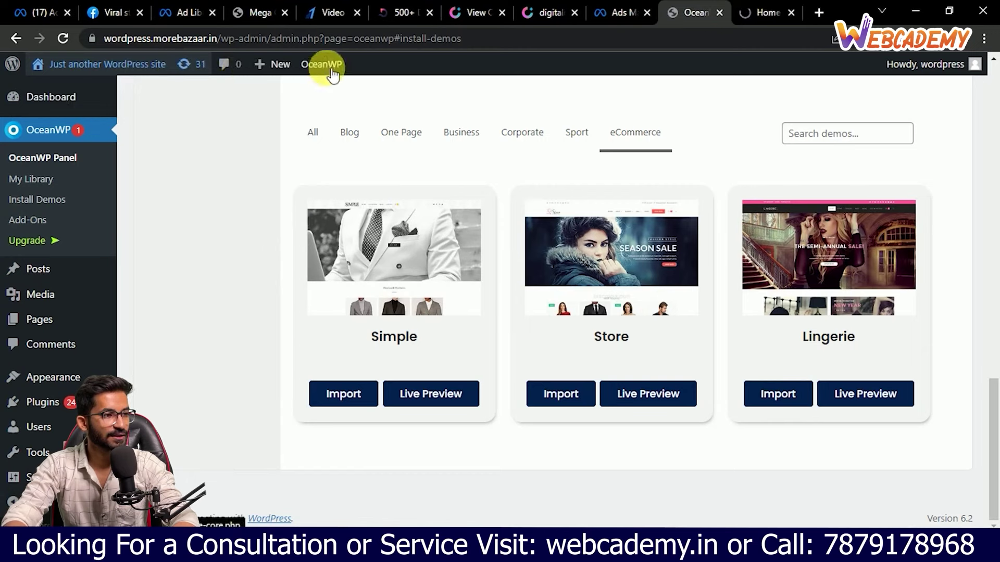
click(752, 21)
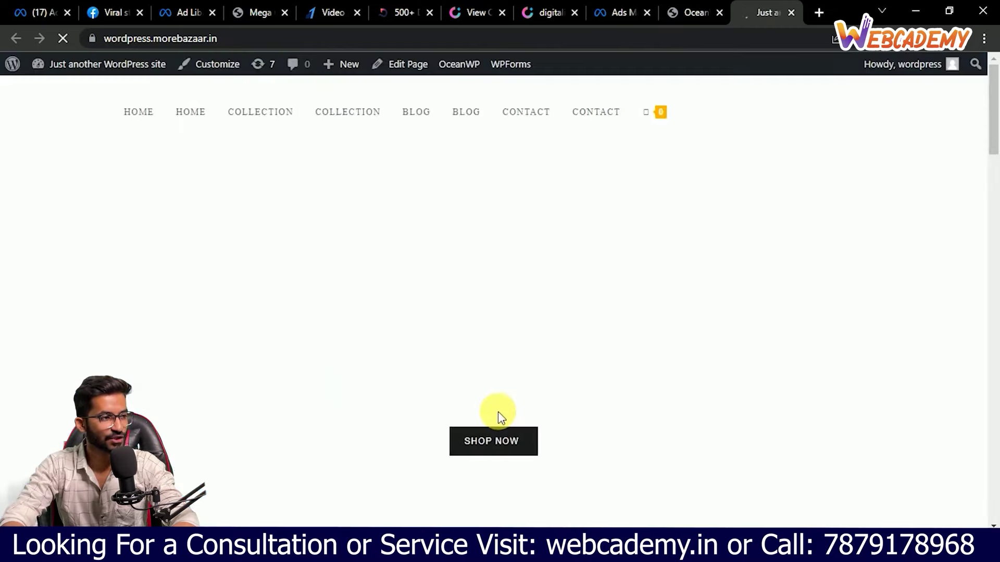
Step: Examine the imported home page from the header and banner through the Featured Products to the footer
scroll(547, 295, down, 20)
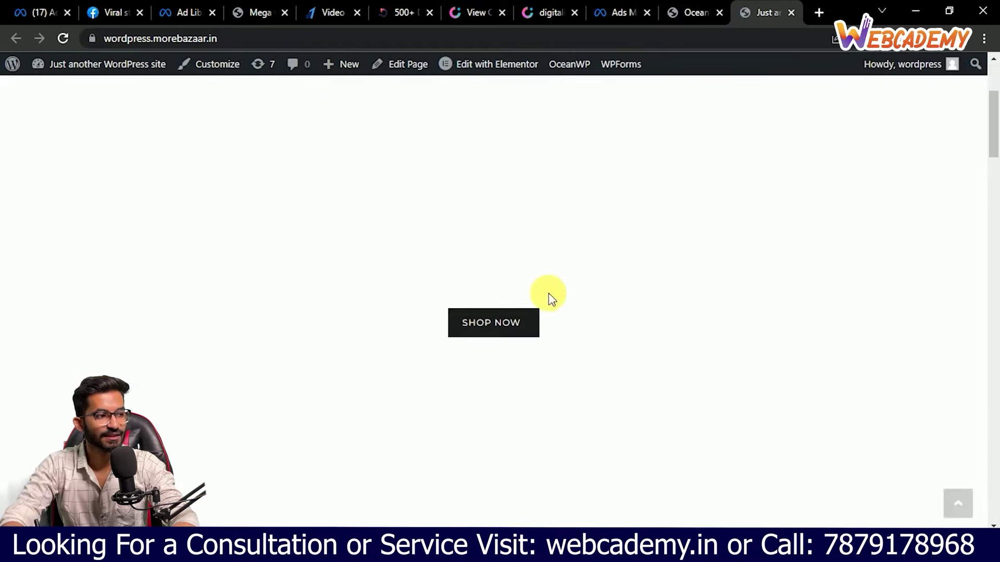
scroll(560, 277, up, 20)
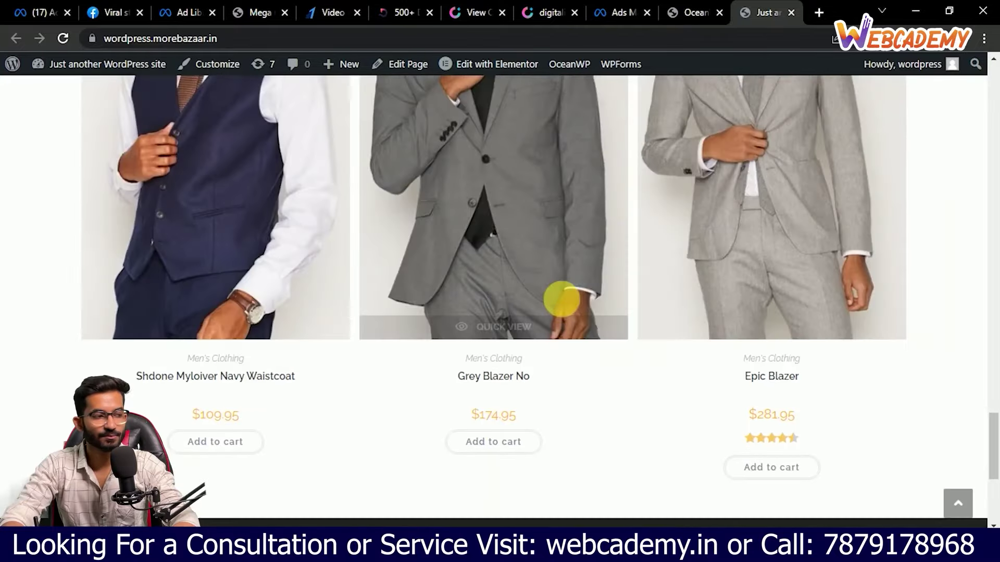
scroll(578, 392, down, 15)
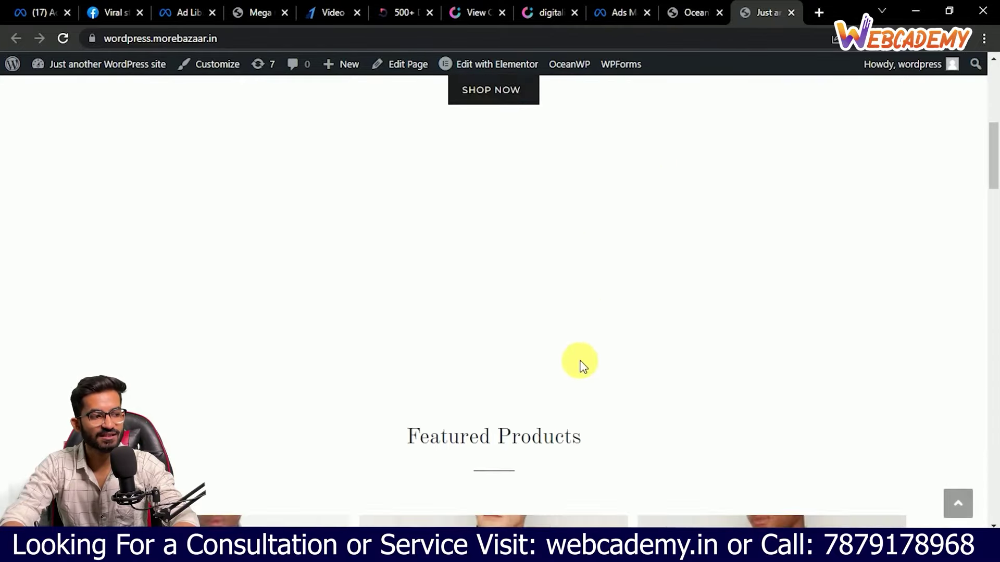
scroll(519, 261, down, 10)
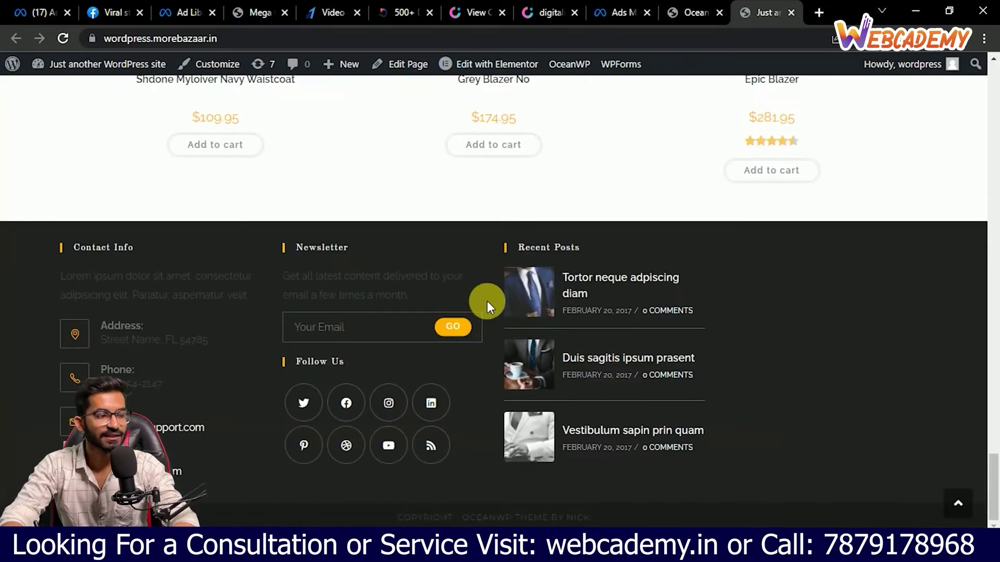
scroll(486, 303, up, 8)
scroll(495, 431, up, 12)
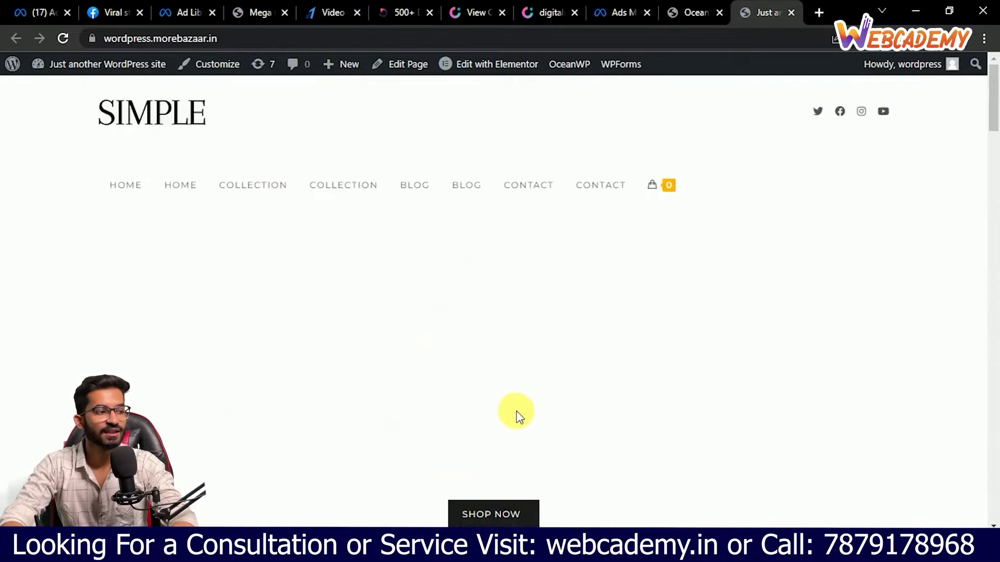
scroll(535, 394, down, 15)
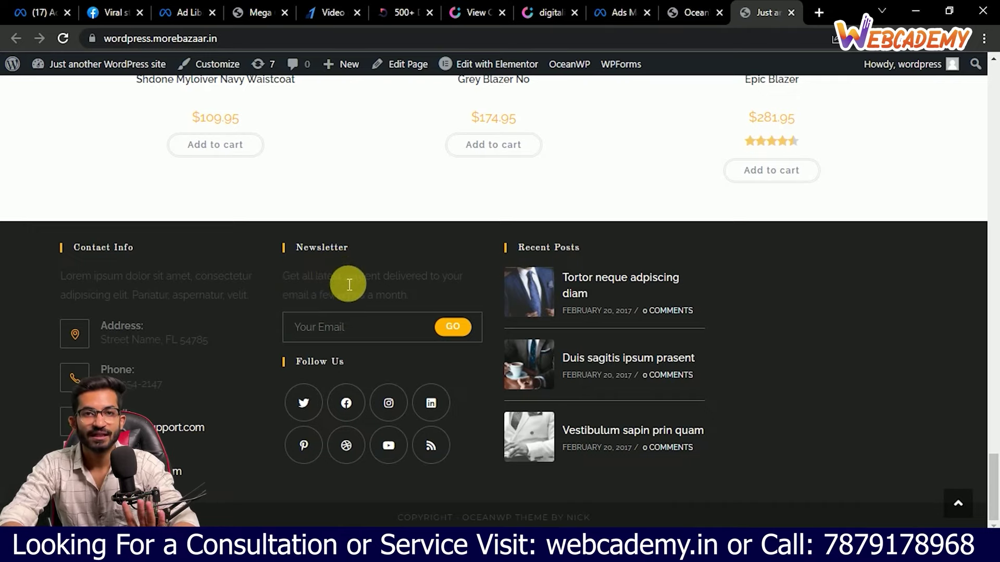
scroll(469, 289, up, 5)
scroll(494, 292, down, 15)
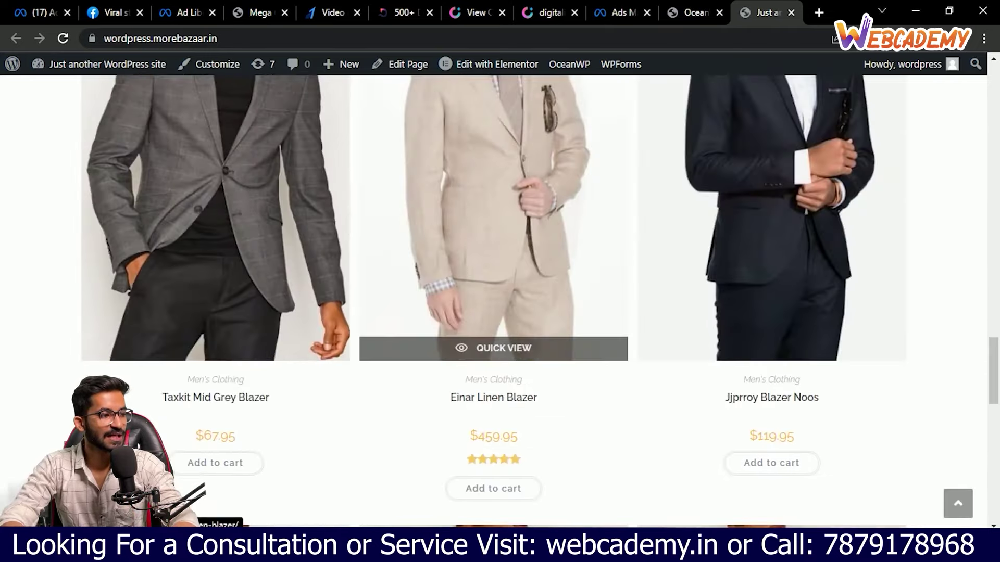
Step: Add the Taxkit Mid Grey Blazer to the cart from its product page and view the cart
click(212, 358)
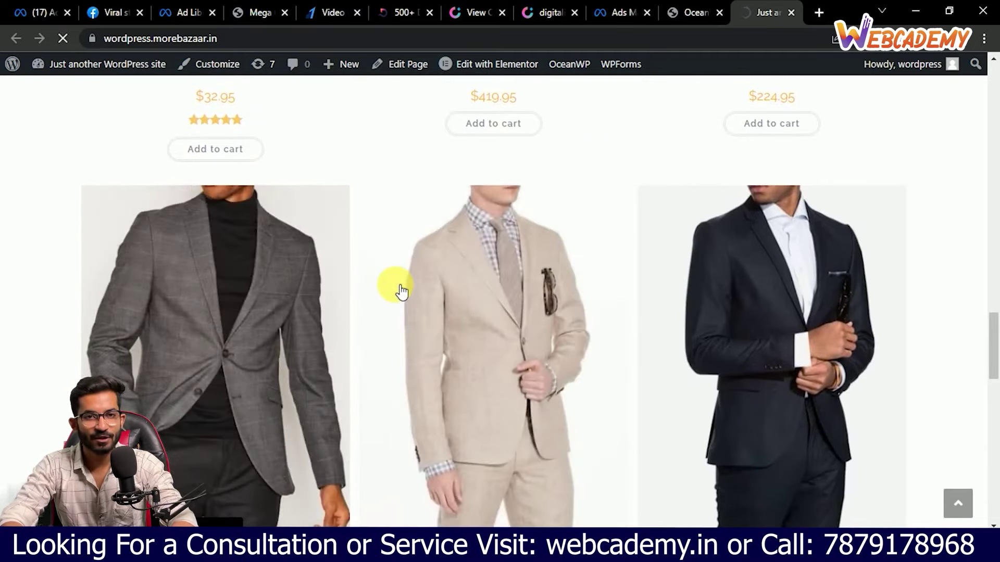
scroll(521, 333, down, 1)
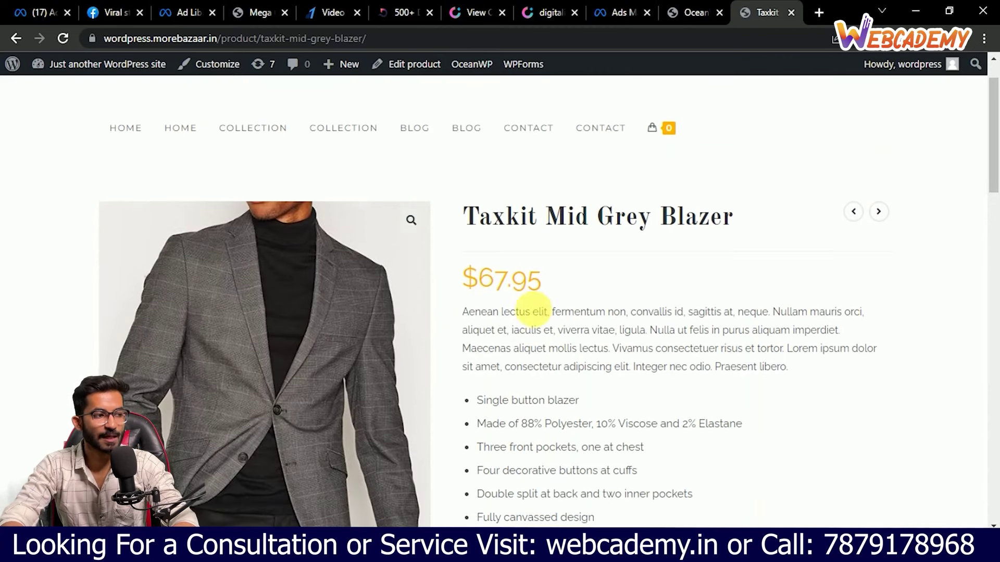
scroll(526, 341, down, 3)
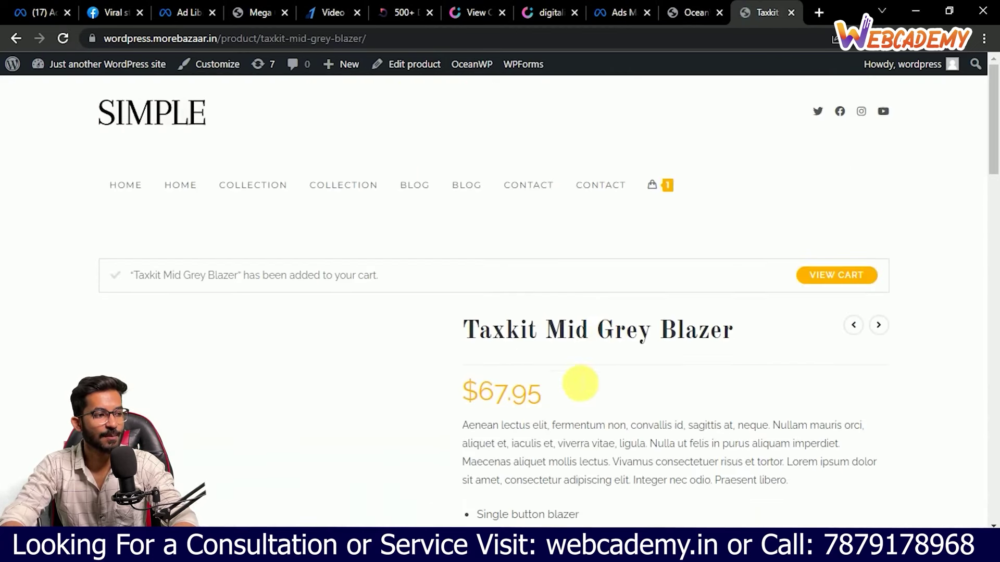
scroll(580, 384, down, 5)
scroll(549, 375, up, 5)
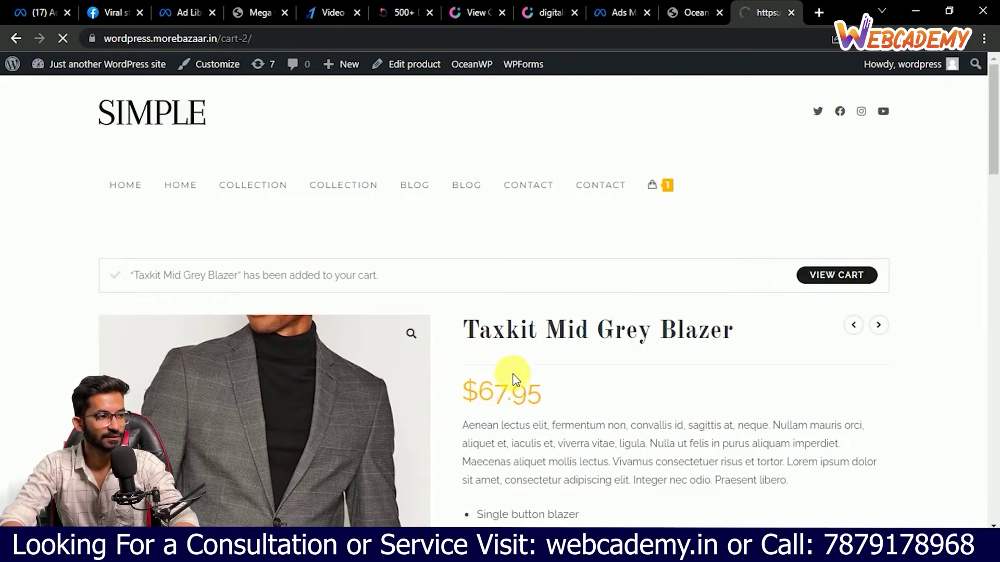
Step: Review the cart contents and totals, and proceed to checkout with the blazer
scroll(560, 350, down, 2)
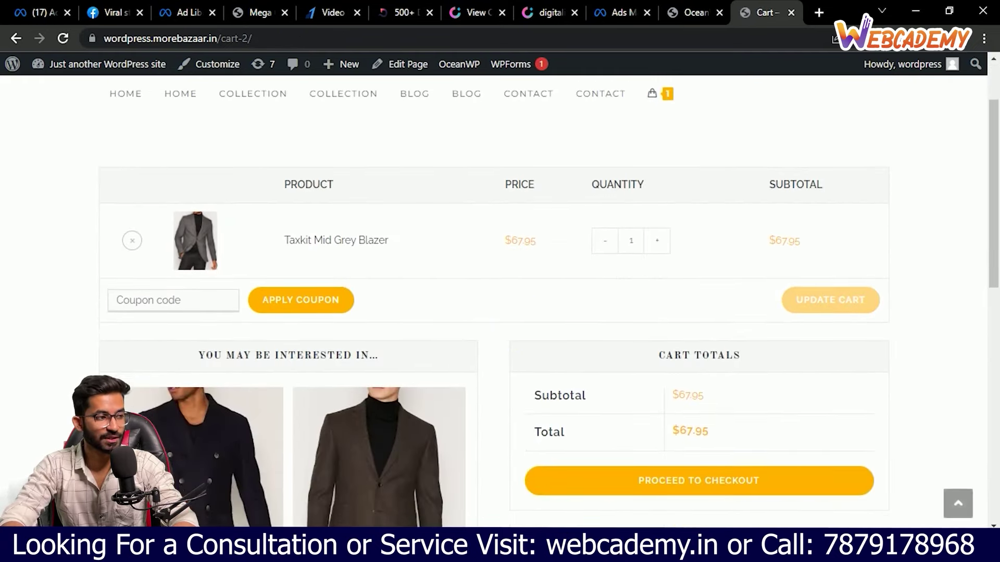
scroll(654, 408, down, 1)
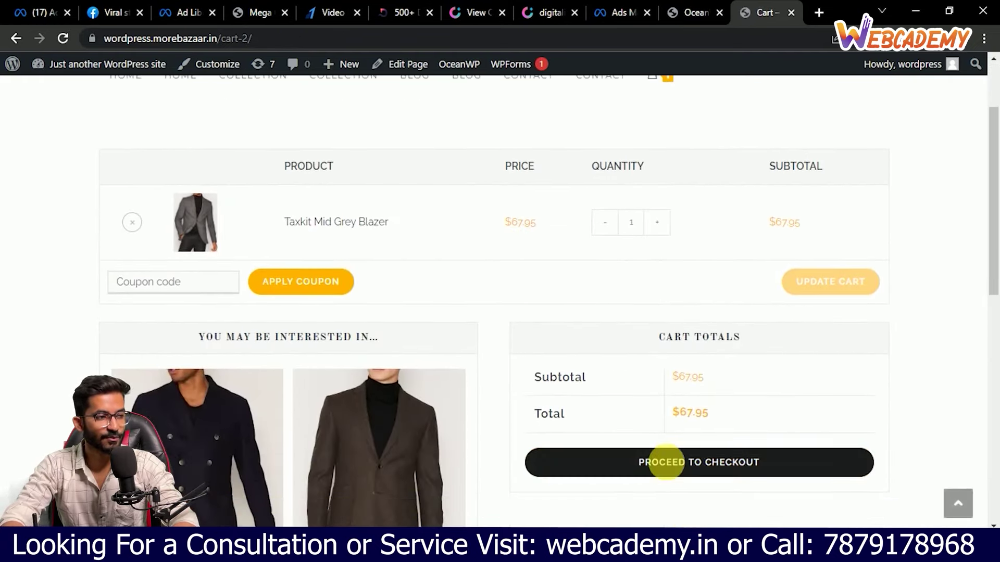
click(669, 461)
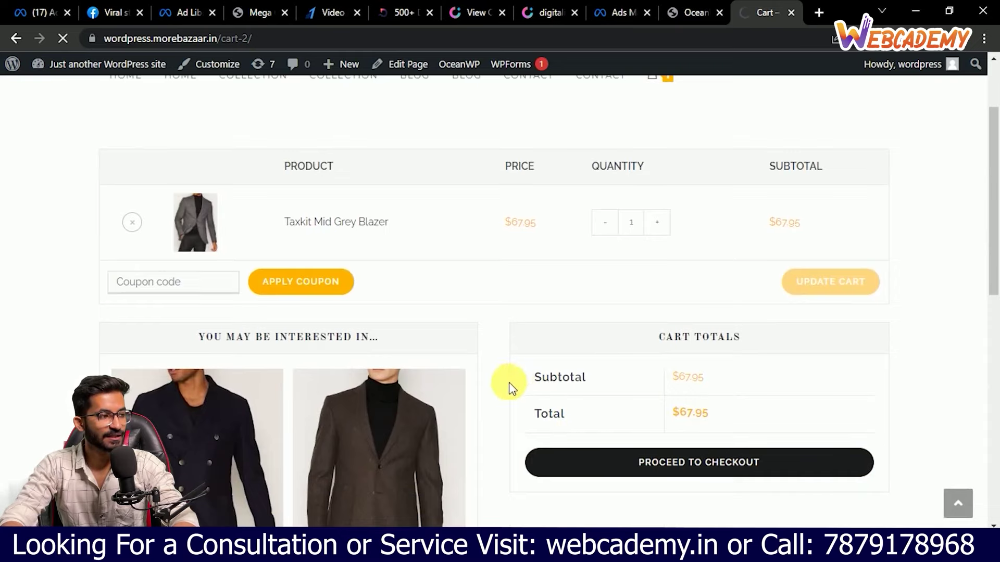
Step: Examine the checkout page's billing details, order summary and card payment fields
scroll(461, 313, down, 5)
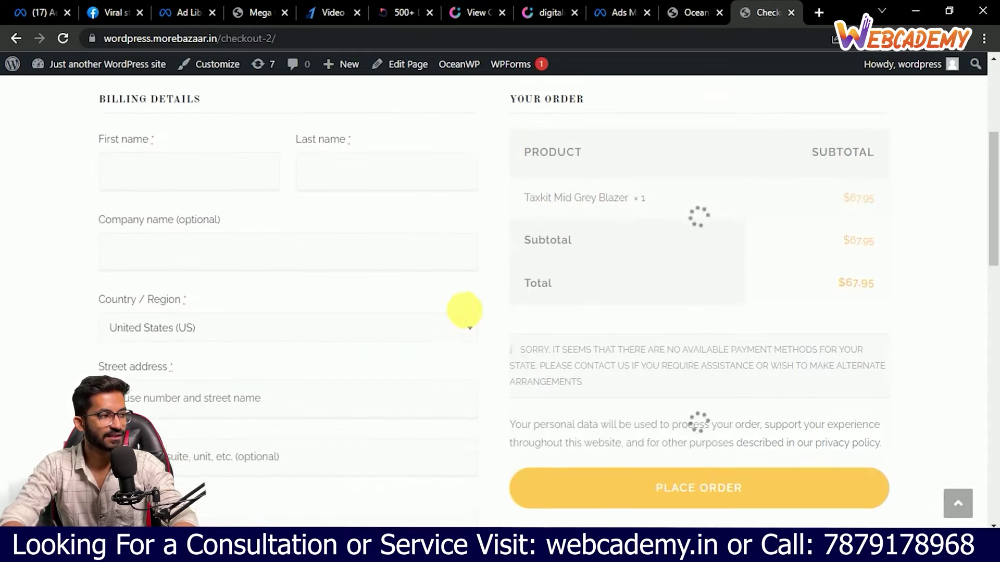
scroll(100, 210, up, 1)
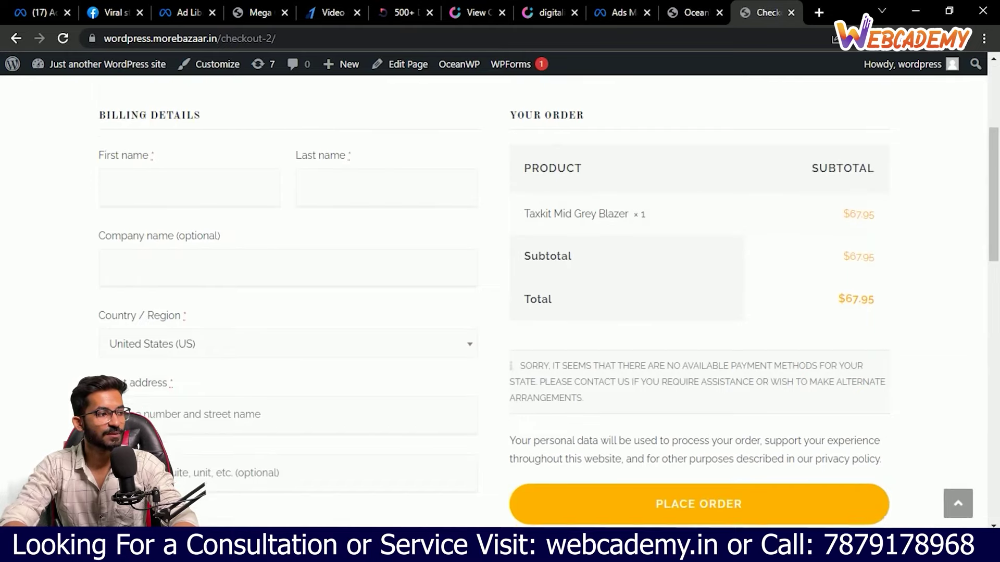
scroll(138, 250, down, 3)
scroll(134, 292, down, 3)
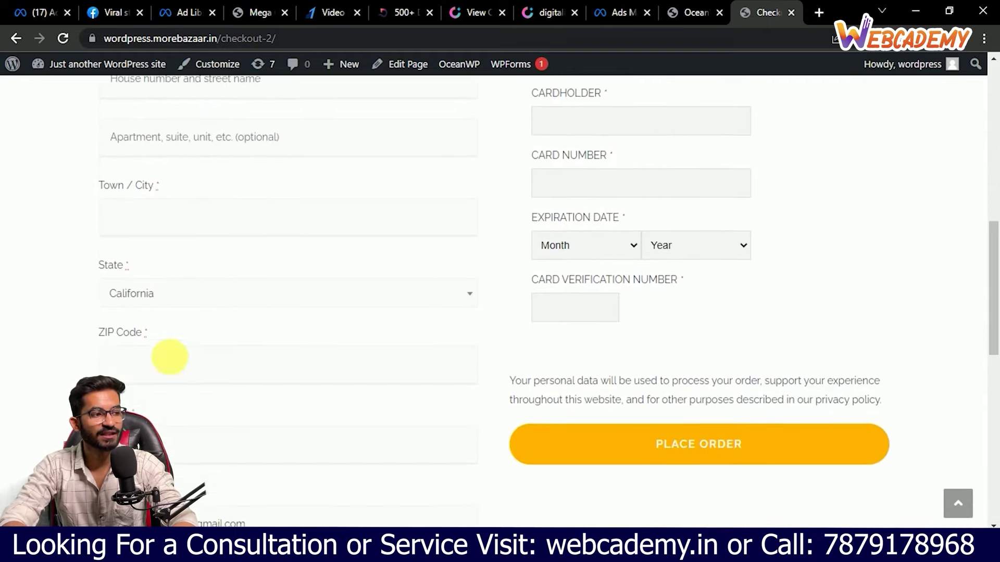
scroll(167, 353, down, 4)
scroll(190, 364, up, 10)
scroll(179, 345, up, 4)
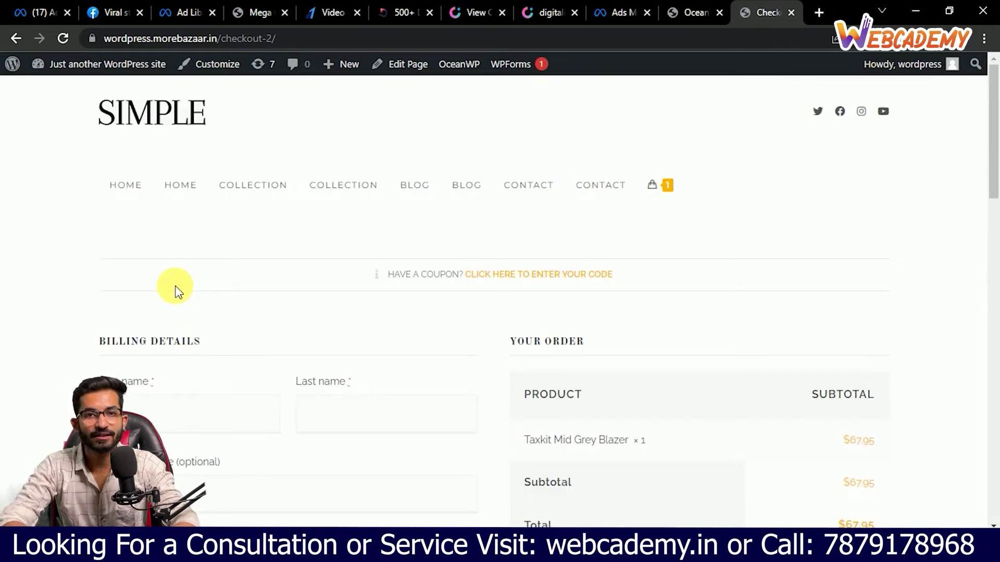
Step: Review the checkout form from the name and address fields through phone and email to the order button, checking the Notepad task list midway
scroll(133, 359, down, 5)
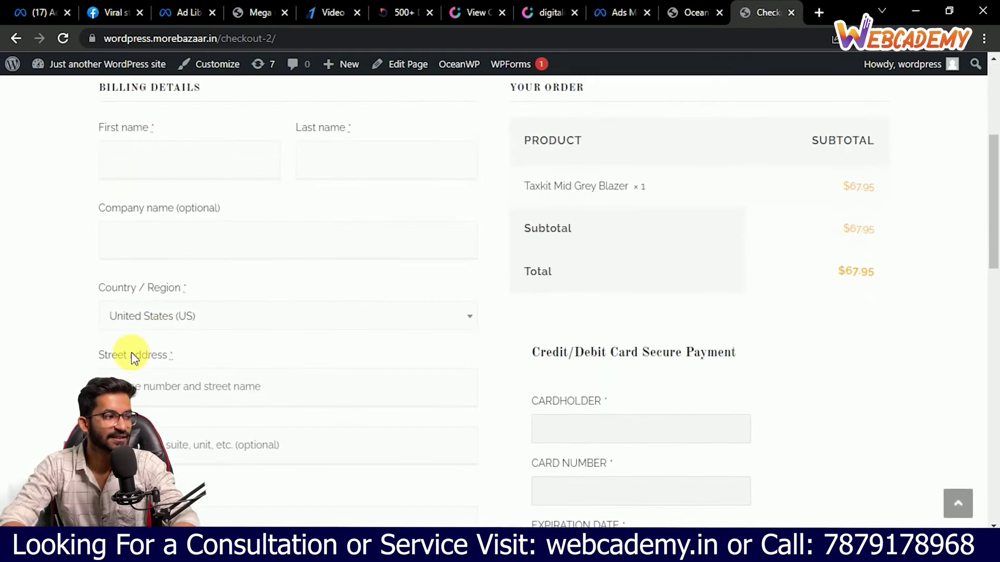
scroll(133, 357, down, 1)
scroll(149, 344, down, 1)
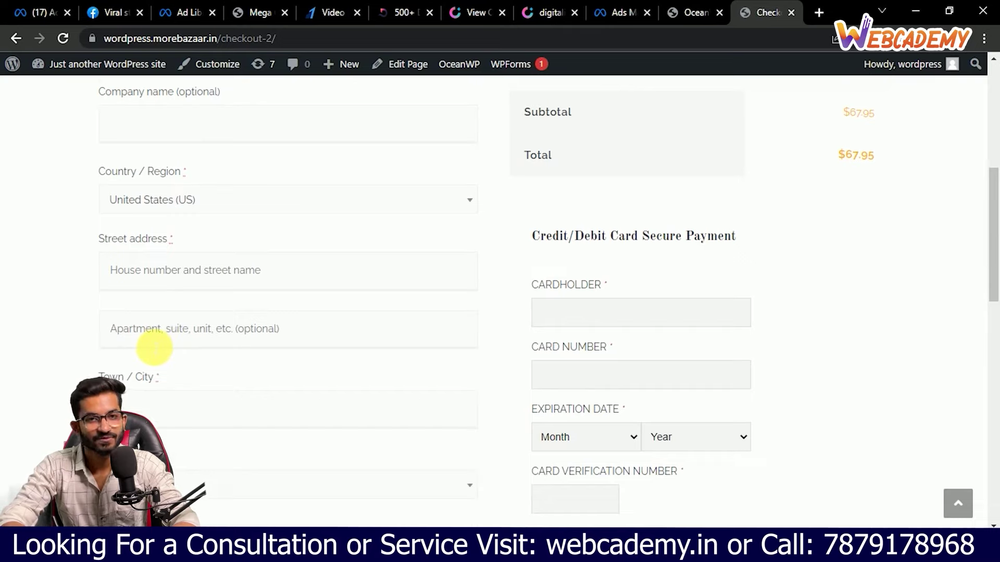
scroll(166, 358, down, 2)
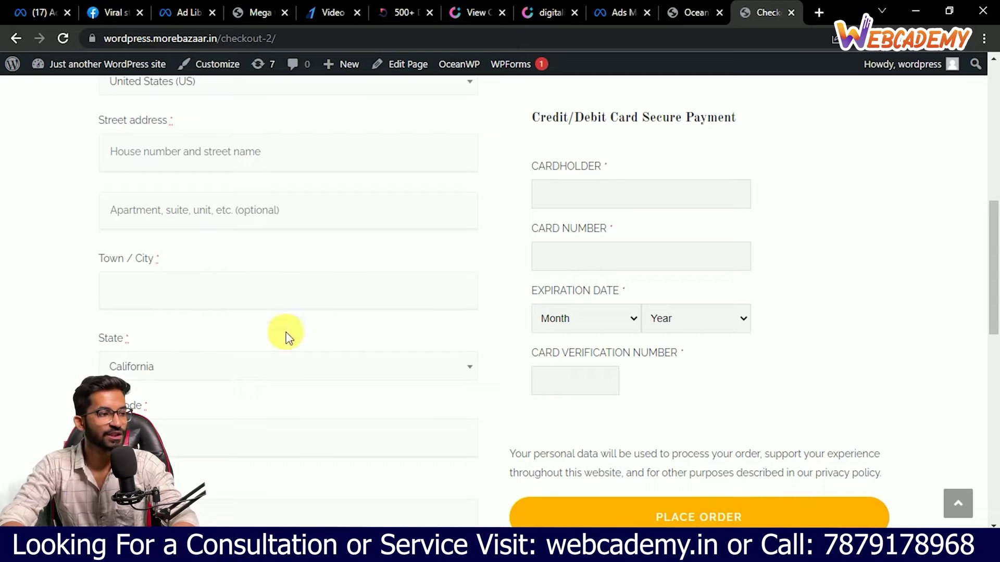
scroll(286, 335, down, 2)
key(alt+Tab)
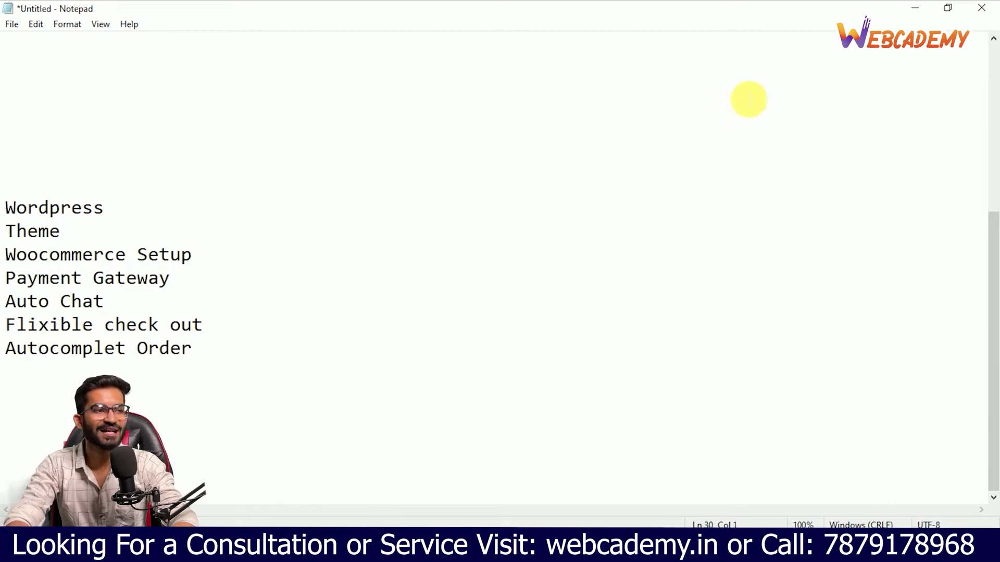
click(915, 9)
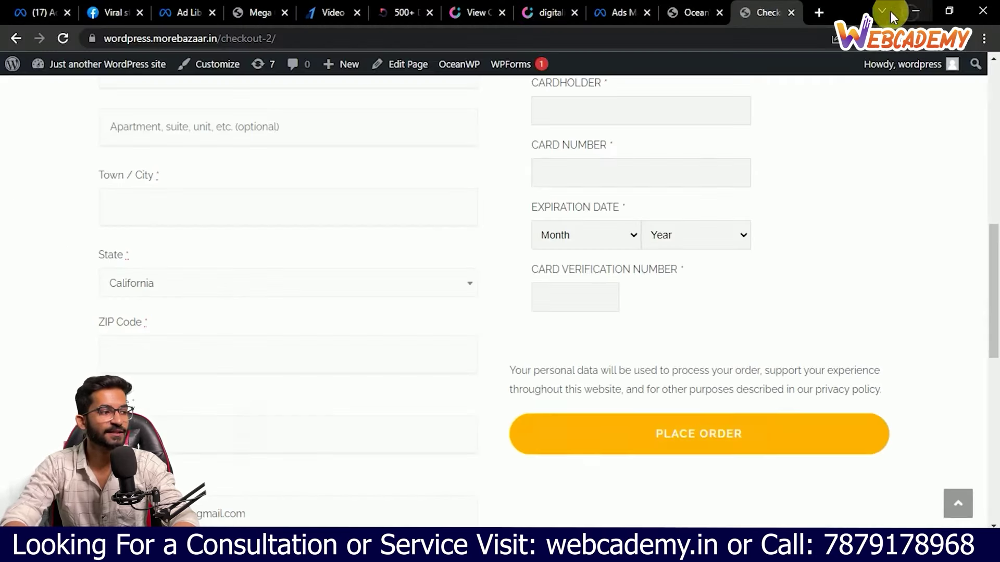
scroll(312, 291, down, 1)
scroll(348, 262, down, 1)
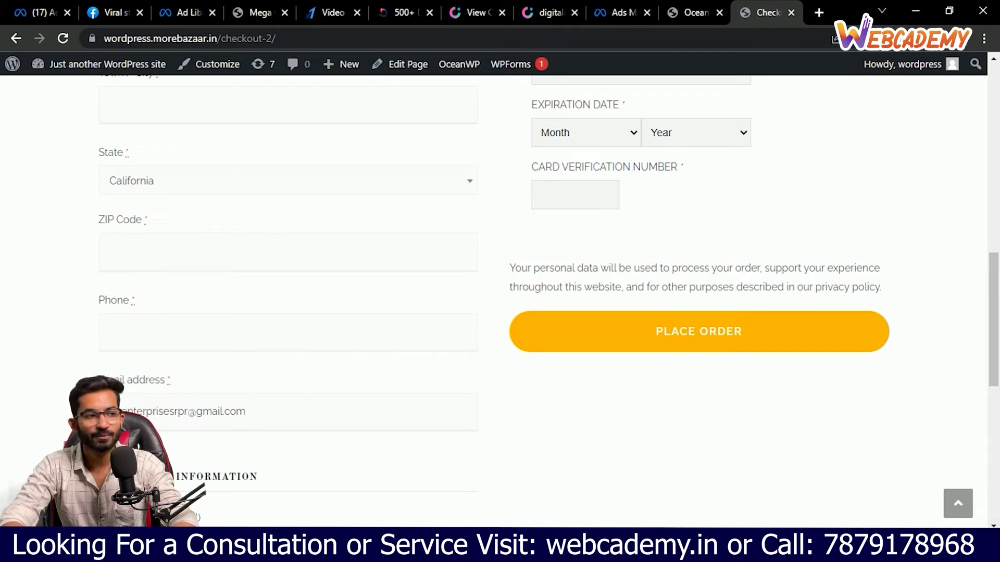
scroll(503, 301, up, 13)
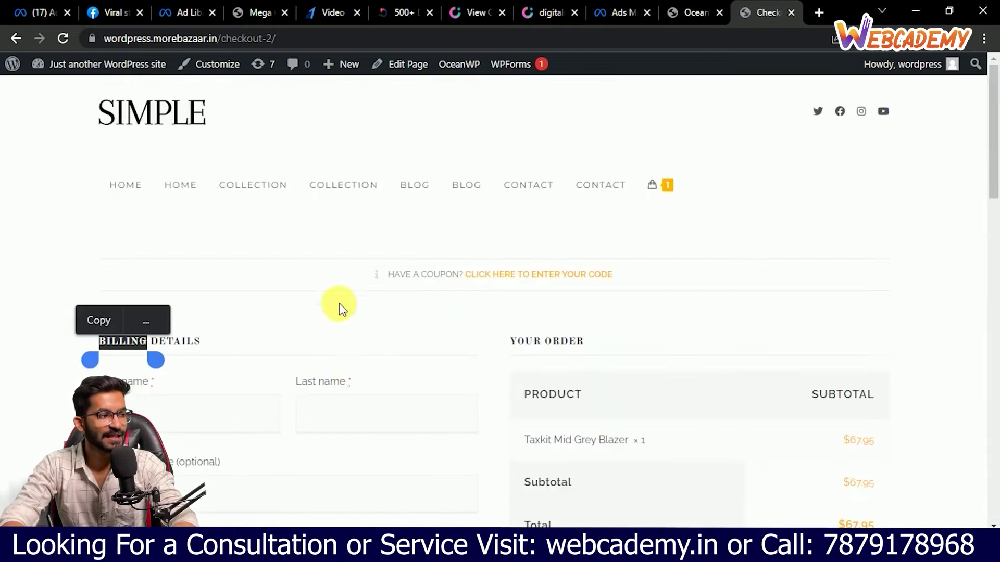
click(235, 286)
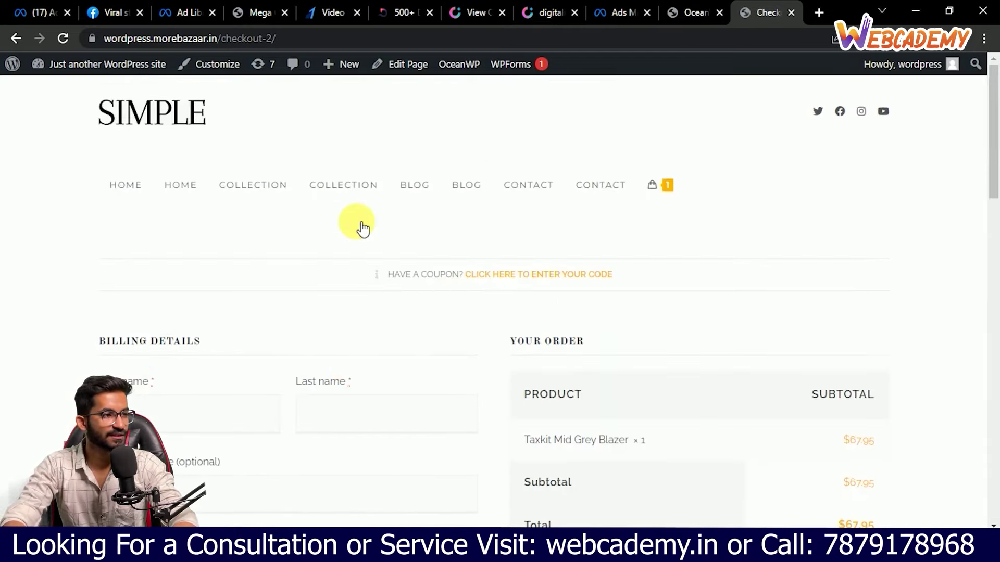
Step: Return to the WordPress admin after checking the Notepad task list and open the WooCommerce general settings
click(695, 12)
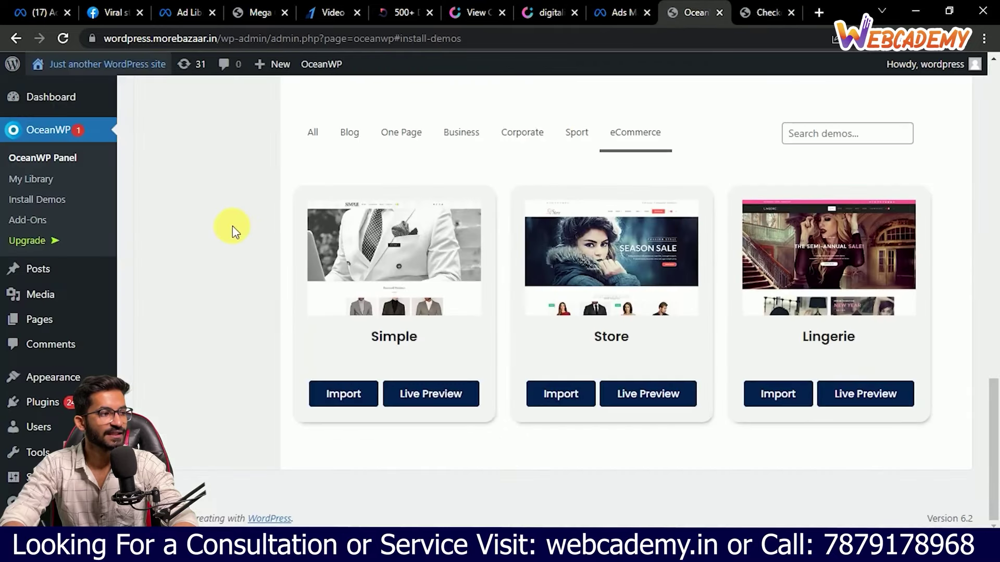
scroll(257, 260, up, 10)
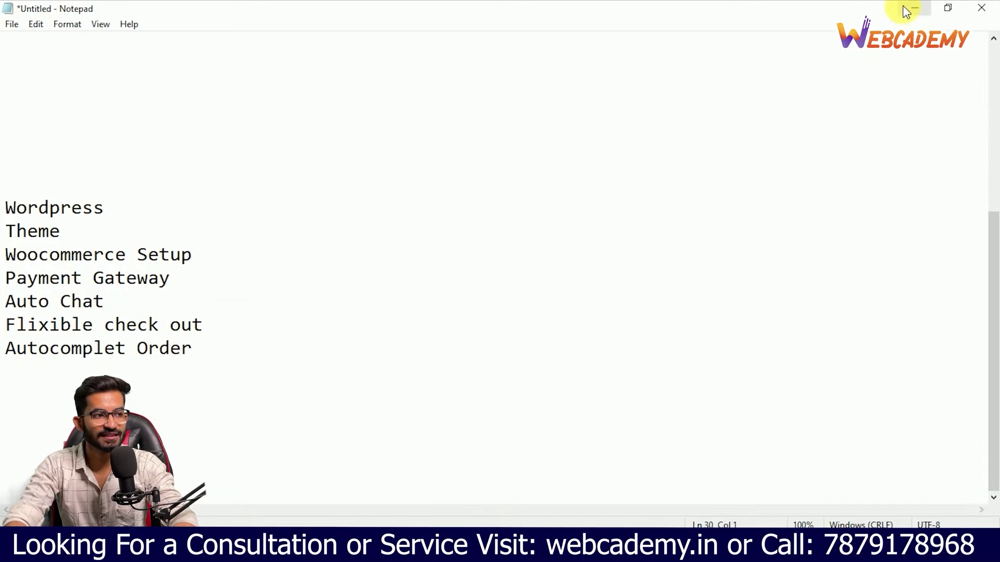
click(906, 9)
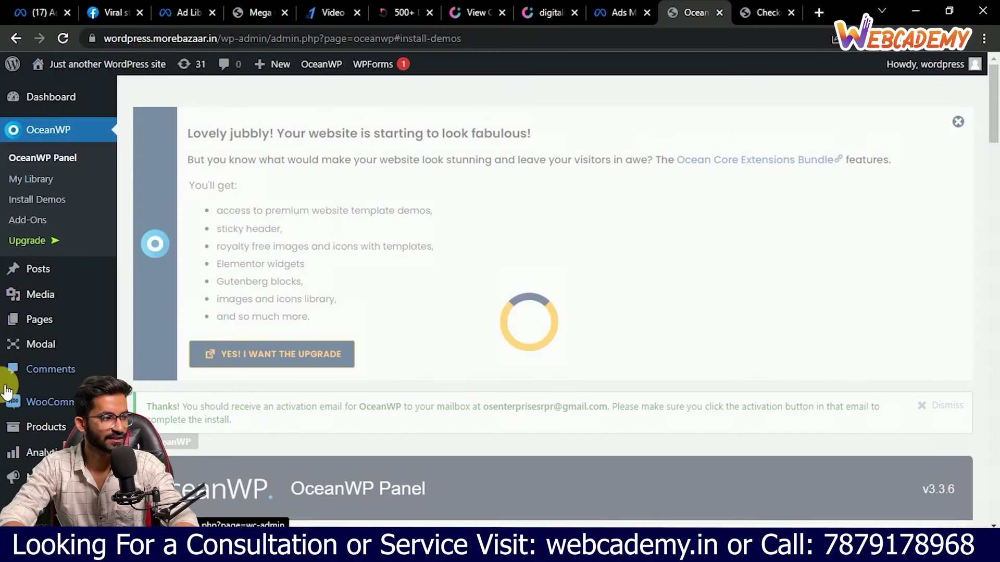
mouse_move(68, 412)
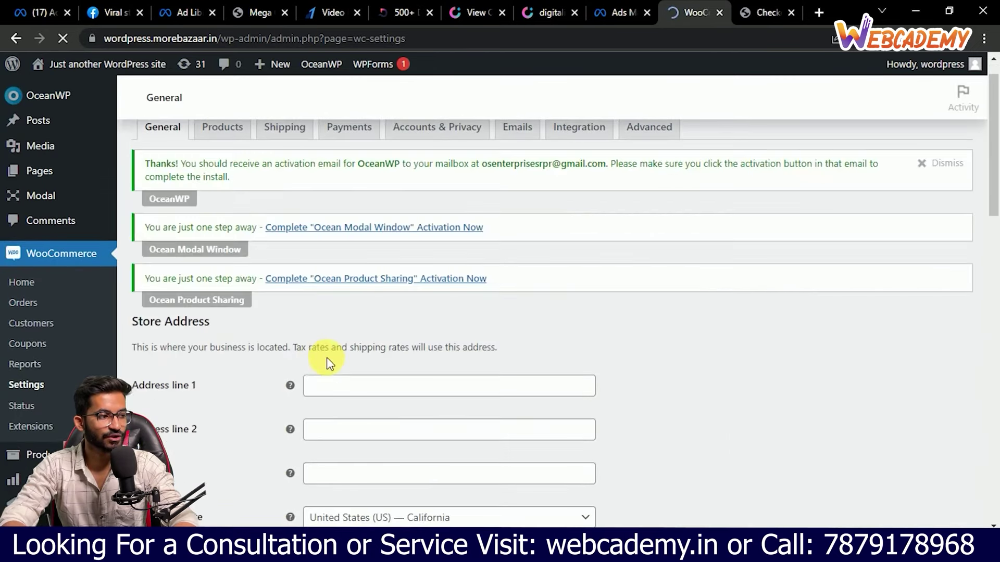
Step: Set the store address's Country / State to India — Chhattisgarh
scroll(368, 301, down, 4)
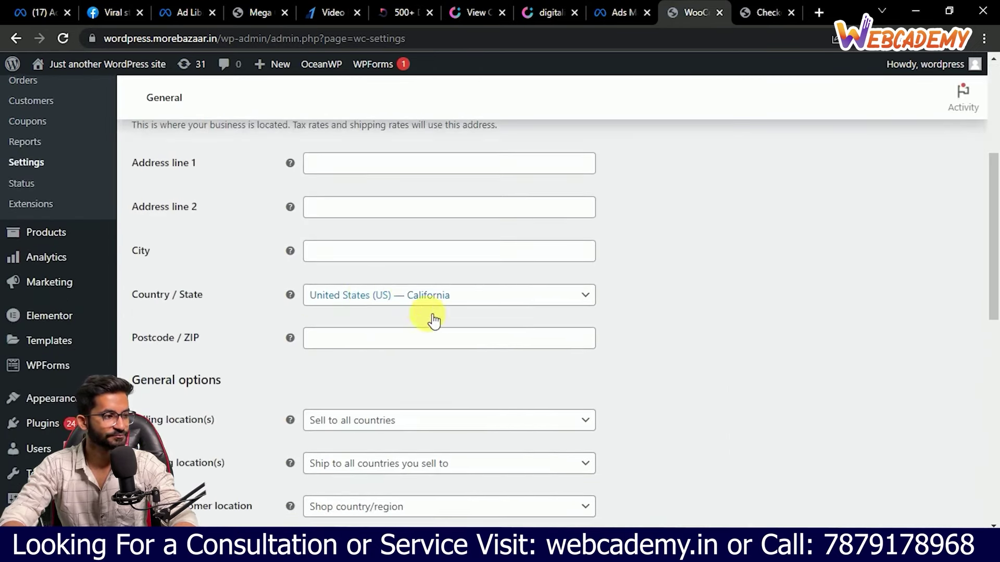
click(422, 296)
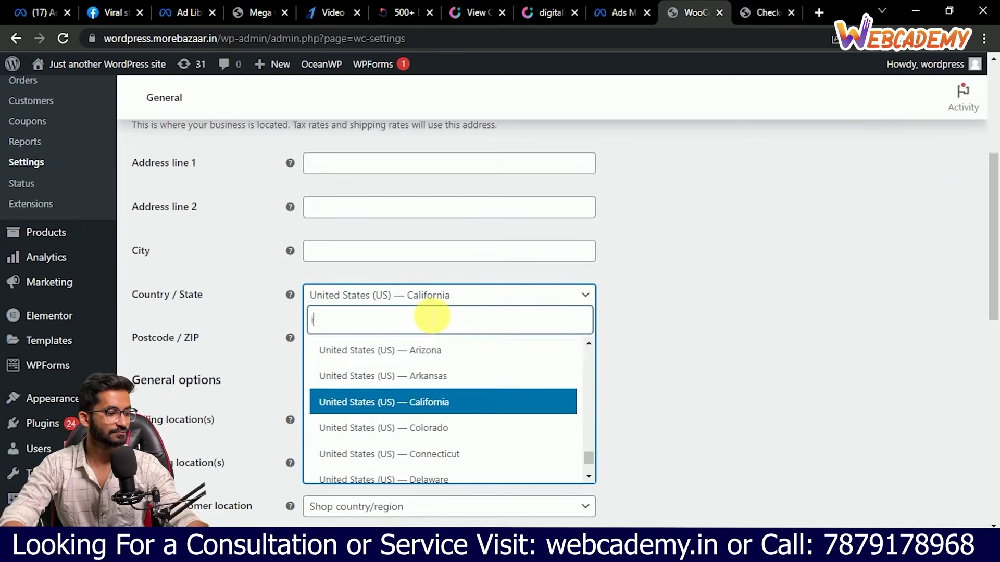
text(india)
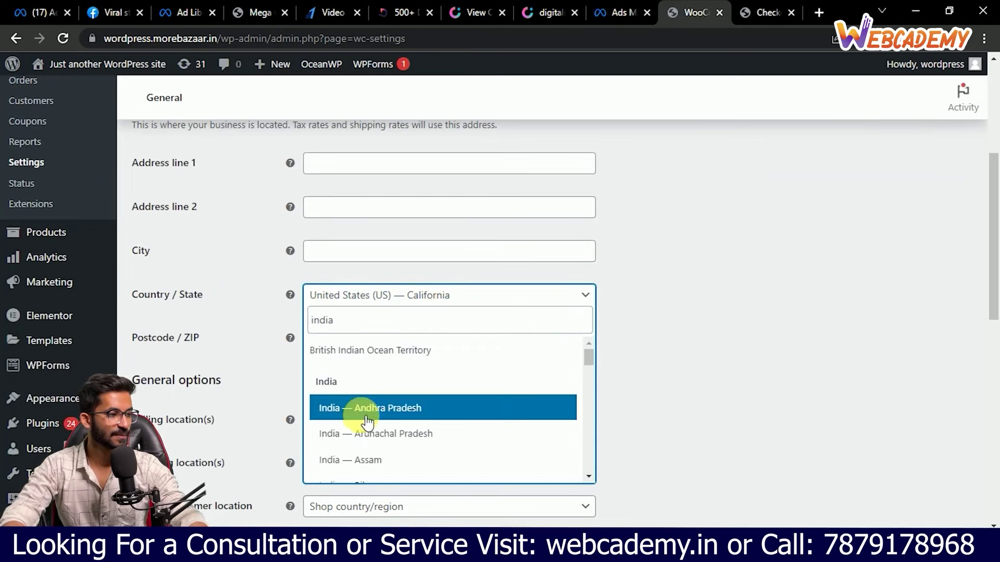
scroll(404, 420, down, 3)
click(404, 423)
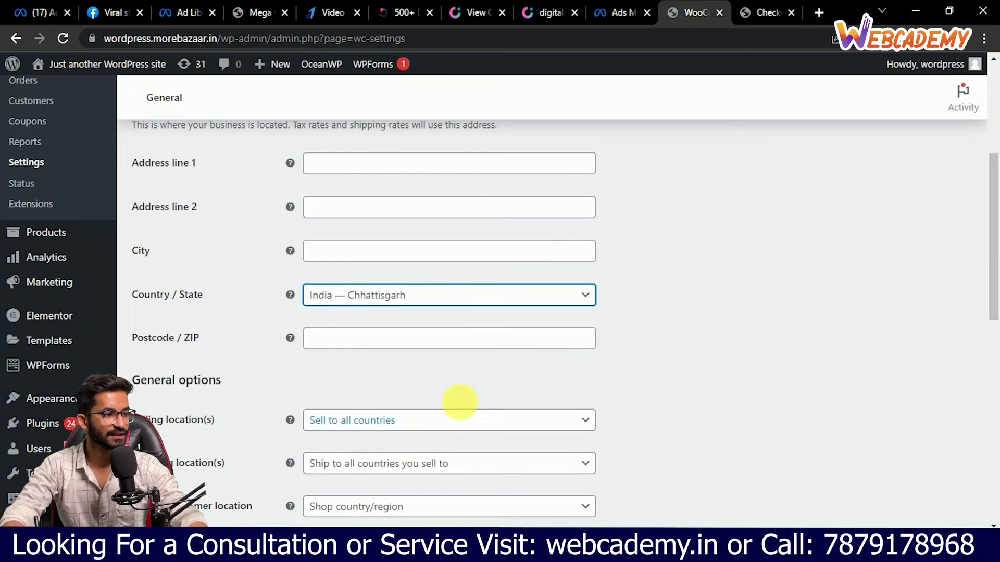
Step: Set the store currency to Indian rupee (₹) and save the general settings
scroll(624, 359, down, 10)
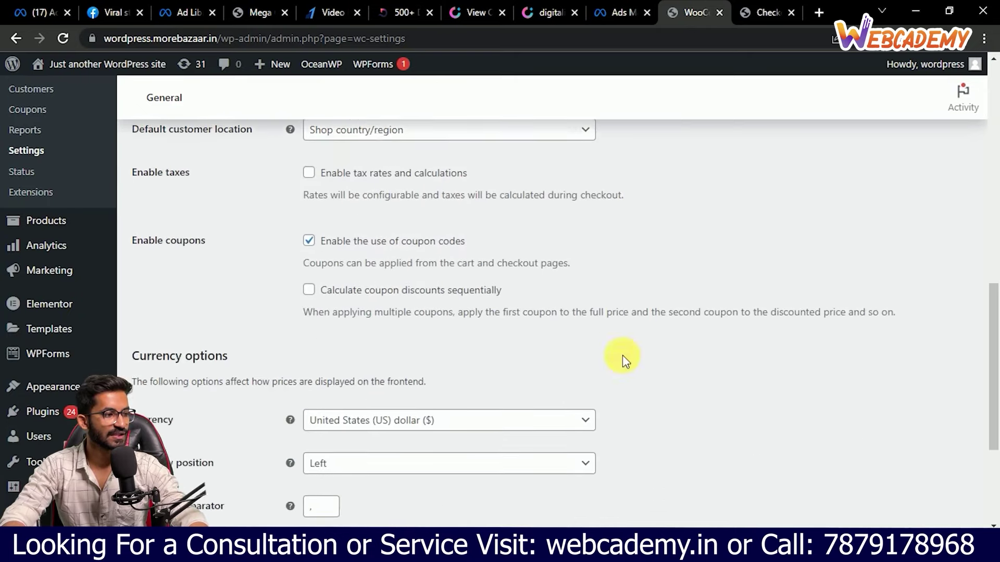
click(451, 259)
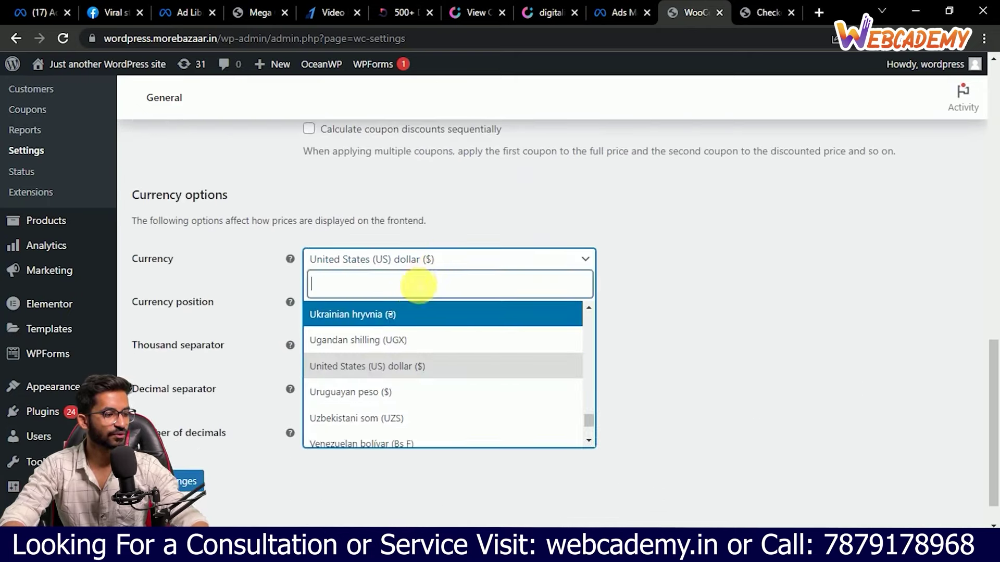
text(india)
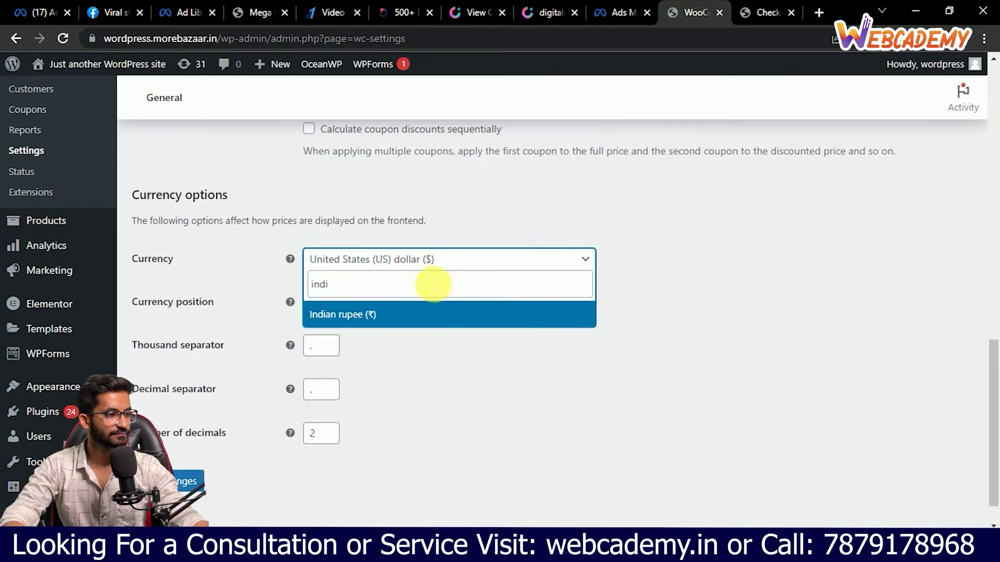
click(422, 314)
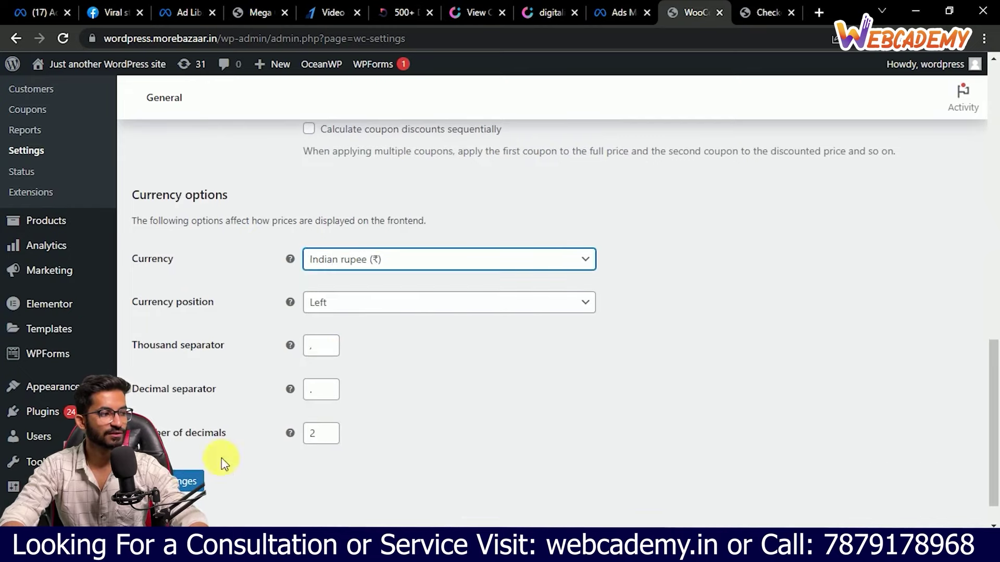
click(190, 482)
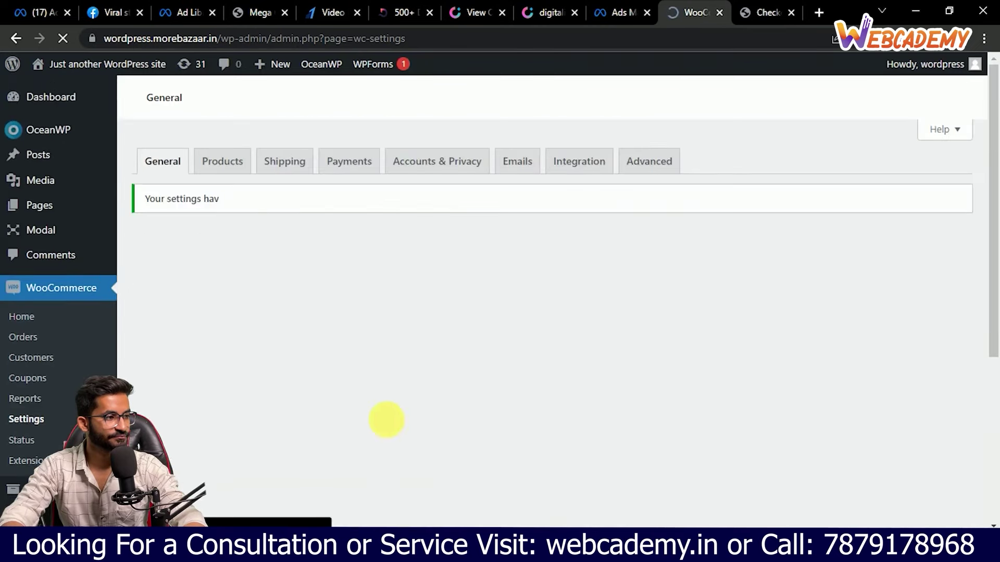
Step: Review the WooCommerce product settings, and examine the email notifications list with its order emails and recipients
click(220, 162)
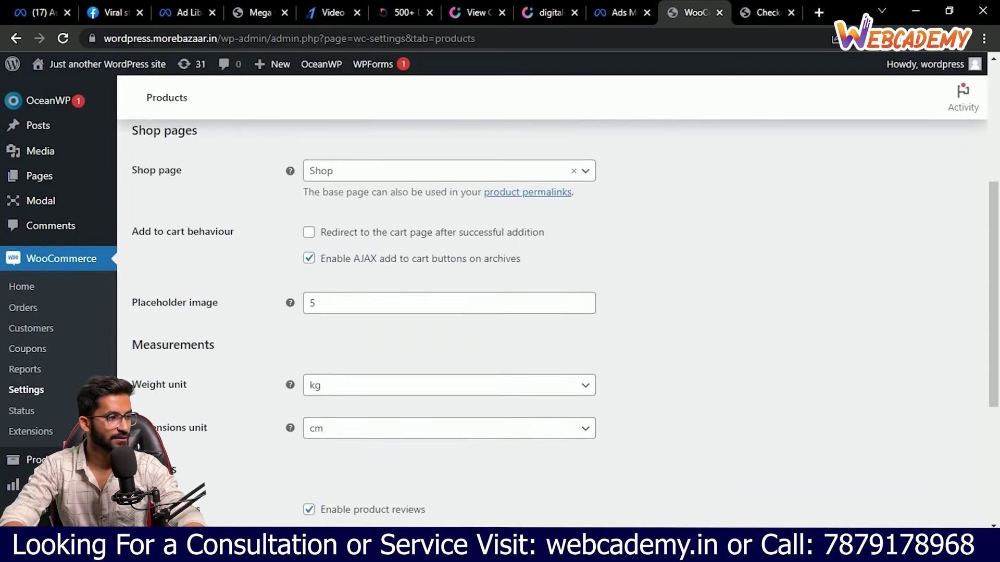
click(513, 169)
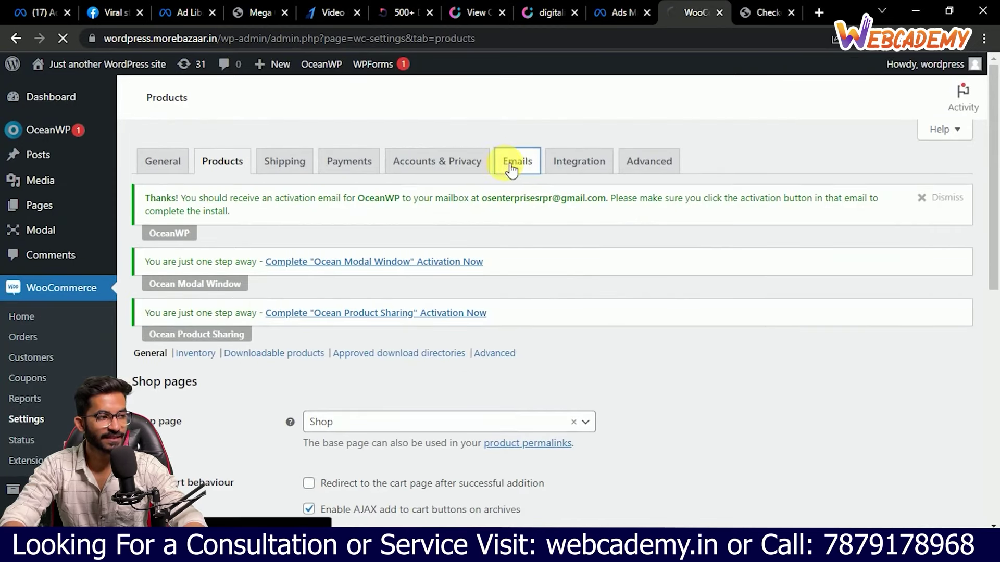
scroll(585, 279, down, 1)
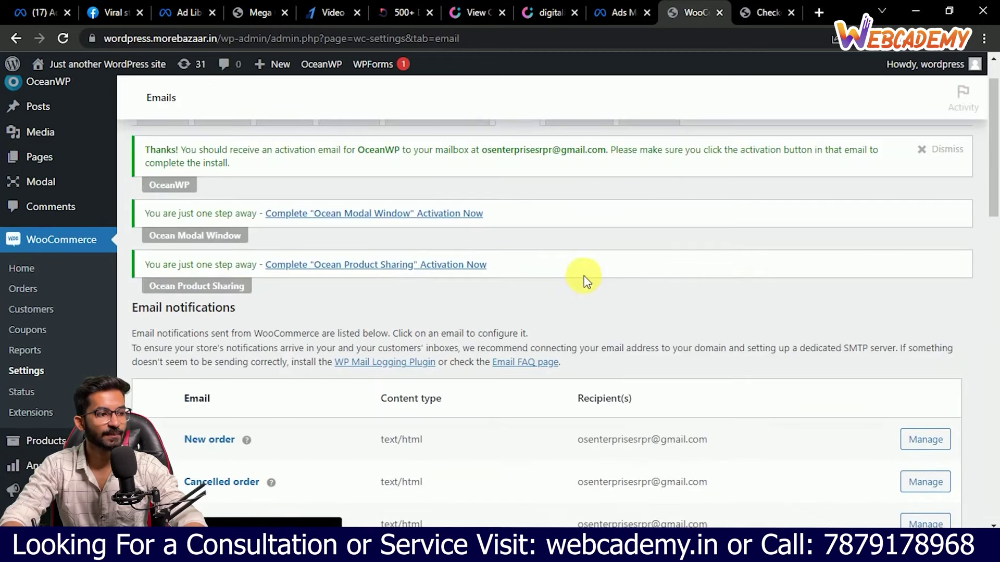
scroll(557, 436, down, 2)
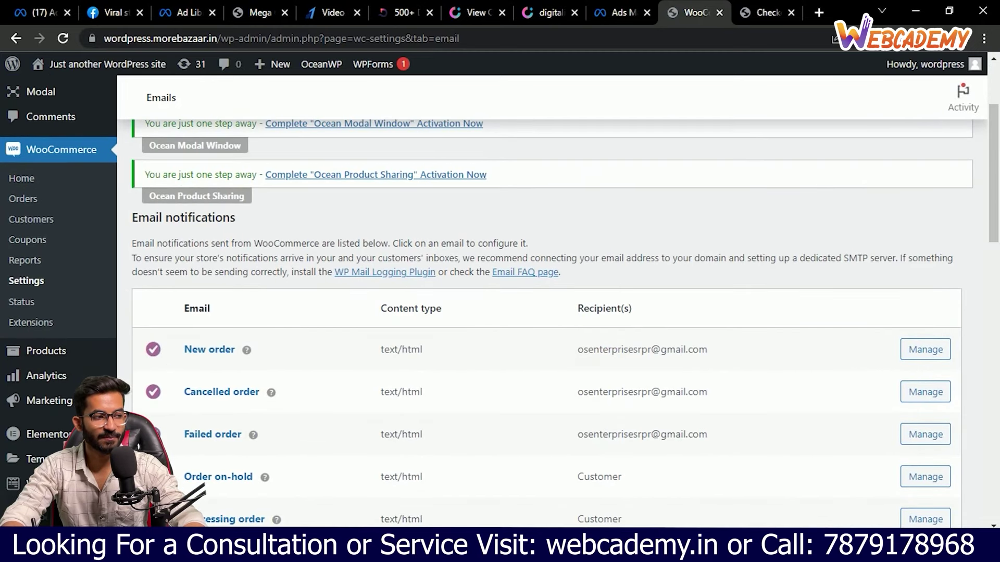
scroll(587, 320, down, 1)
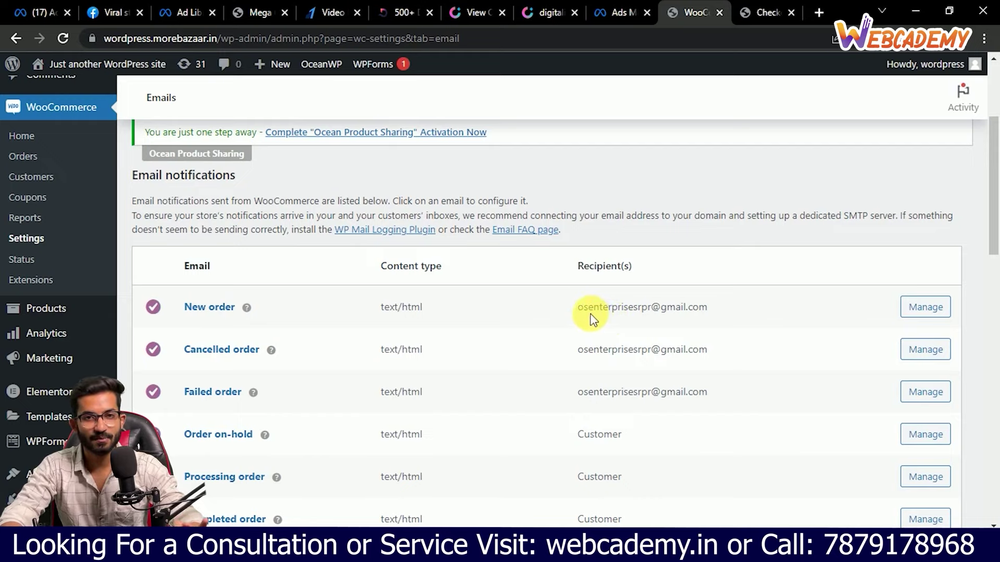
scroll(572, 333, down, 1)
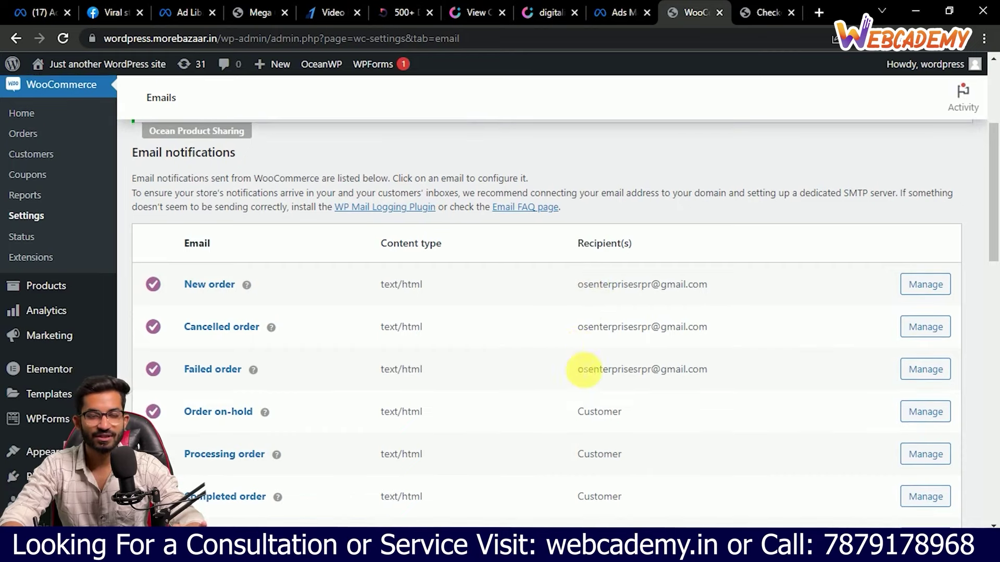
scroll(568, 359, down, 15)
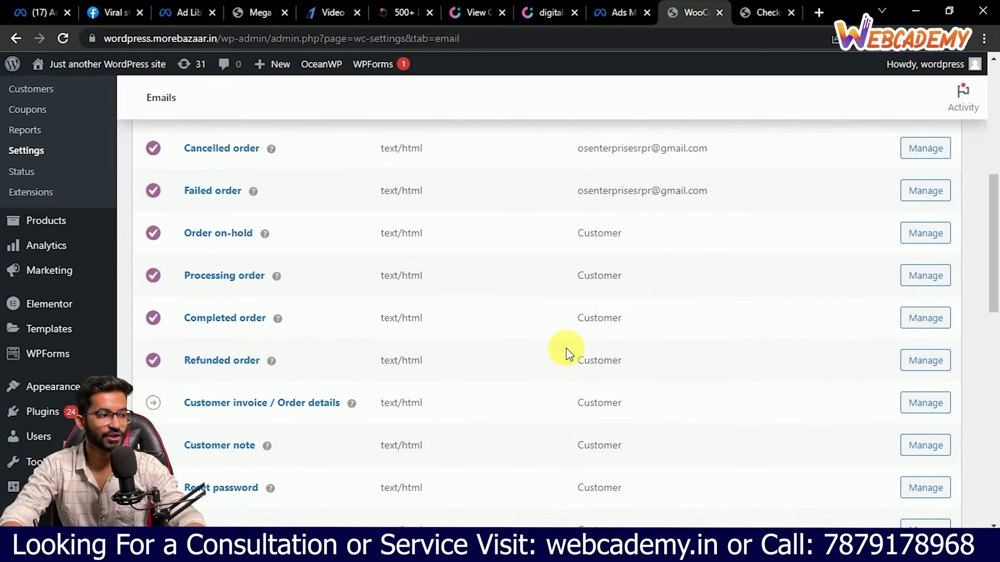
scroll(452, 379, down, 5)
scroll(232, 336, up, 7)
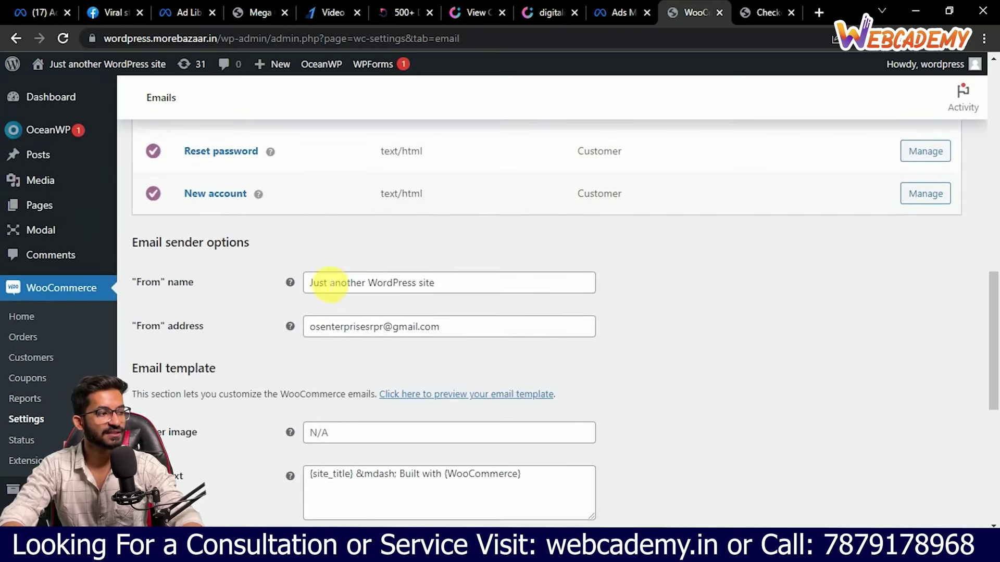
Step: Examine the email sender name and address fields and the email template's header image, footer text and colour options
click(329, 282)
click(364, 327)
click(367, 283)
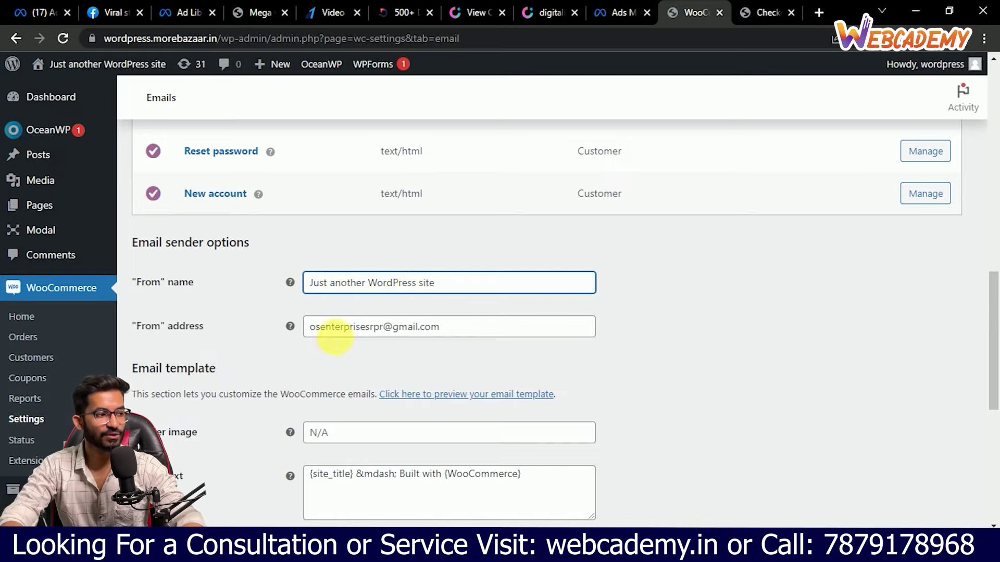
click(330, 327)
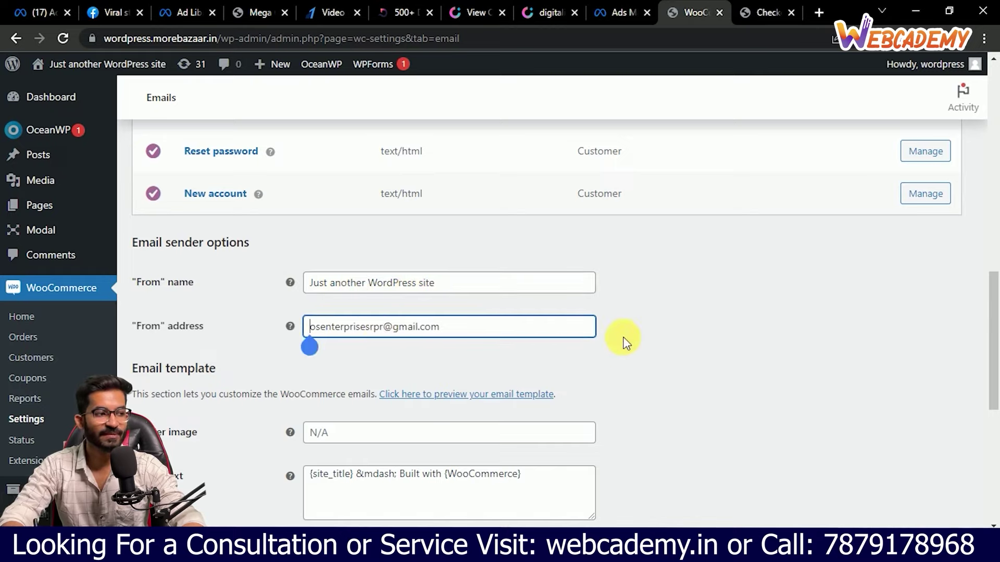
click(617, 351)
scroll(617, 351, down, 4)
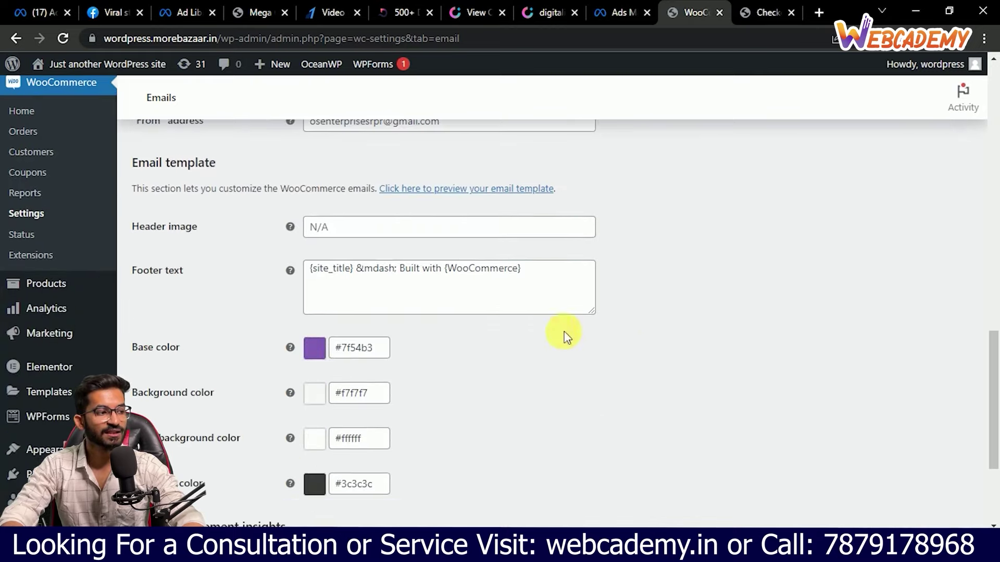
click(353, 284)
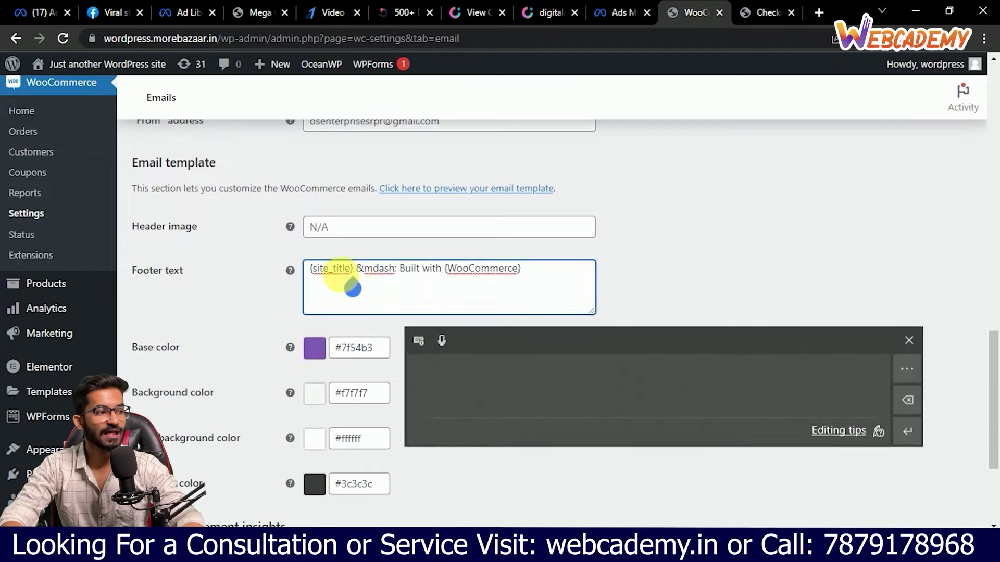
click(645, 276)
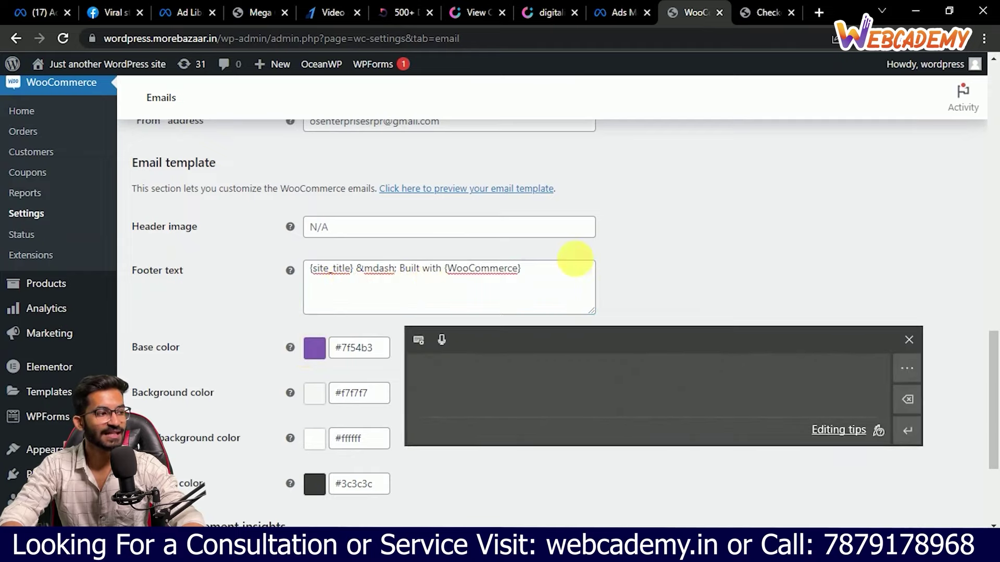
click(376, 234)
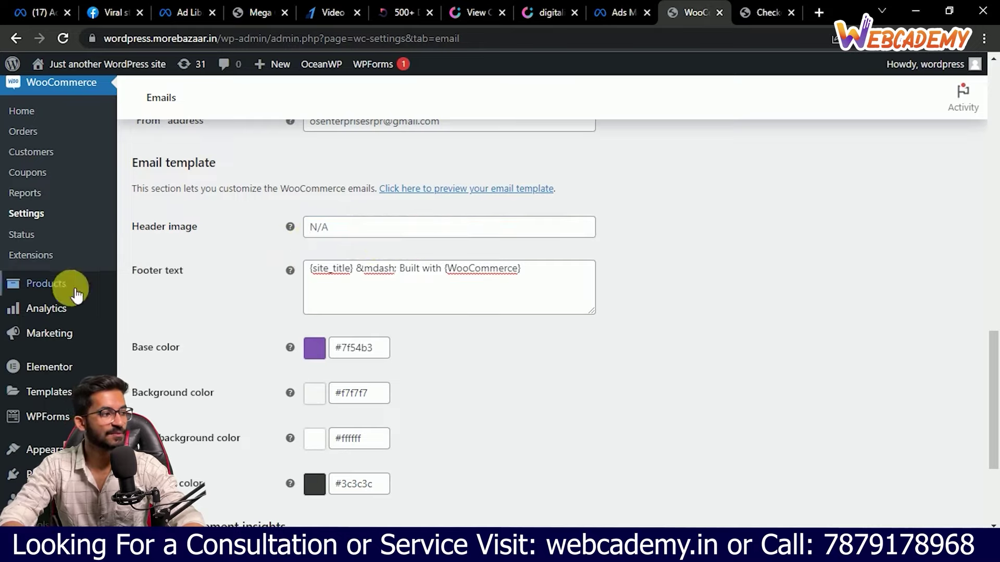
scroll(70, 296, up, 6)
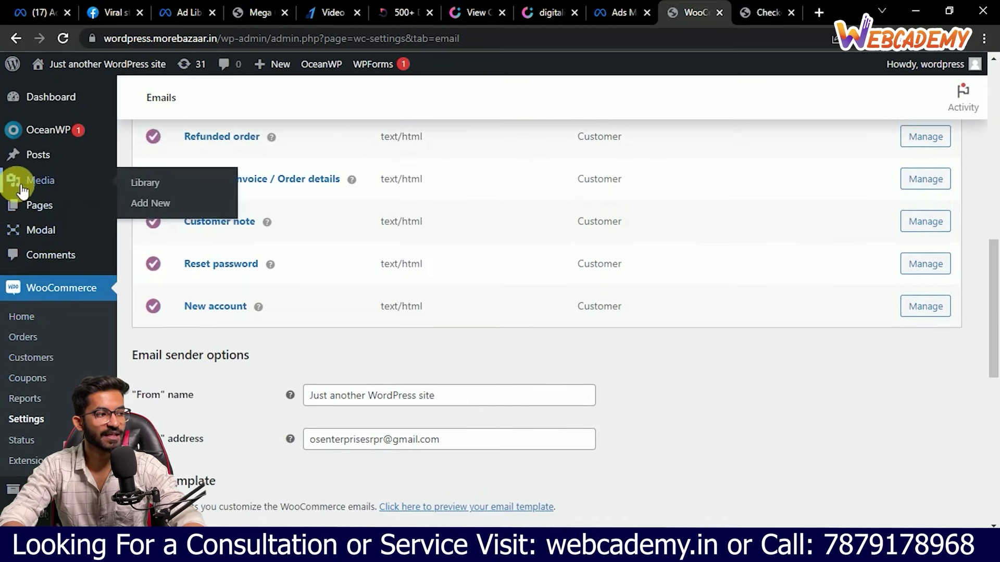
scroll(312, 359, down, 5)
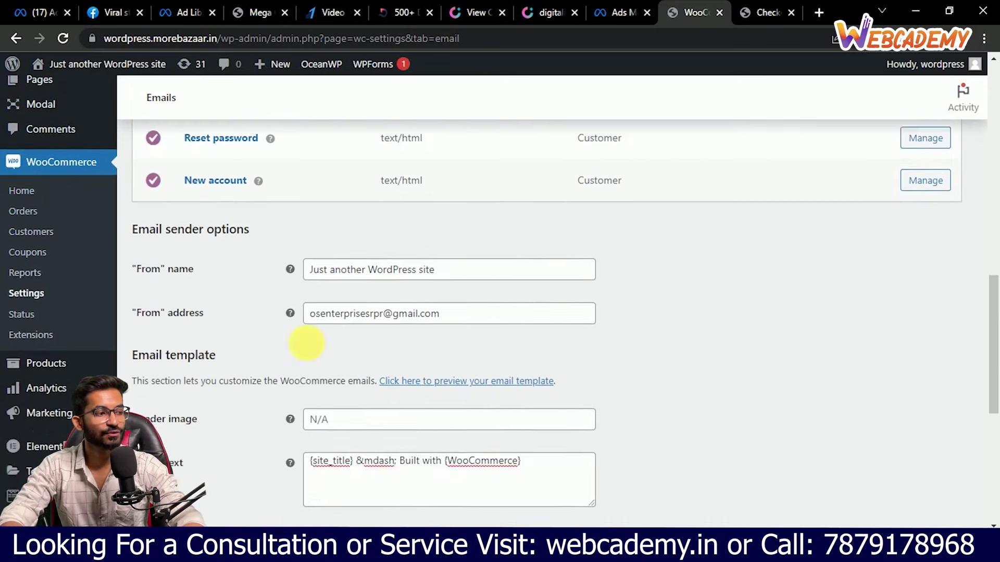
click(342, 265)
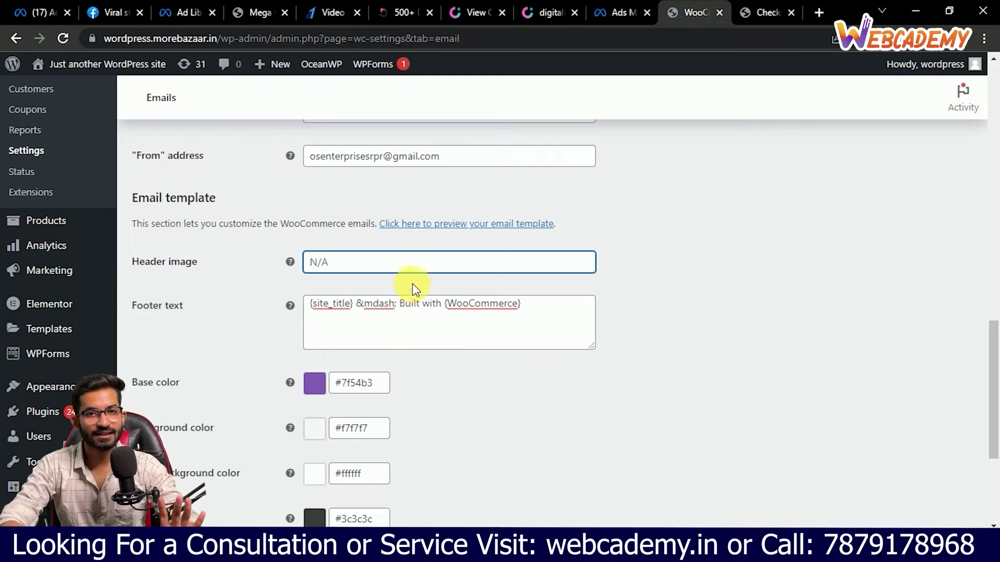
click(620, 336)
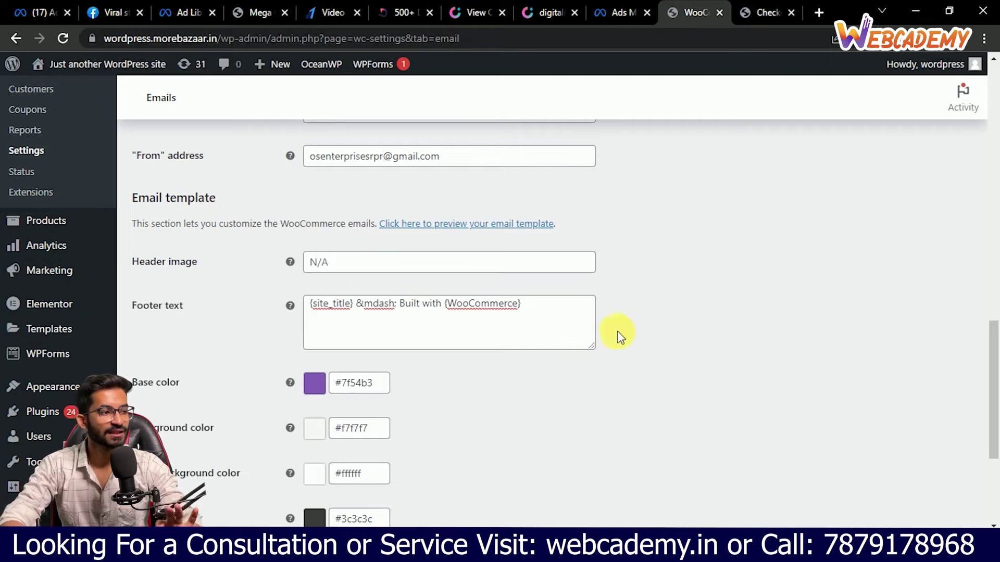
Step: Set the email sender's "From" name to Testing Bundle and save the email settings
scroll(573, 312, up, 1)
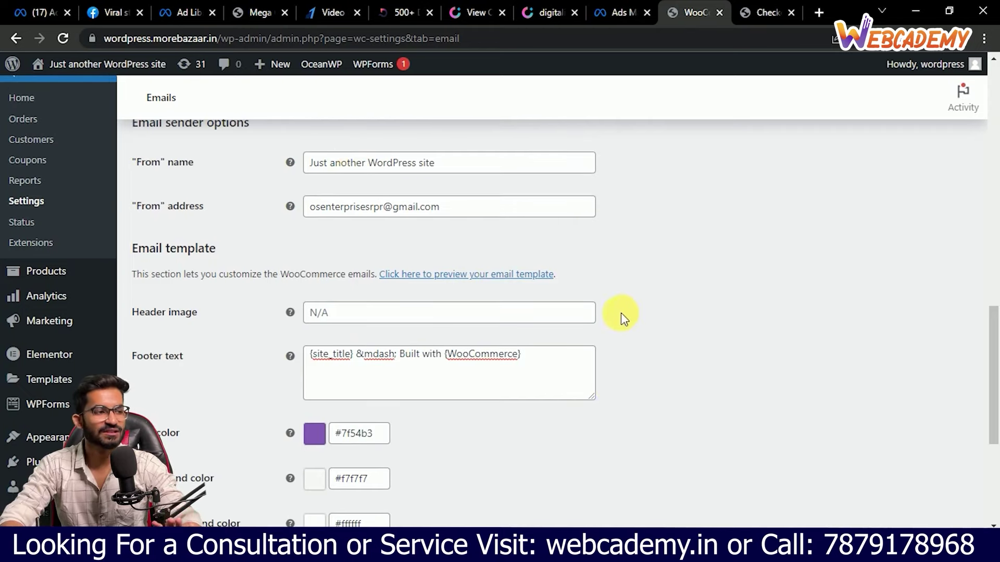
scroll(393, 221, up, 1)
click(473, 193)
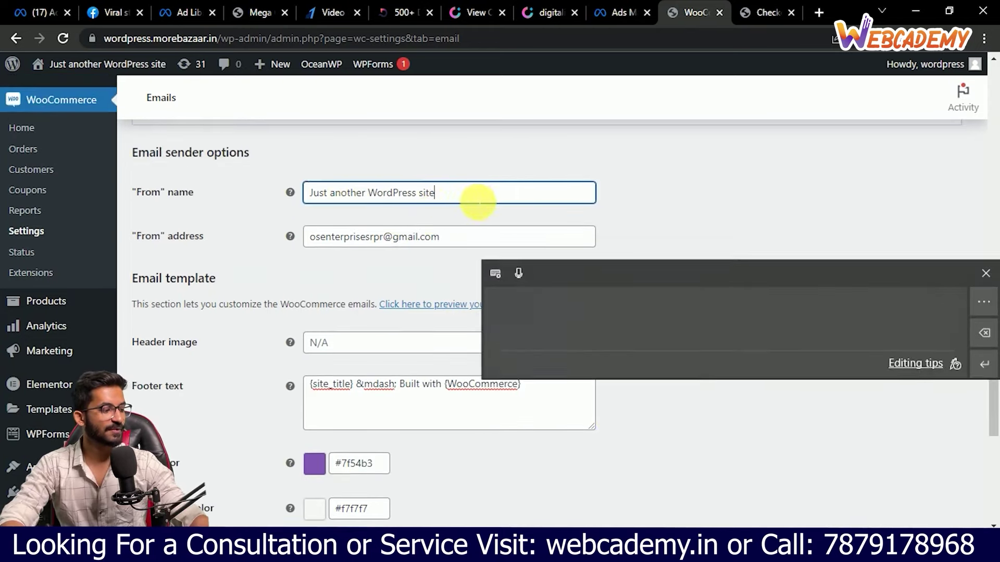
key(ctrl+a)
text(T)
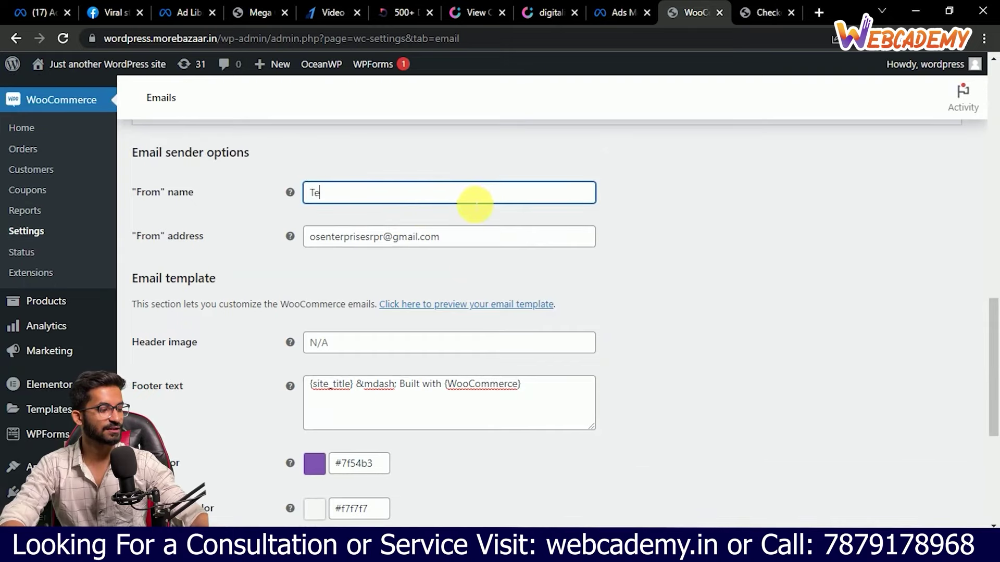
text(esting Bundle)
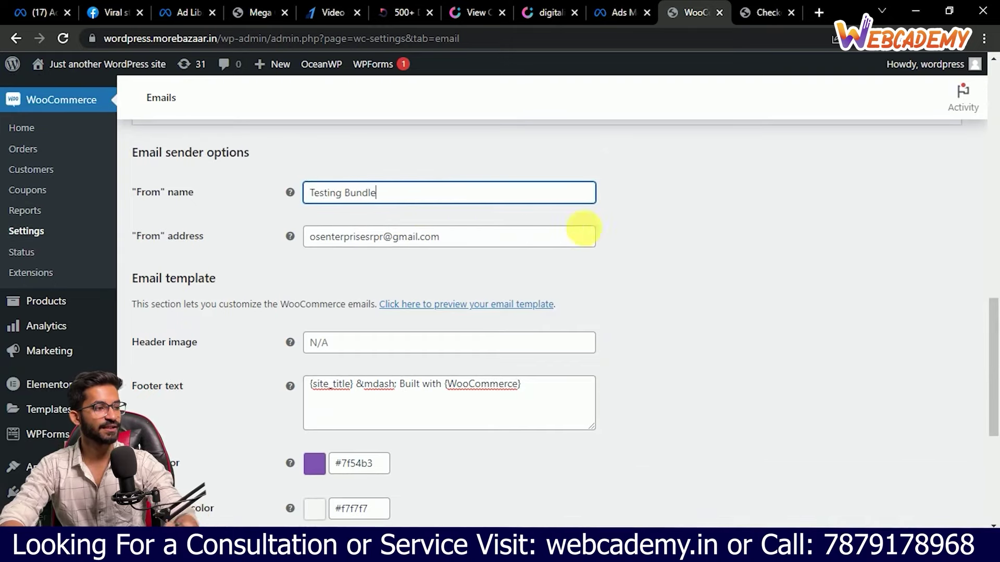
click(641, 252)
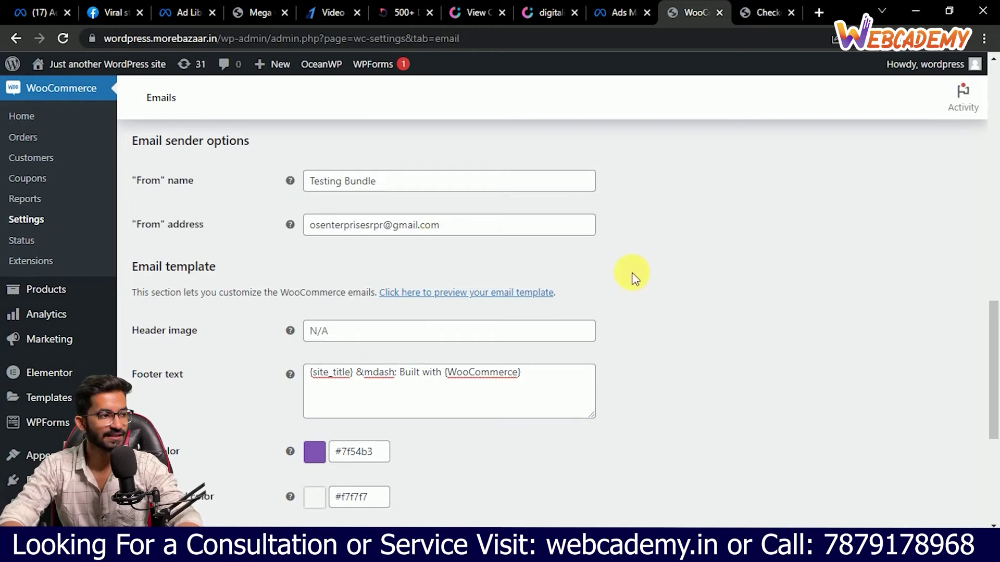
scroll(442, 364, down, 6)
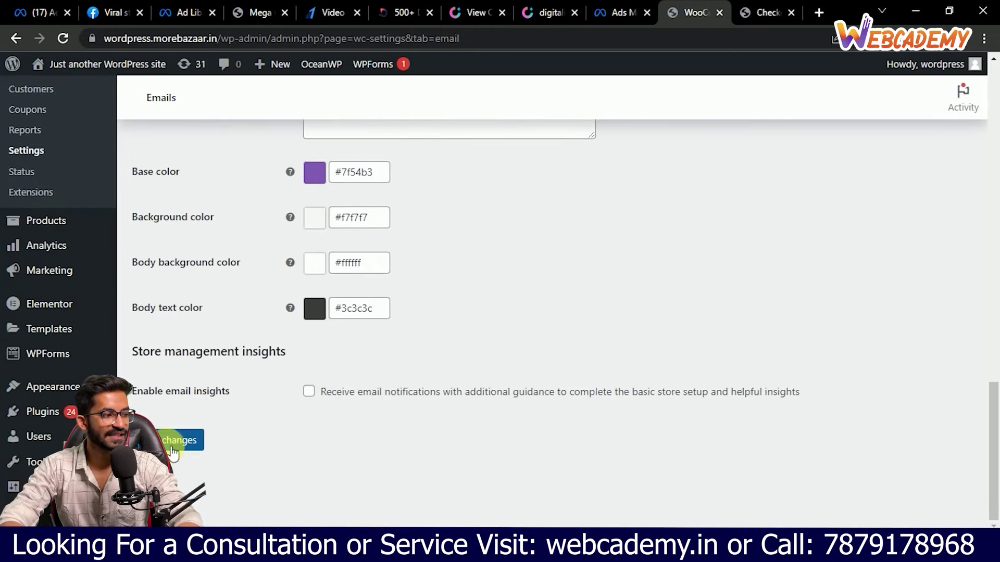
click(177, 440)
Step: Open the Accounts & Privacy settings and review the guest checkout, account creation, account erasure and personal data removal options
scroll(245, 411, up, 10)
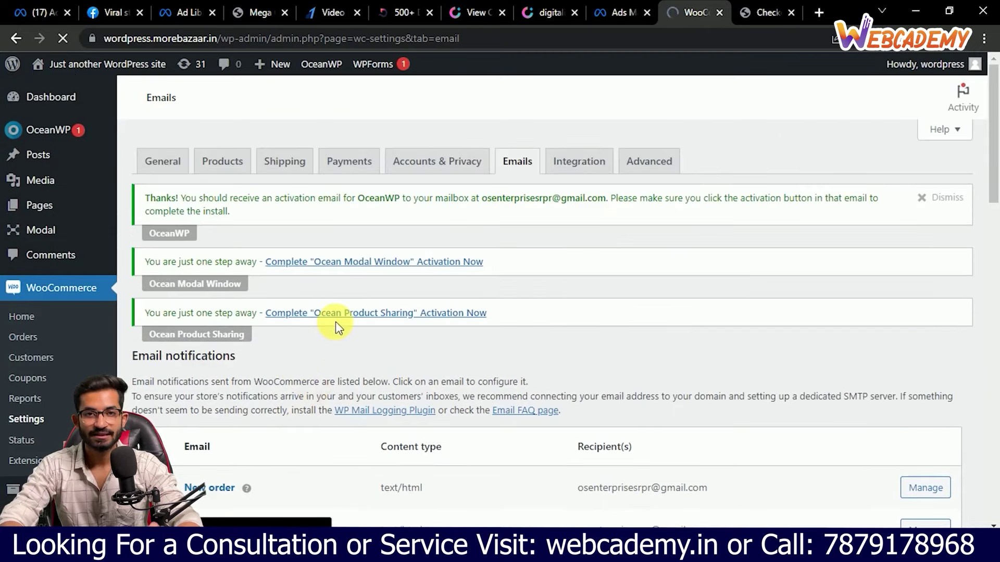
click(439, 165)
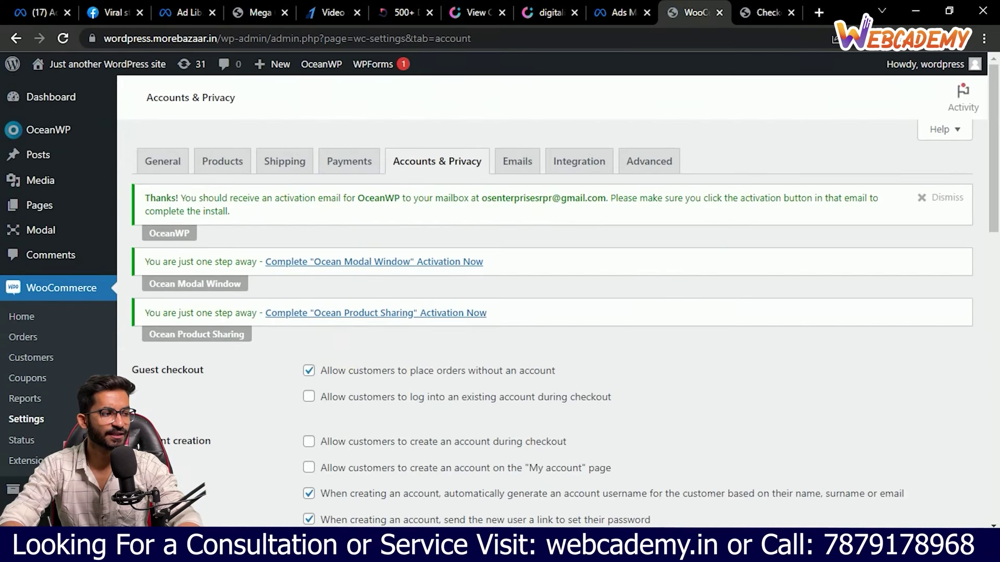
scroll(274, 384, down, 2)
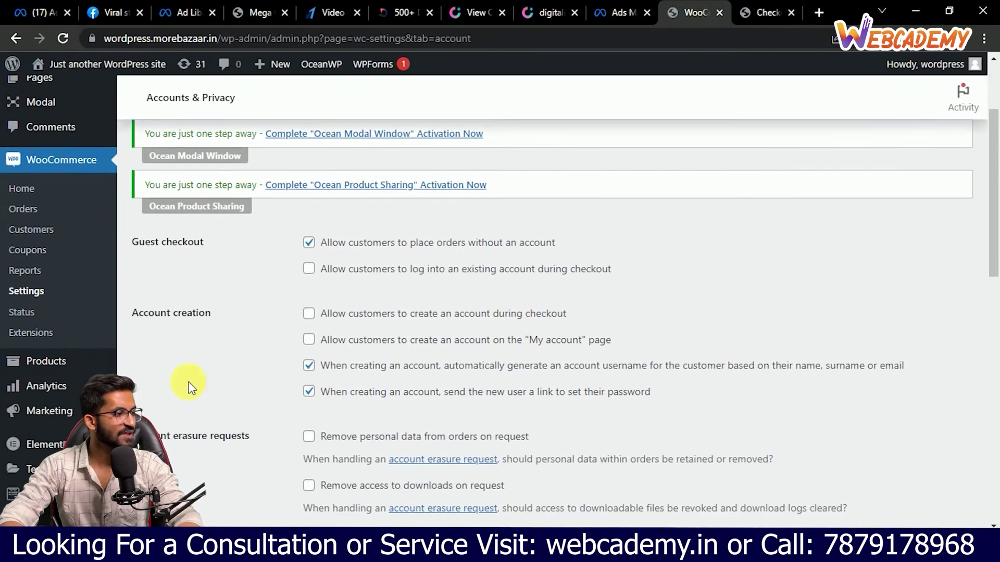
scroll(20, 385, down, 3)
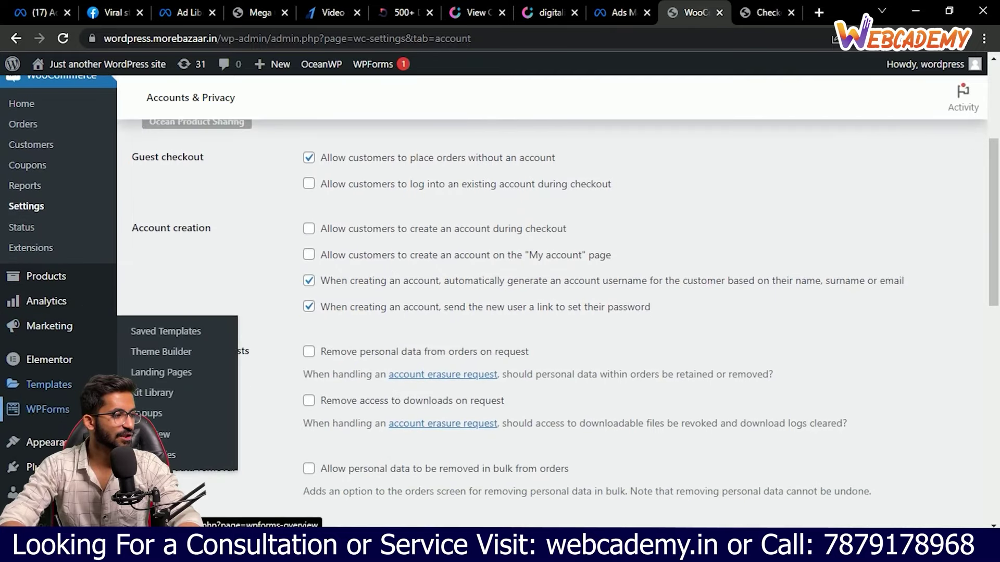
scroll(20, 387, down, 1)
Step: Open the page for adding new plugins, and check the Payment Gateway entry in the Notepad setup list before returning to the browser
mouse_move(31, 411)
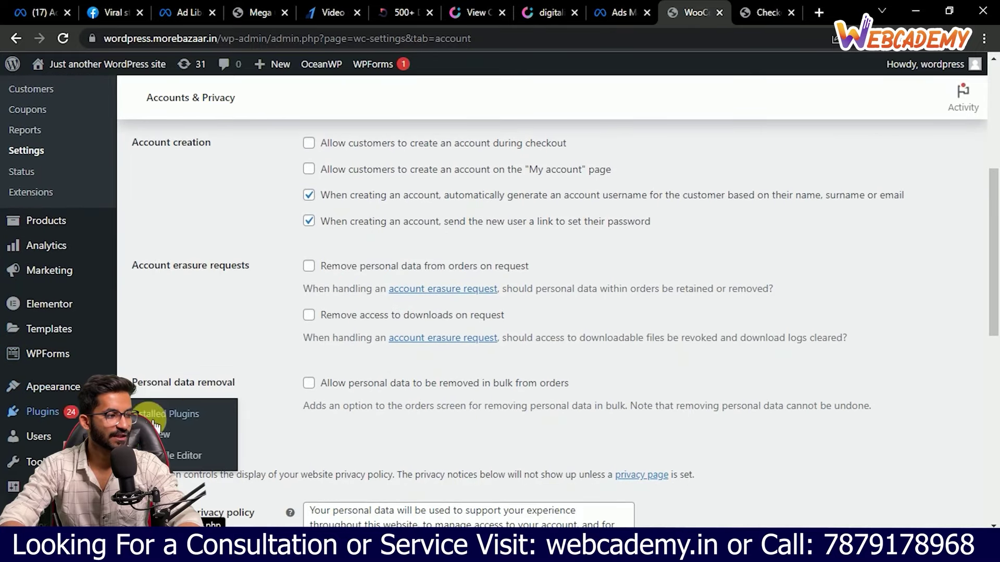
click(69, 412)
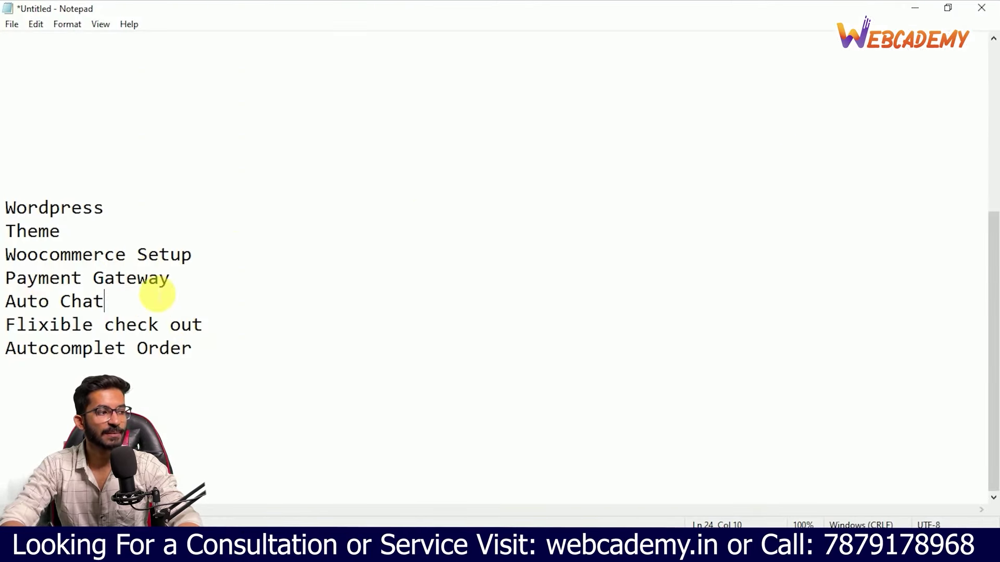
click(165, 279)
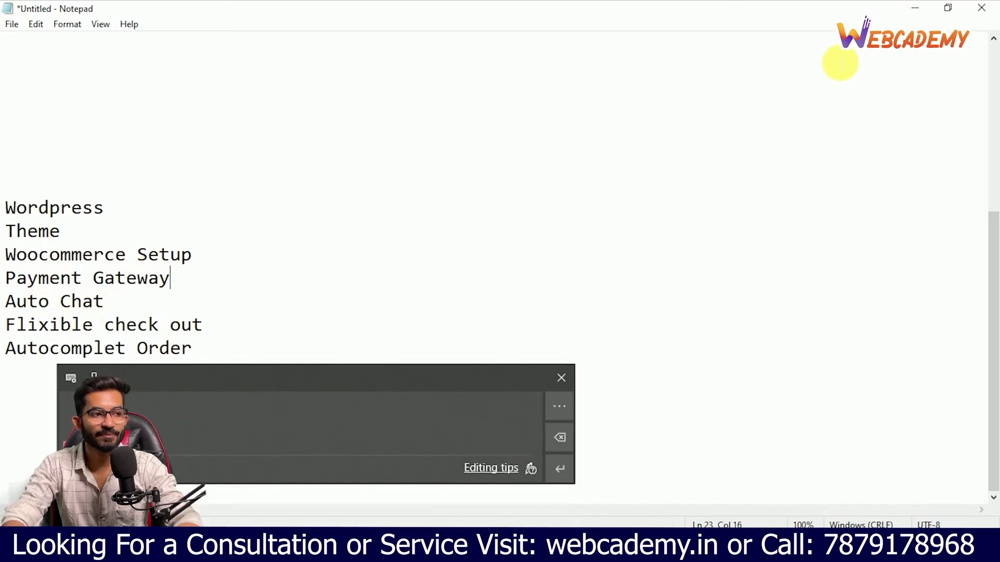
click(915, 8)
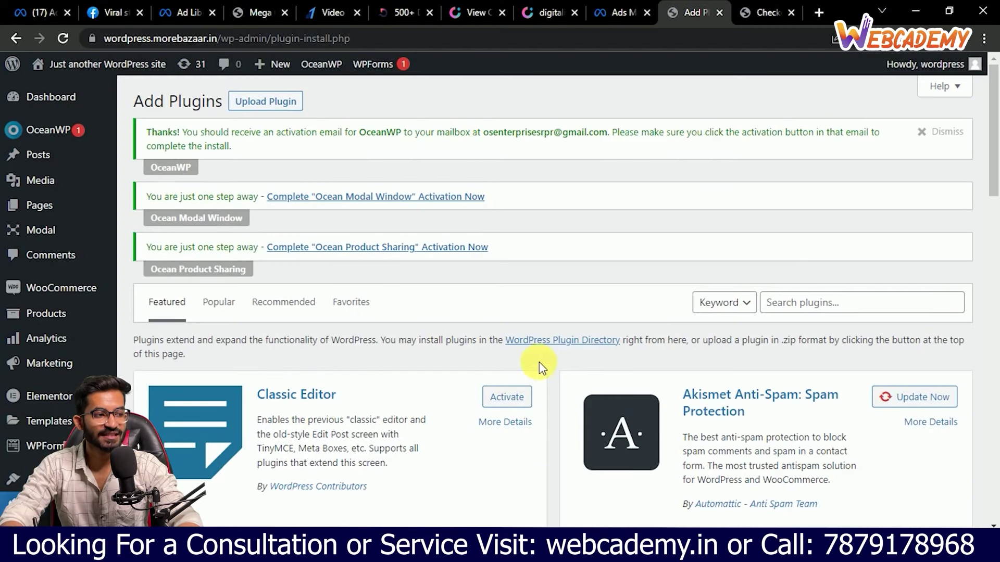
Step: Search the plugin directory for razorpay and look over the payment plugins
click(806, 303)
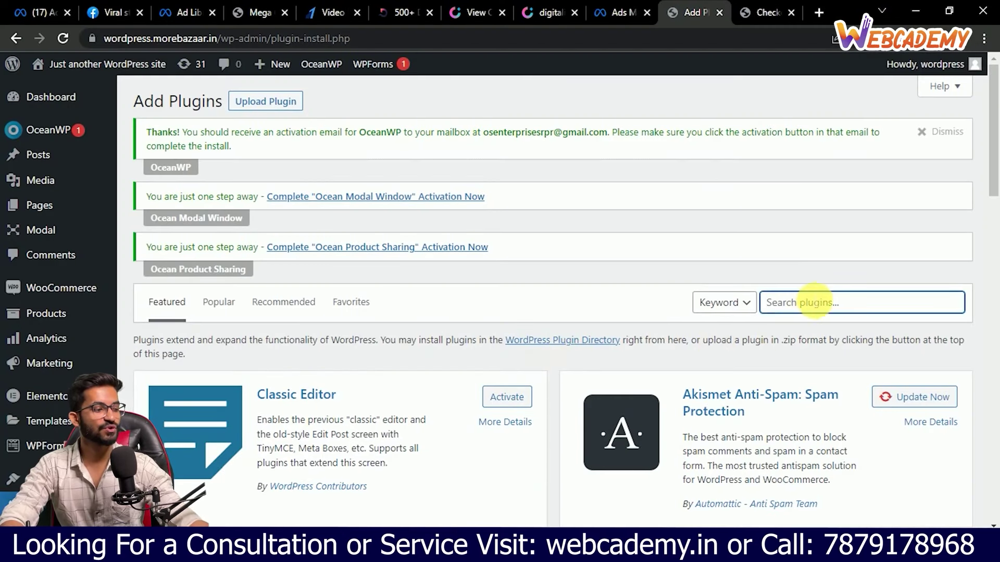
text(razorpay)
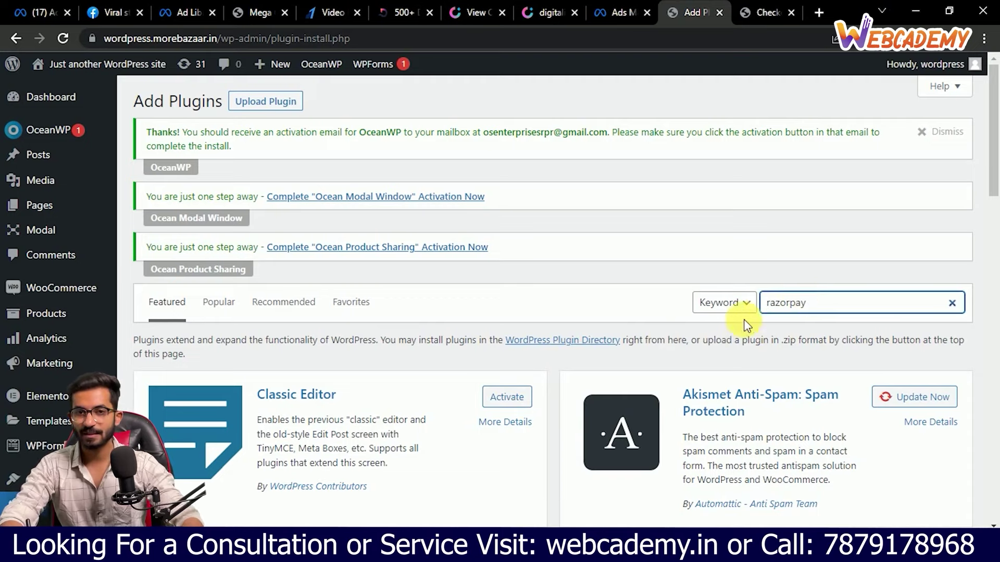
scroll(521, 355, down, 1)
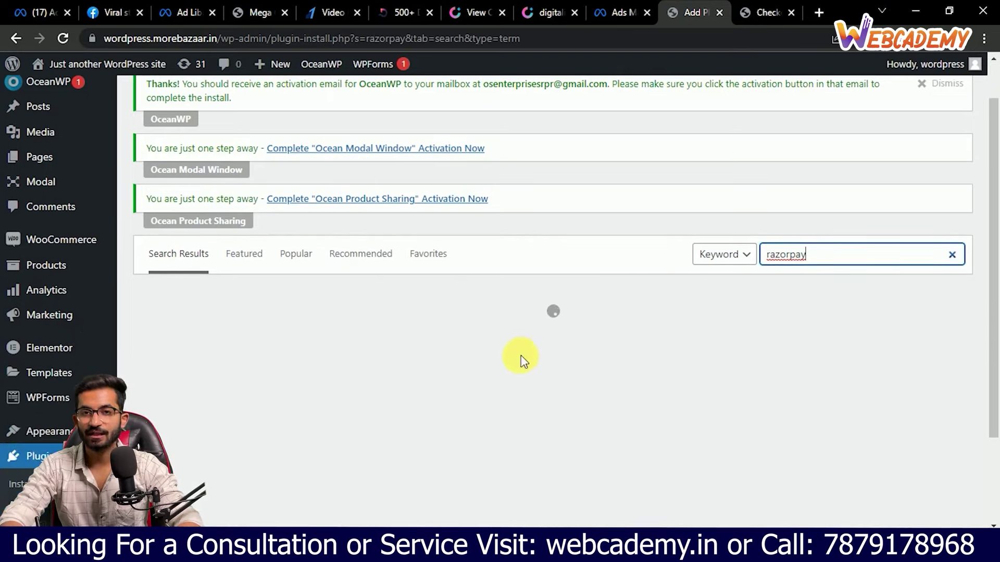
scroll(558, 384, down, 1)
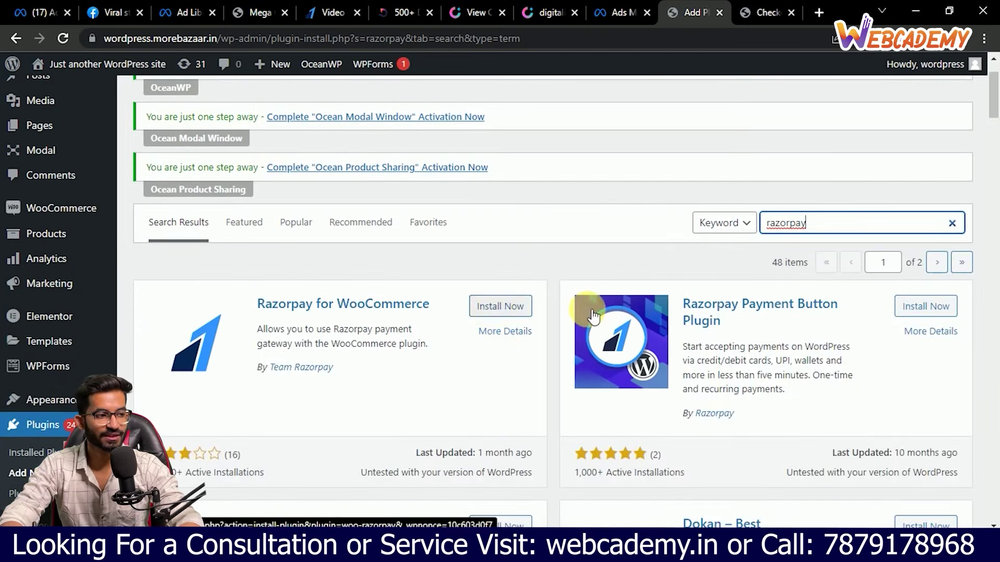
Step: Replace the plugin search term with cashfree and look over the Cashfree payment plugins
key(BackSpace)
key(BackSpace)
key(BackSpace)
key(BackSpace)
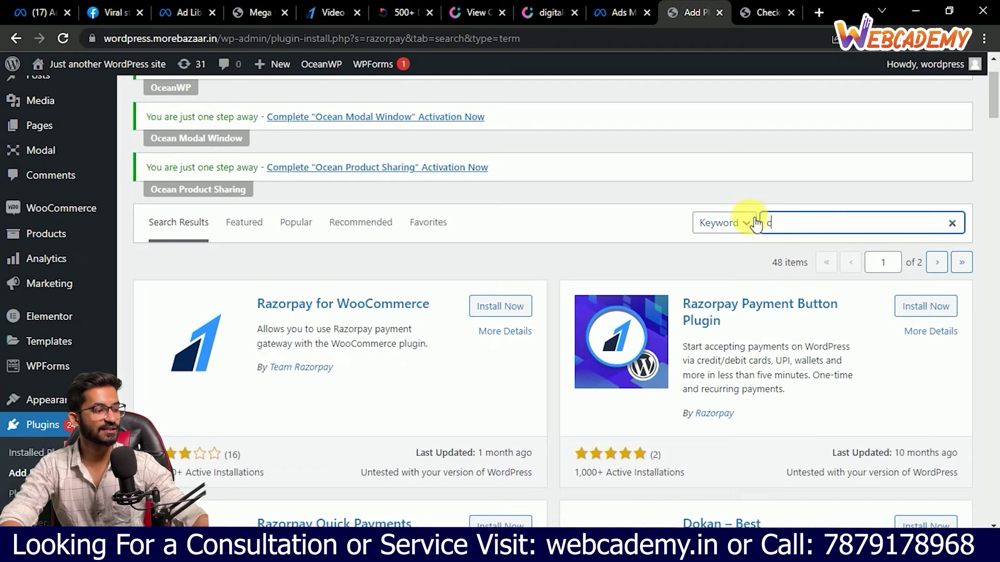
text(fre)
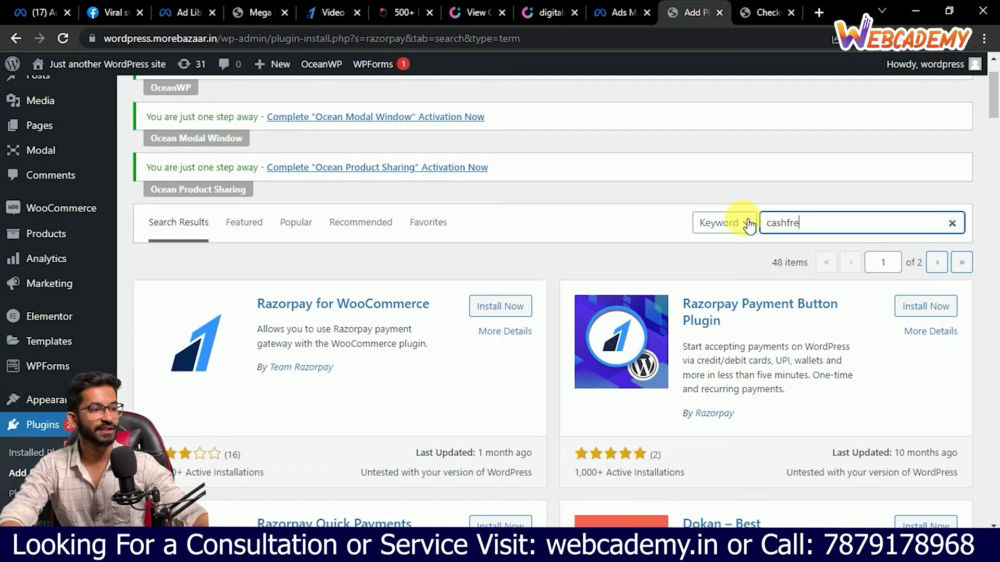
text(e)
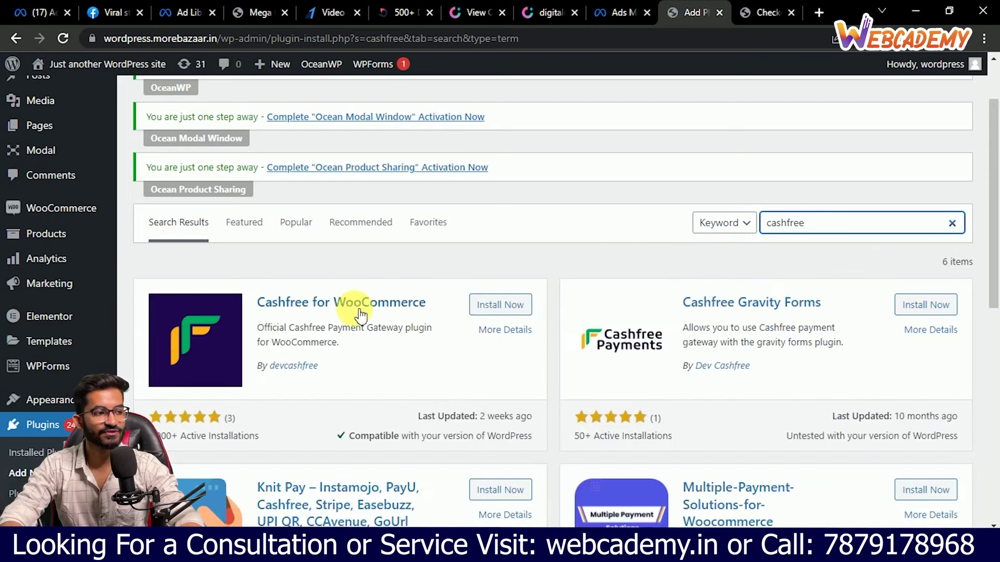
Step: Clear the plugin search and search for knit to find the Knit Pay plugin
click(804, 224)
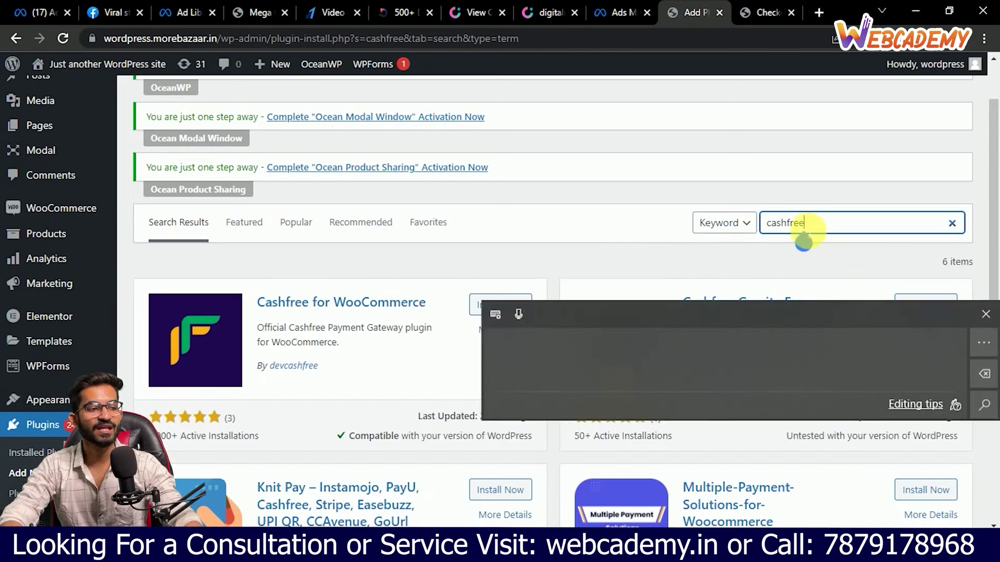
click(986, 295)
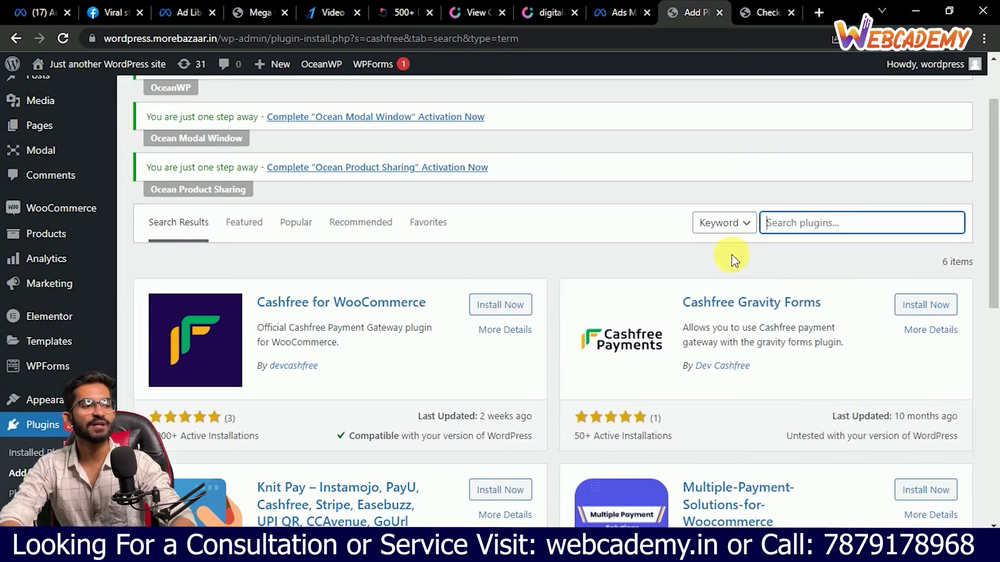
click(607, 260)
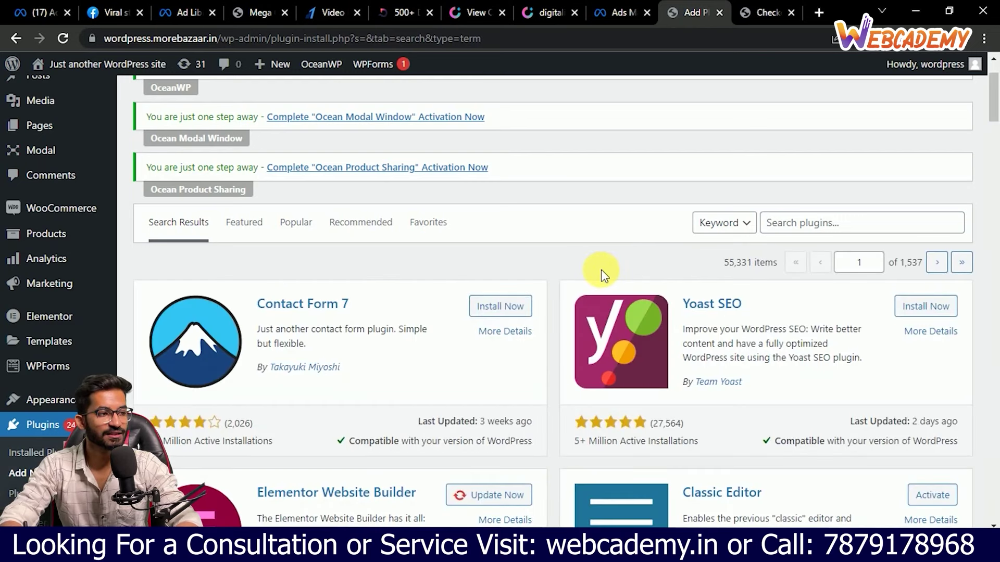
click(799, 222)
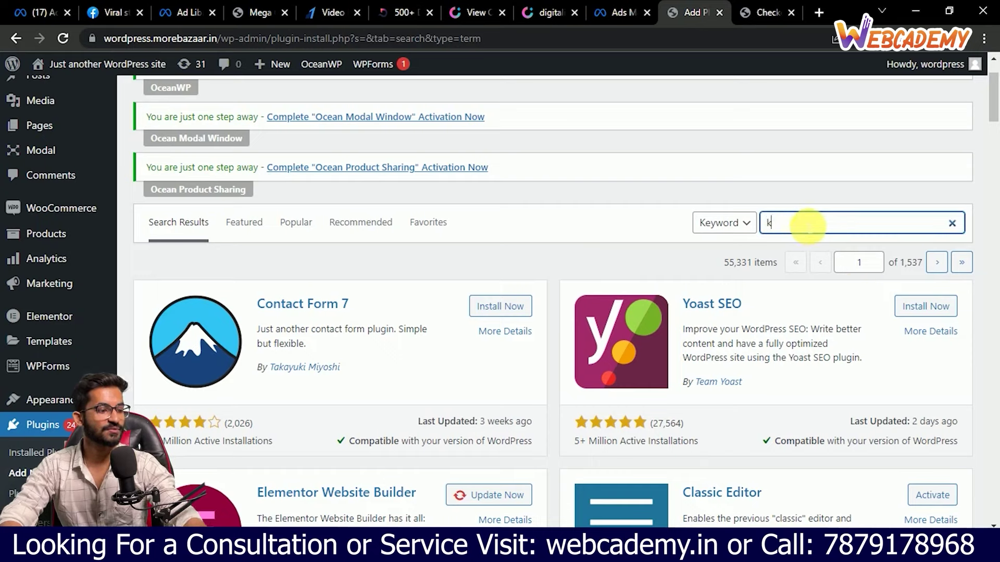
text(knit)
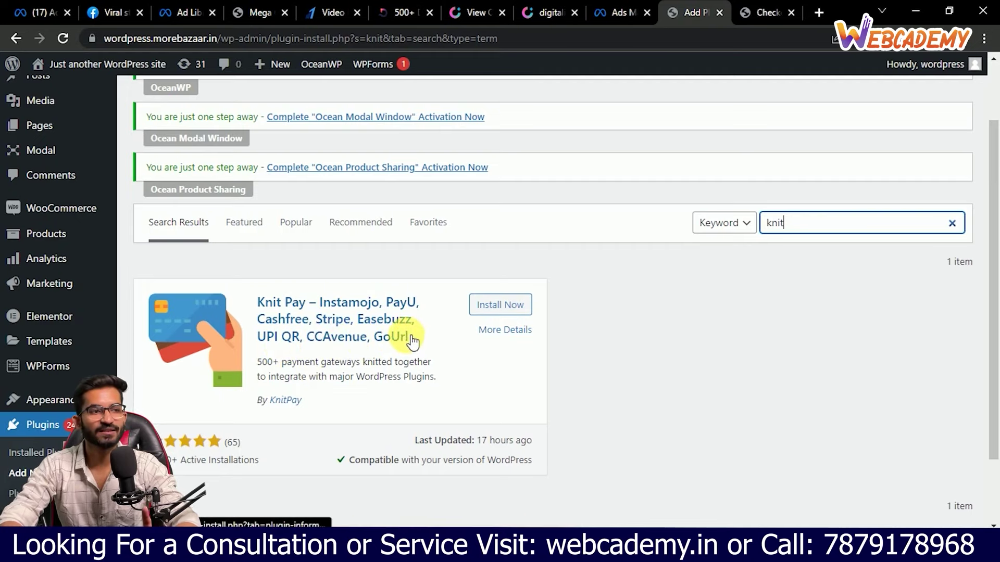
Step: Install and activate the Knit Pay payment gateway plugin, and dismiss its introduction tour on the installed plugins page
click(500, 307)
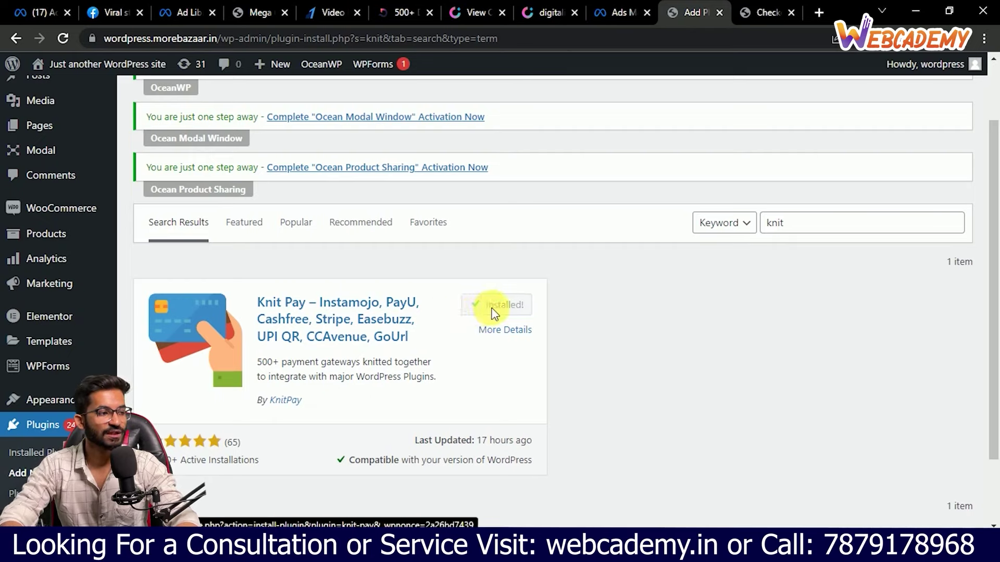
click(503, 305)
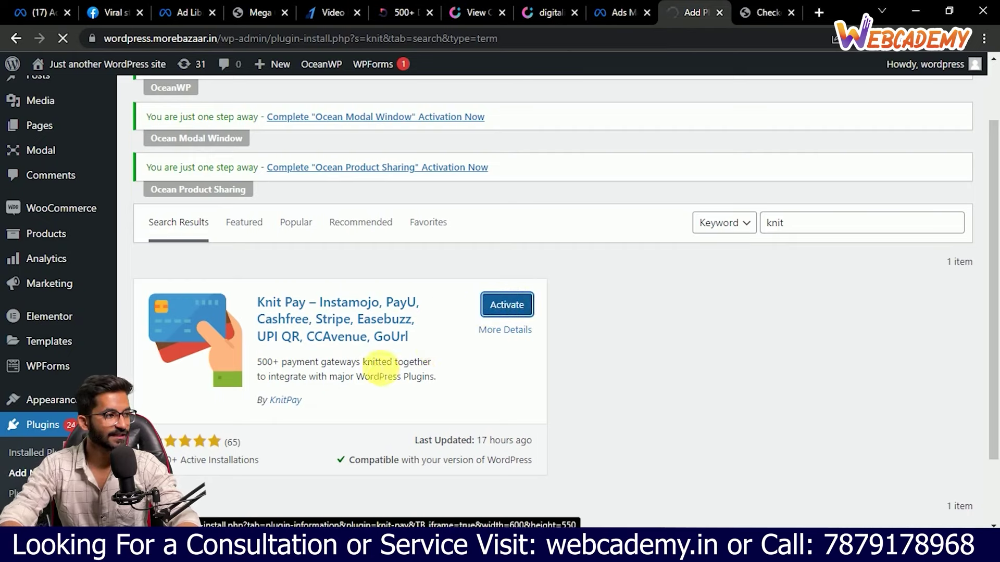
scroll(213, 431, down, 6)
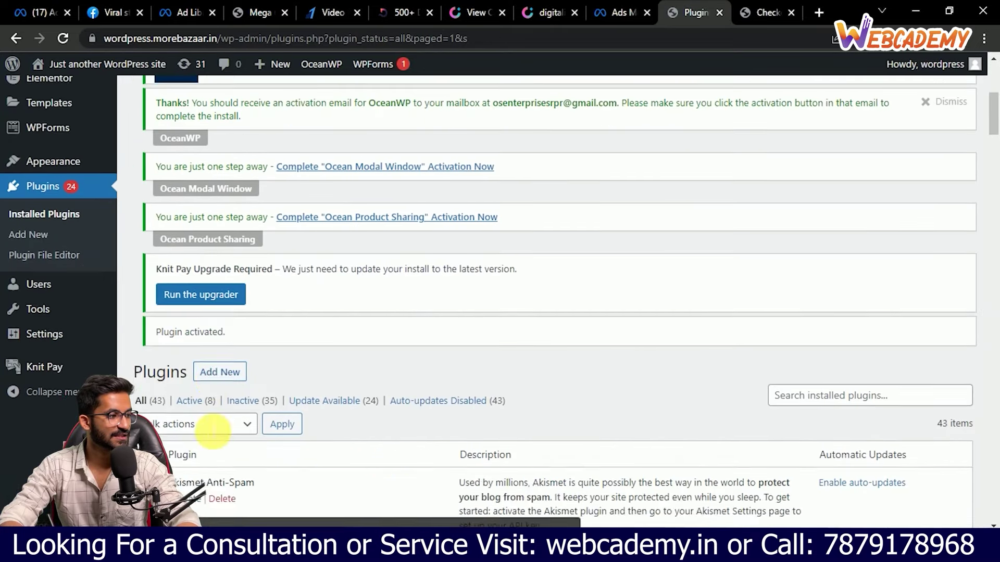
scroll(213, 431, down, 15)
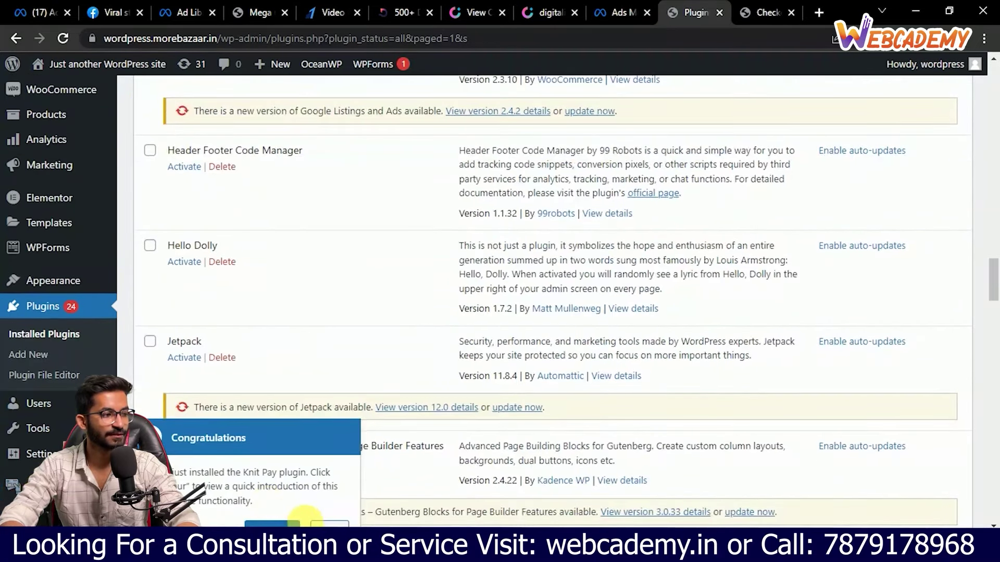
click(329, 523)
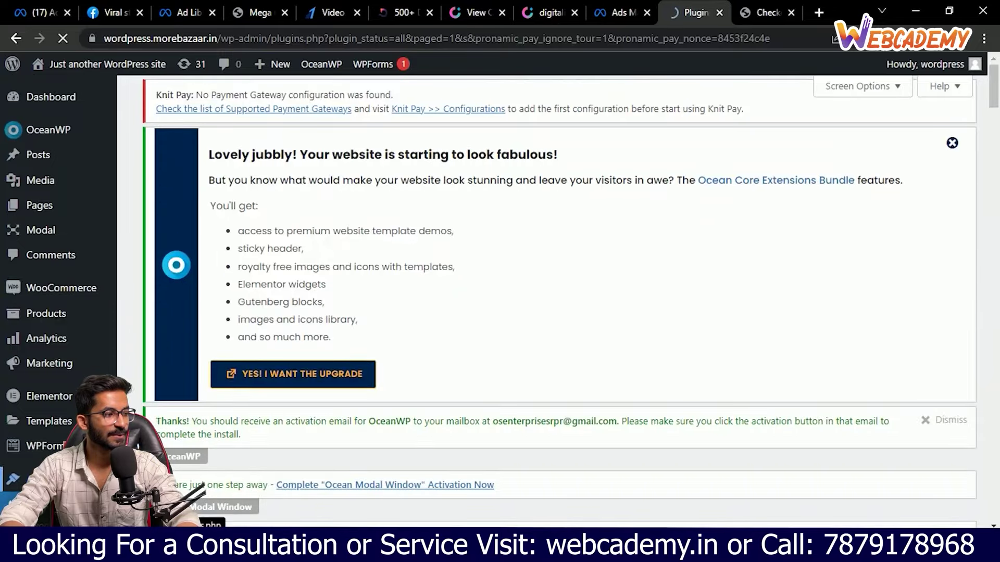
Step: Open the Knit Pay payment gateway configurations and start adding a new configuration
scroll(202, 483, down, 7)
scroll(71, 424, down, 20)
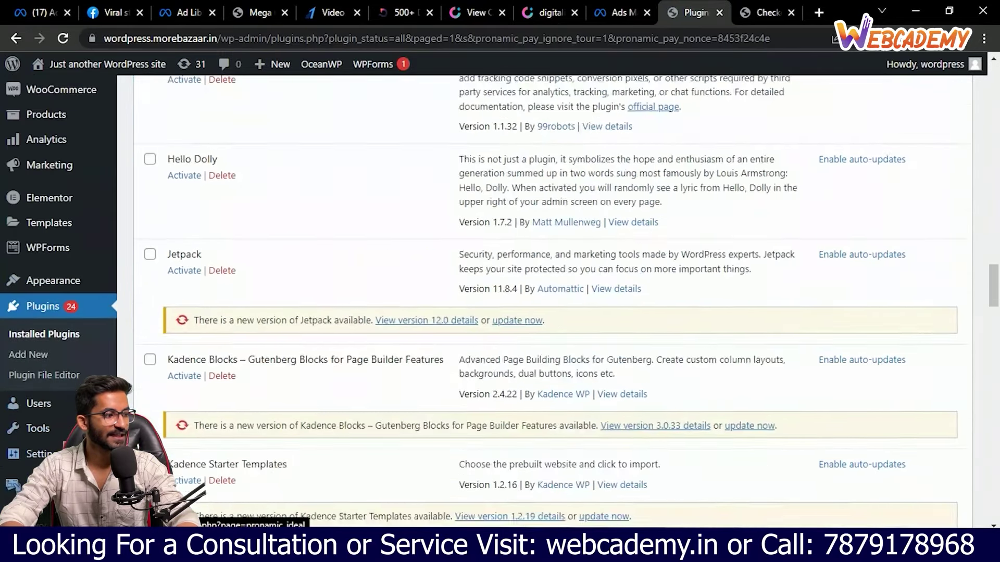
mouse_move(52, 484)
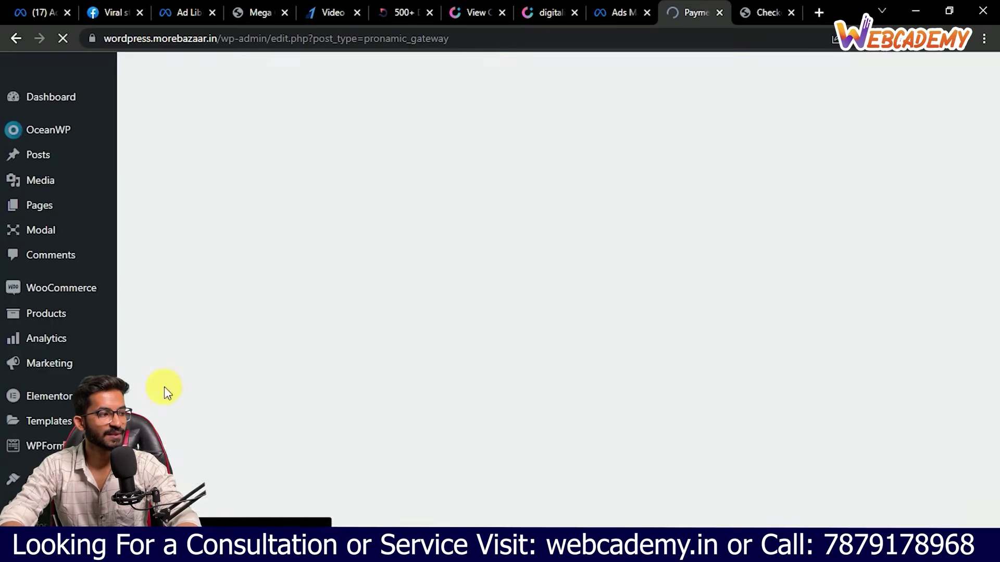
scroll(190, 395, down, 4)
scroll(267, 430, up, 4)
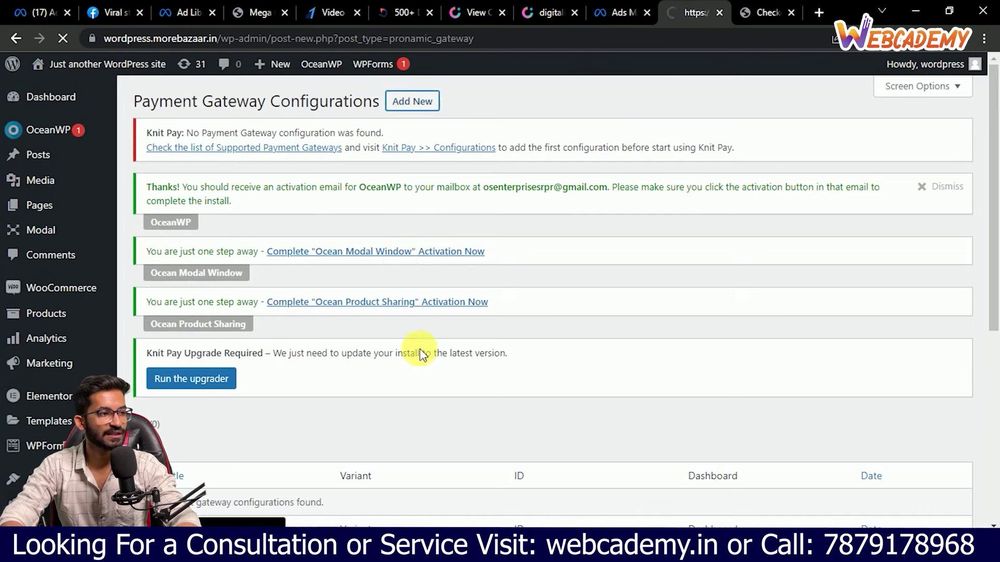
scroll(406, 322, down, 3)
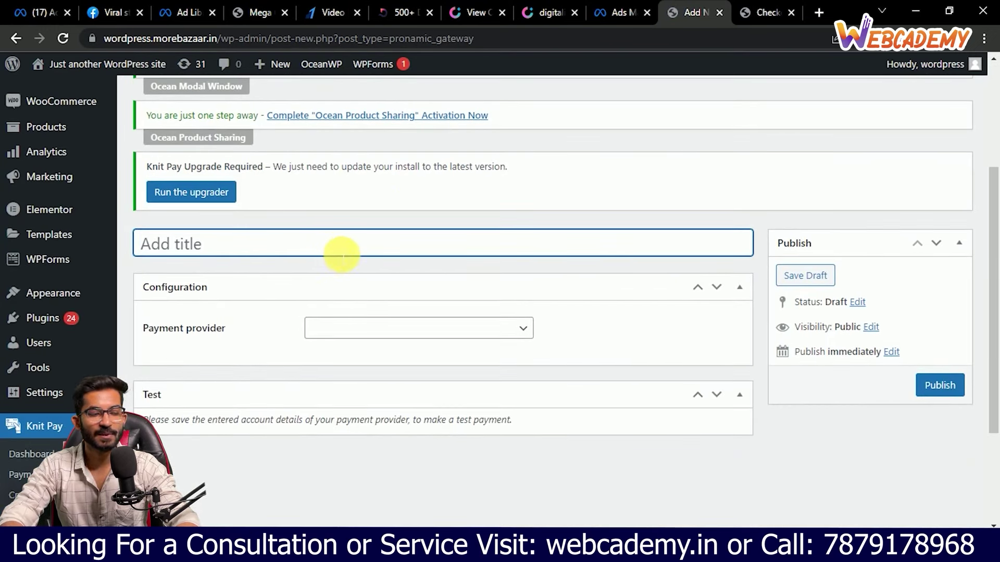
Step: Choose Other Payment Providers as the payment provider of the new gateway configuration
click(342, 254)
click(390, 342)
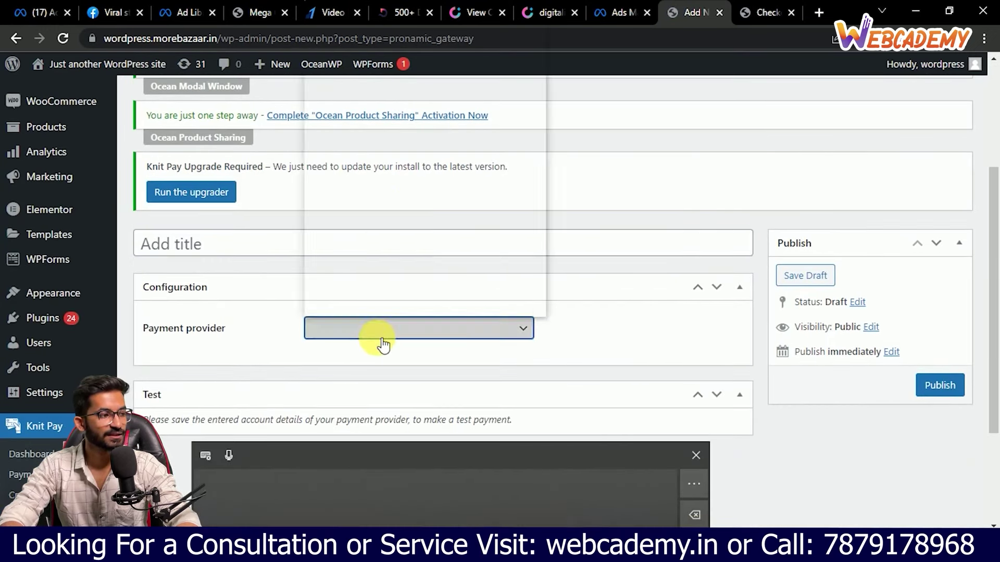
click(391, 174)
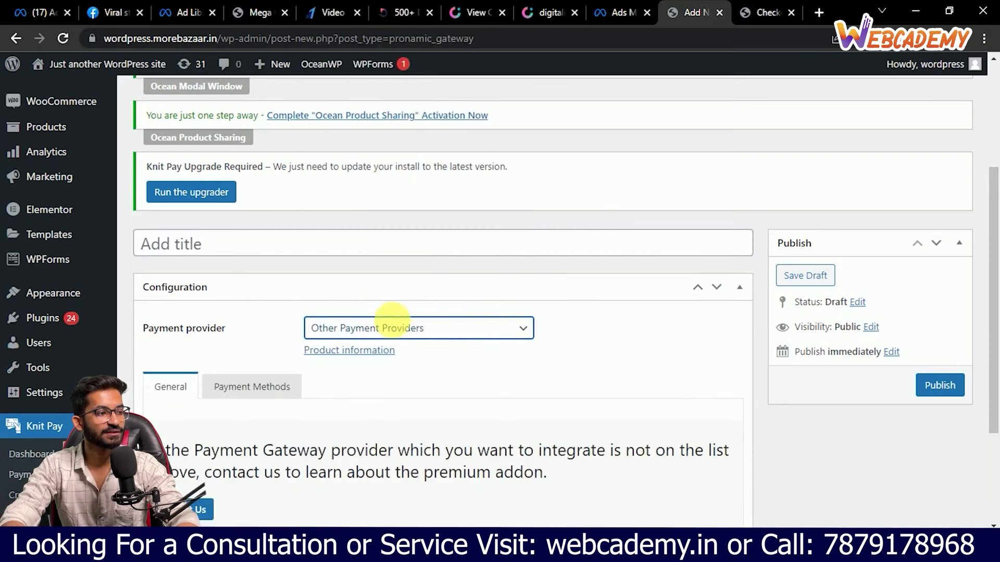
Step: Change the payment provider to Razorpay and read through its general configuration options
click(408, 333)
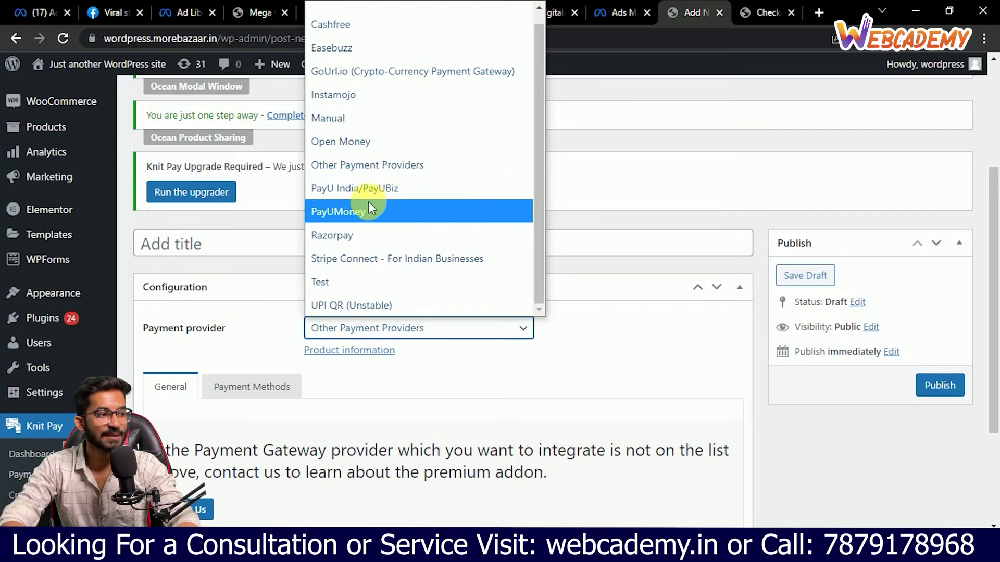
click(358, 235)
scroll(349, 329, down, 4)
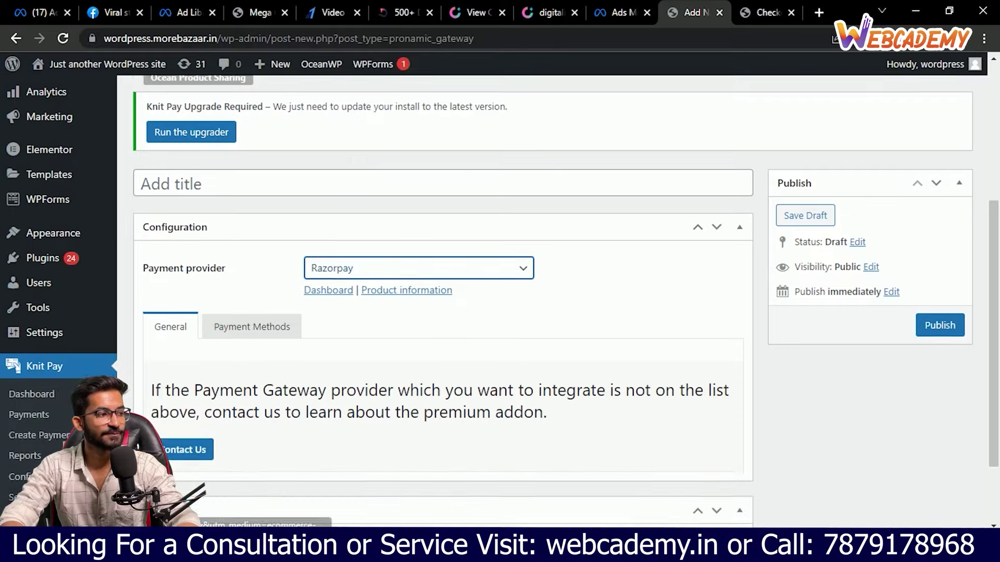
scroll(398, 314, down, 2)
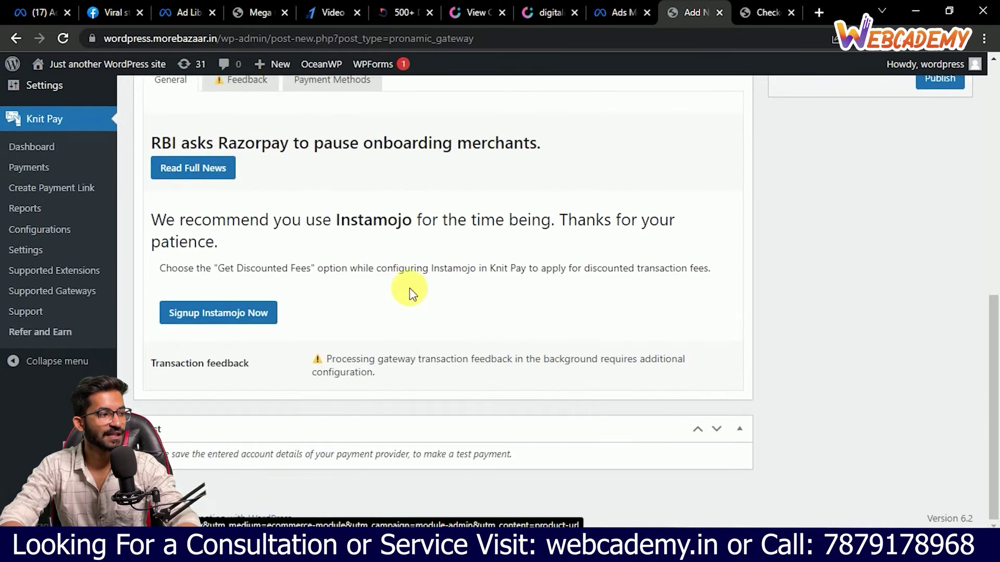
scroll(411, 295, up, 3)
scroll(245, 255, down, 1)
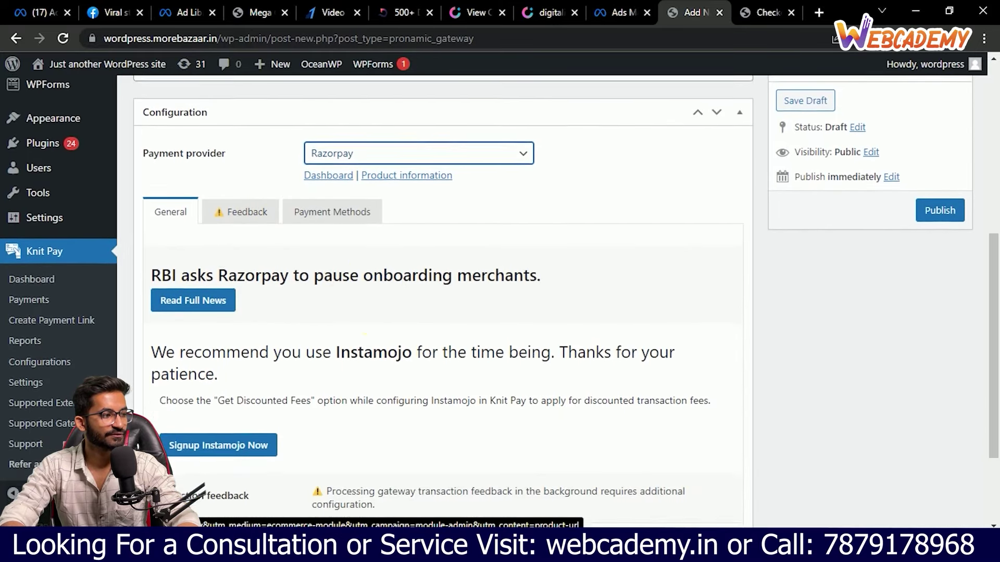
Step: Switch the payment provider to Cashfree and look over its feedback, payment methods and general options
scroll(462, 241, up, 1)
click(469, 224)
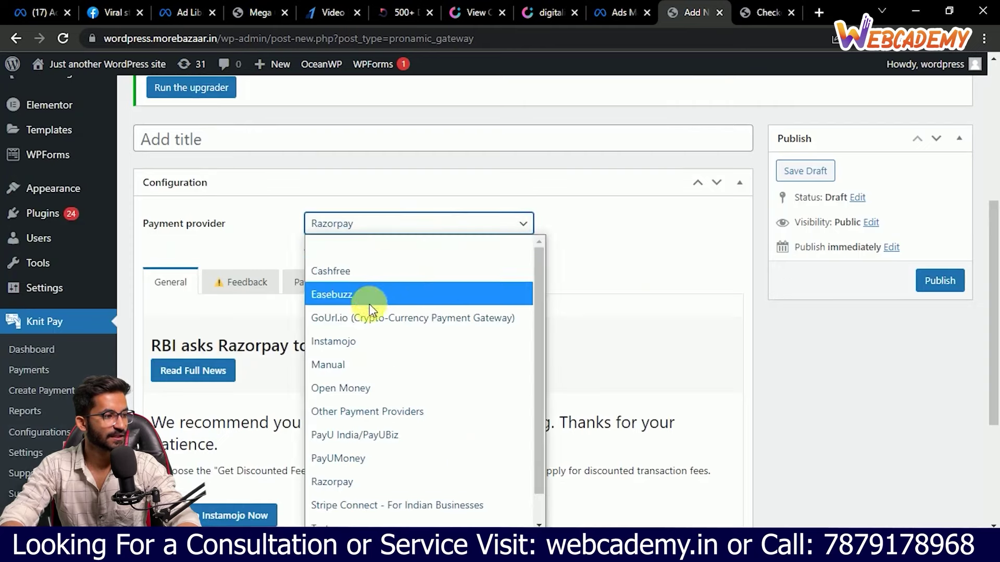
click(365, 271)
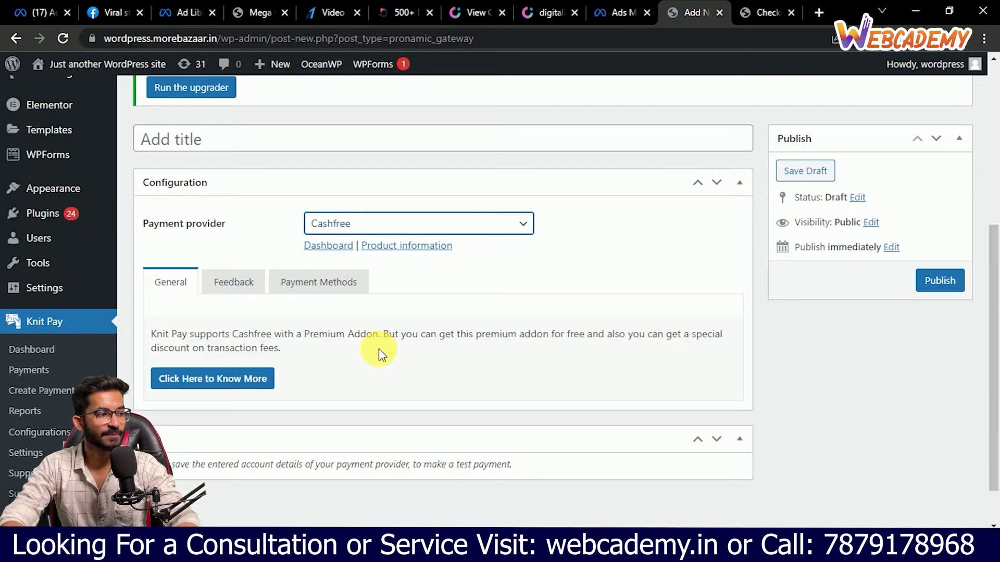
scroll(380, 339, down, 1)
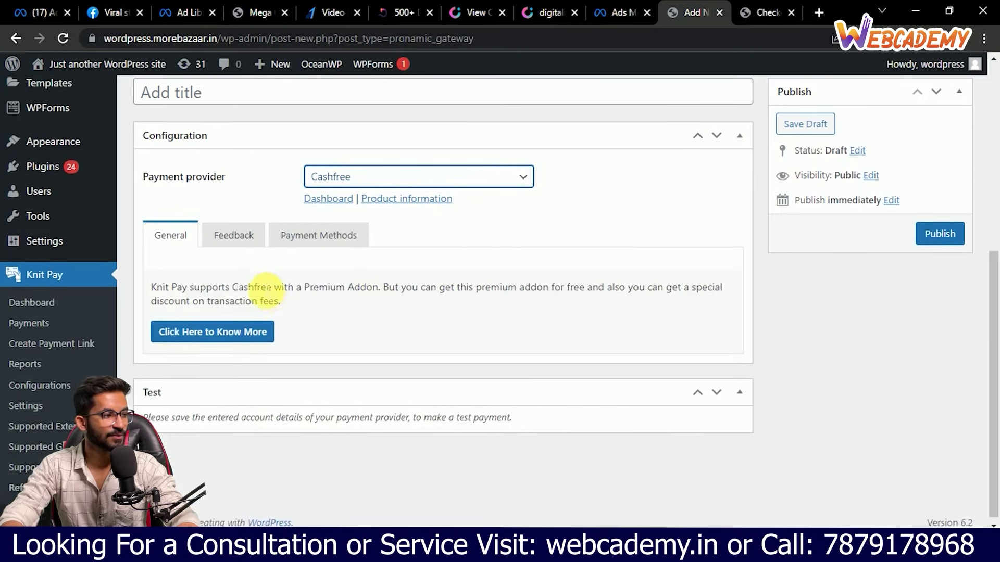
click(255, 241)
click(299, 237)
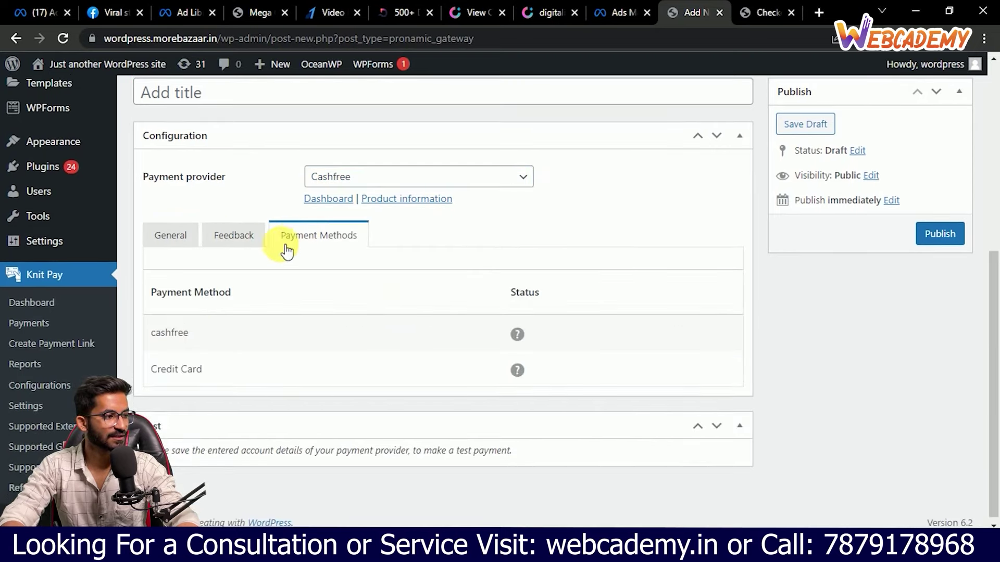
click(193, 240)
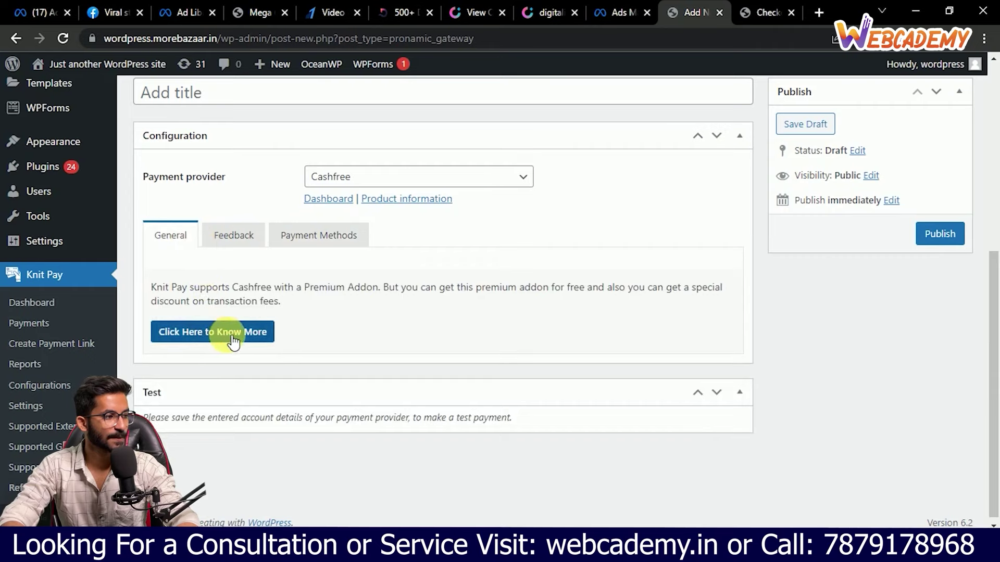
scroll(312, 336, up, 1)
scroll(398, 339, up, 3)
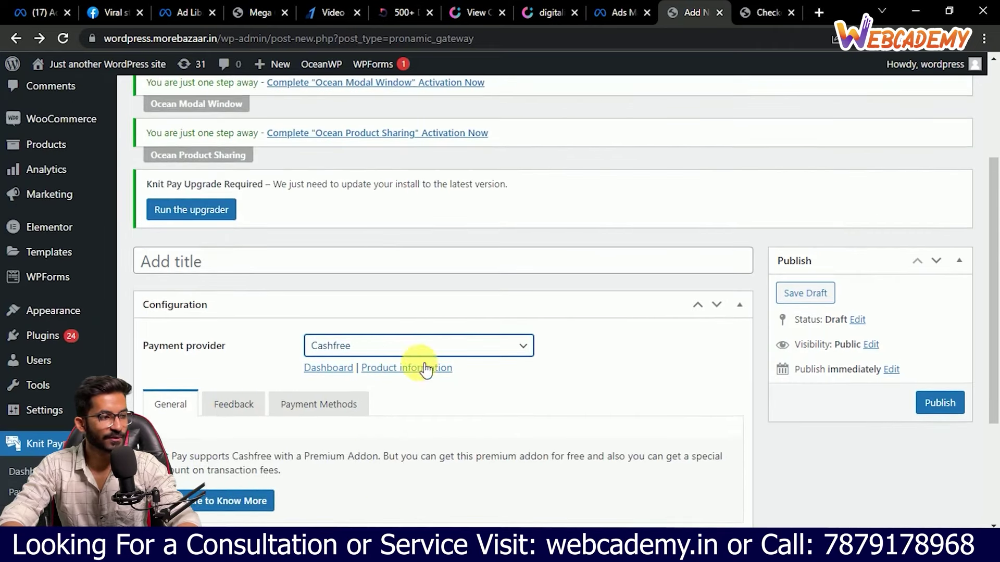
scroll(424, 368, down, 3)
scroll(318, 315, up, 3)
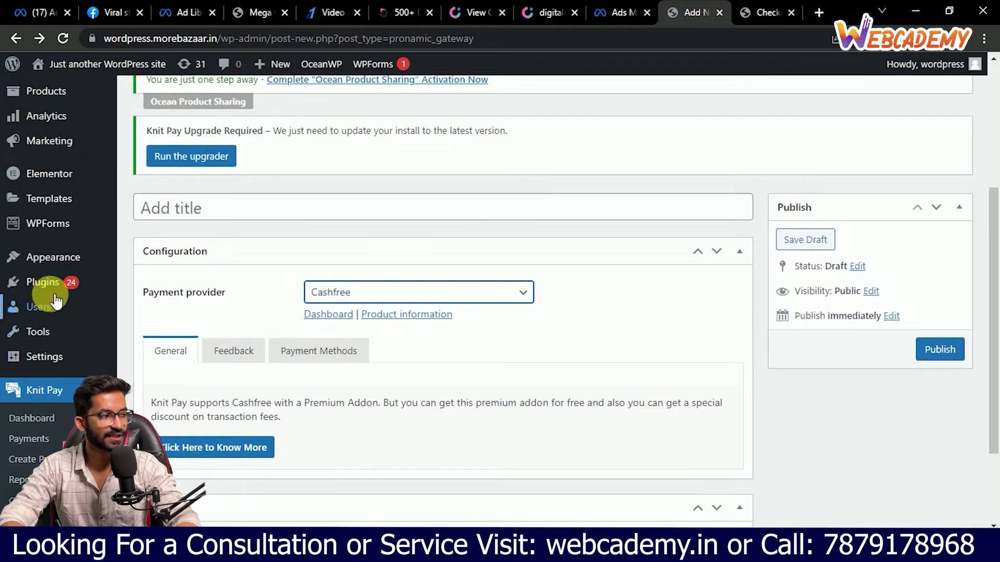
Step: Search the plugin directory for tidio, and install and activate the Tidio live chat plugin
mouse_move(52, 287)
click(151, 307)
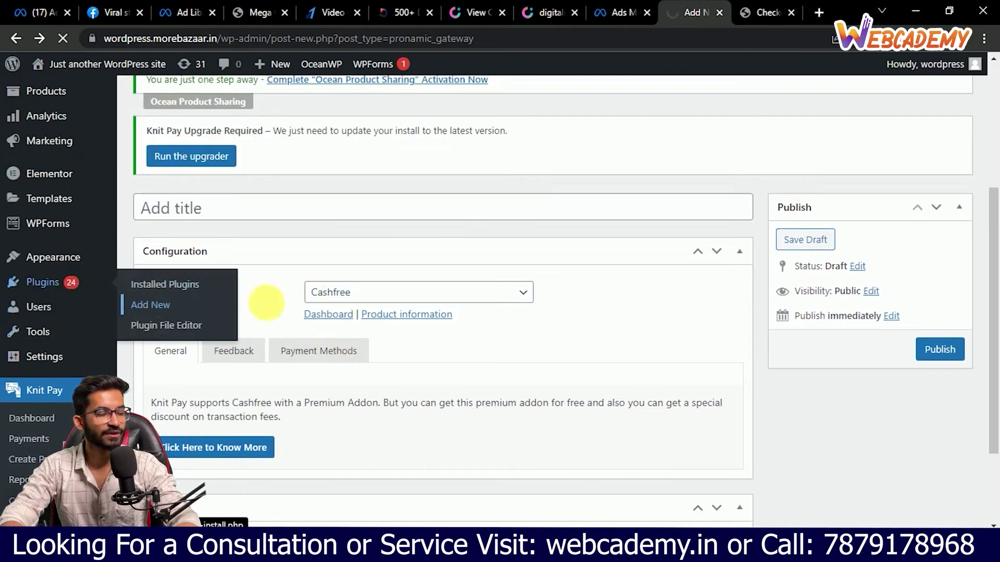
scroll(572, 333, down, 2)
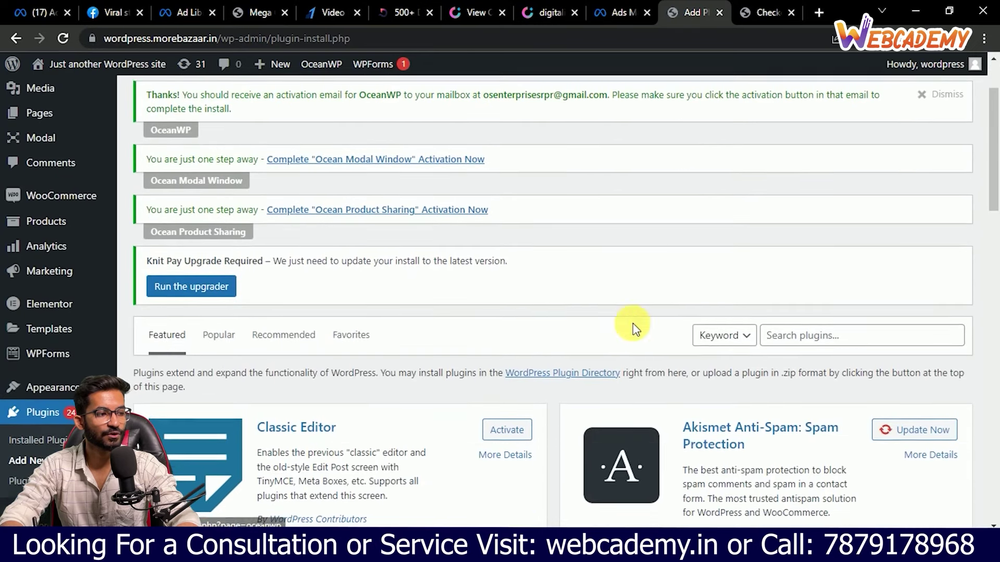
scroll(632, 324, down, 3)
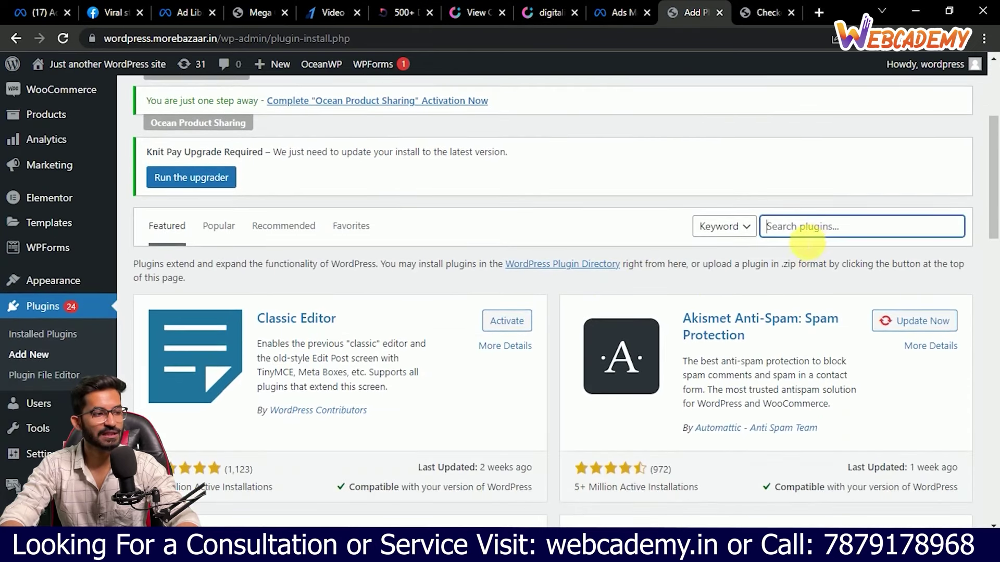
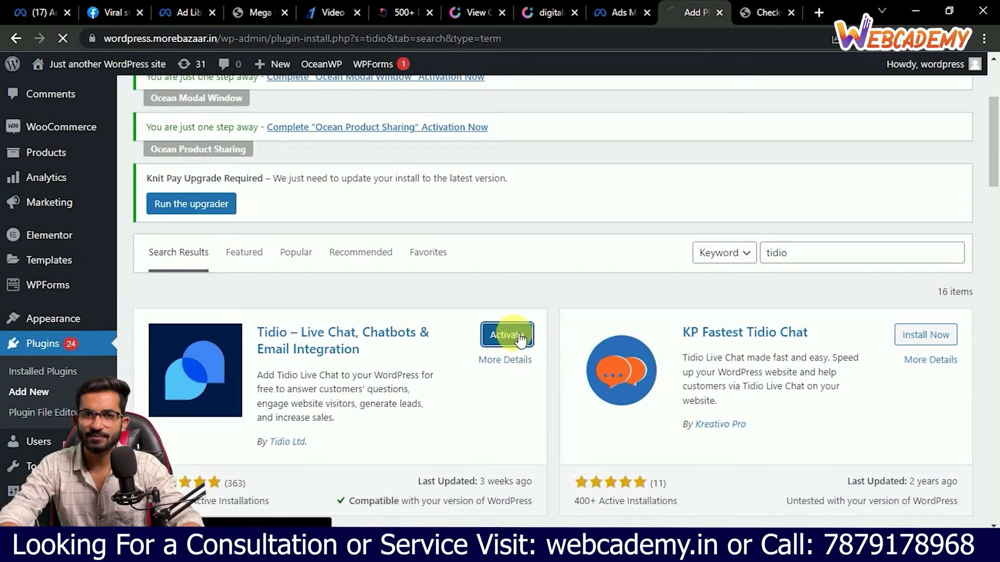
click(533, 336)
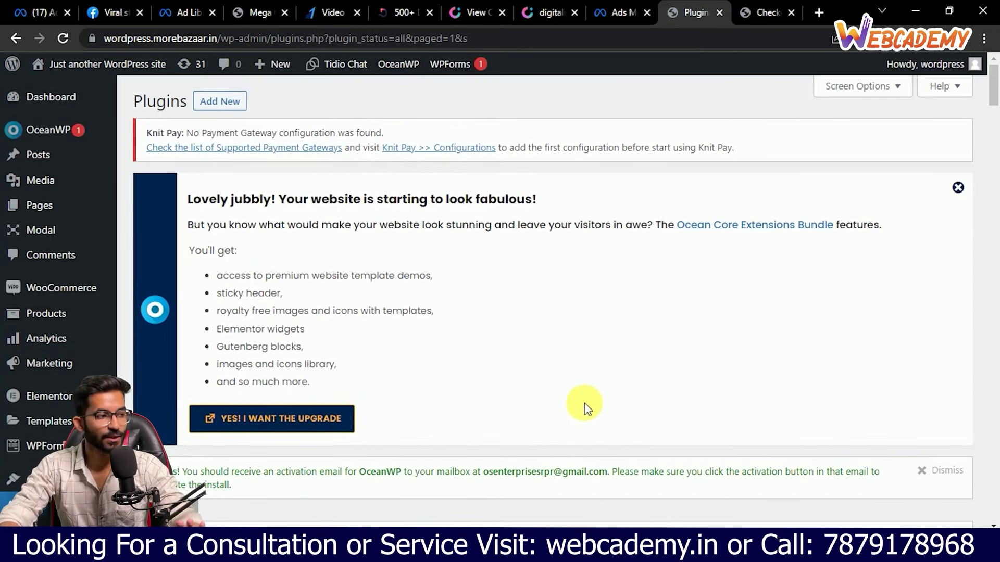
Step: Look over the installed plugins and check the flexible checkout item in the Notepad setup list, returning to WordPress
scroll(584, 402, down, 20)
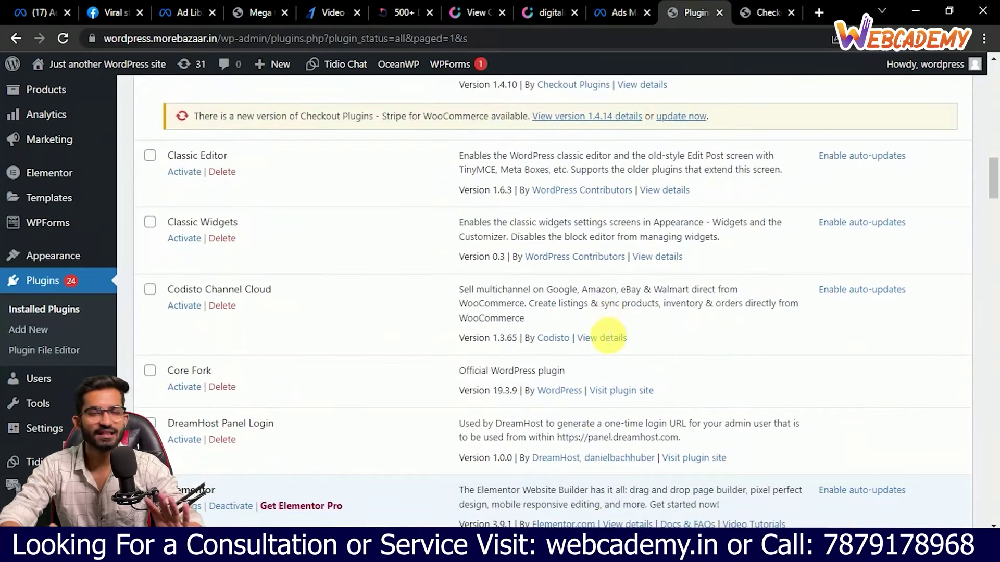
scroll(607, 337, down, 3)
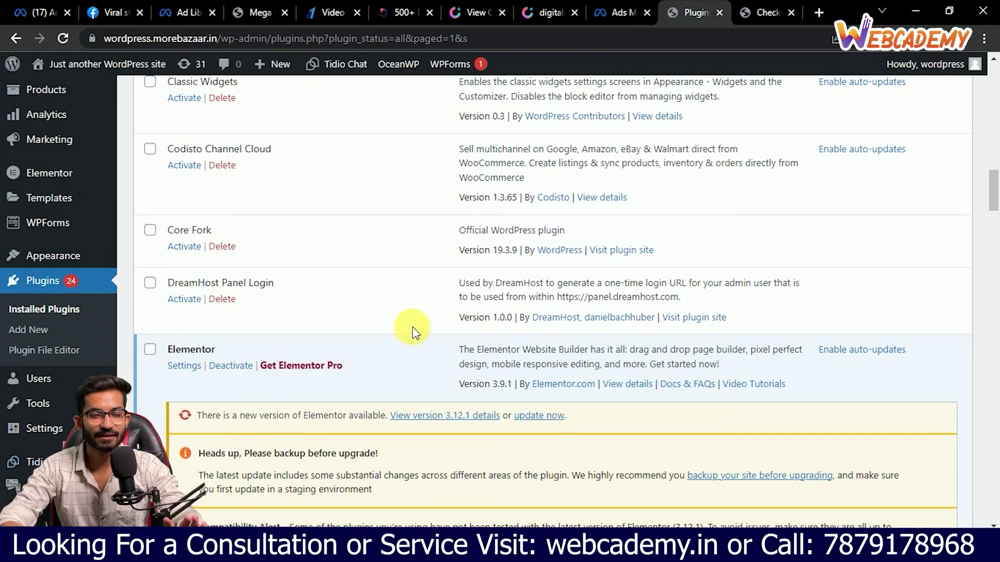
scroll(415, 332, up, 5)
scroll(408, 323, up, 8)
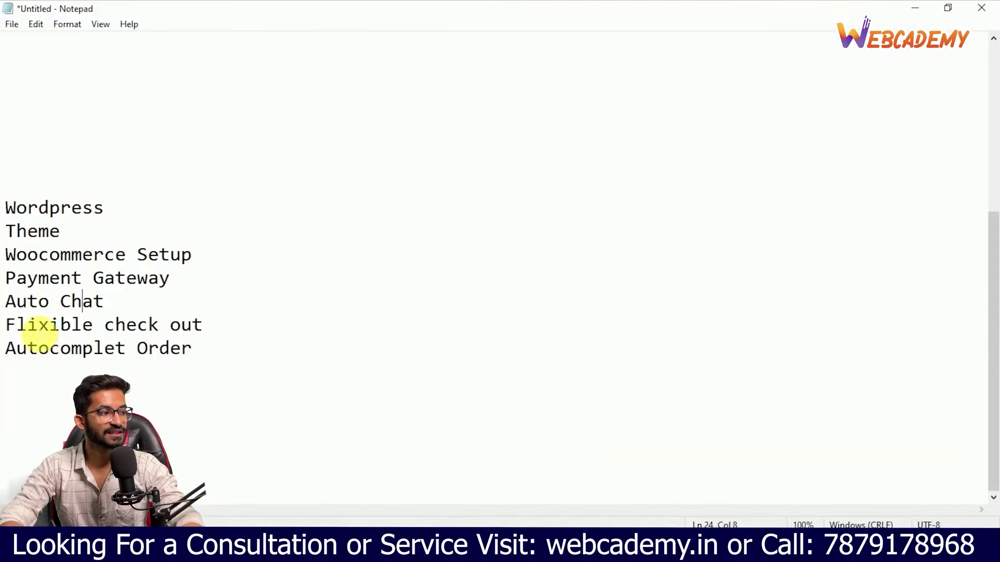
click(161, 324)
key(super+h)
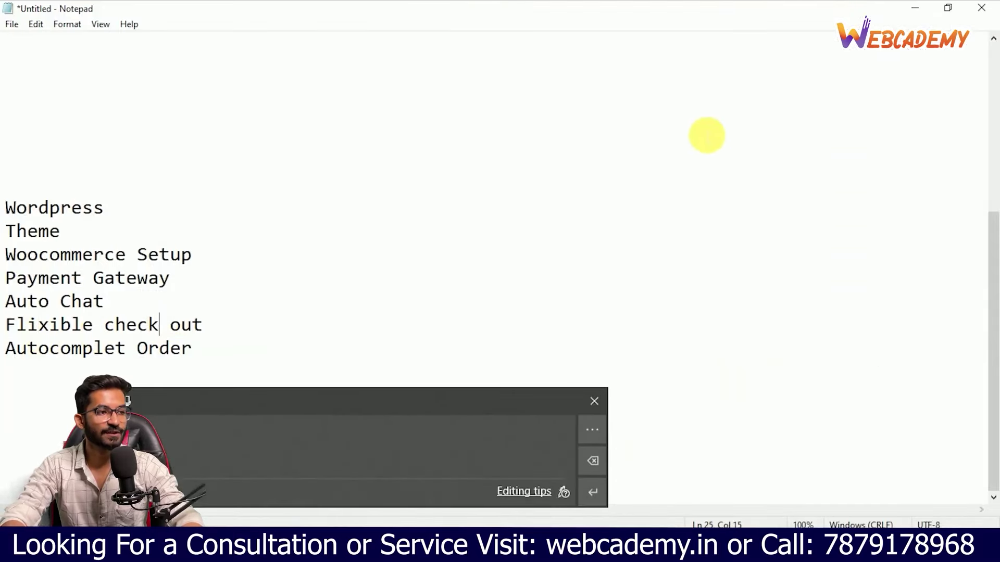
click(918, 15)
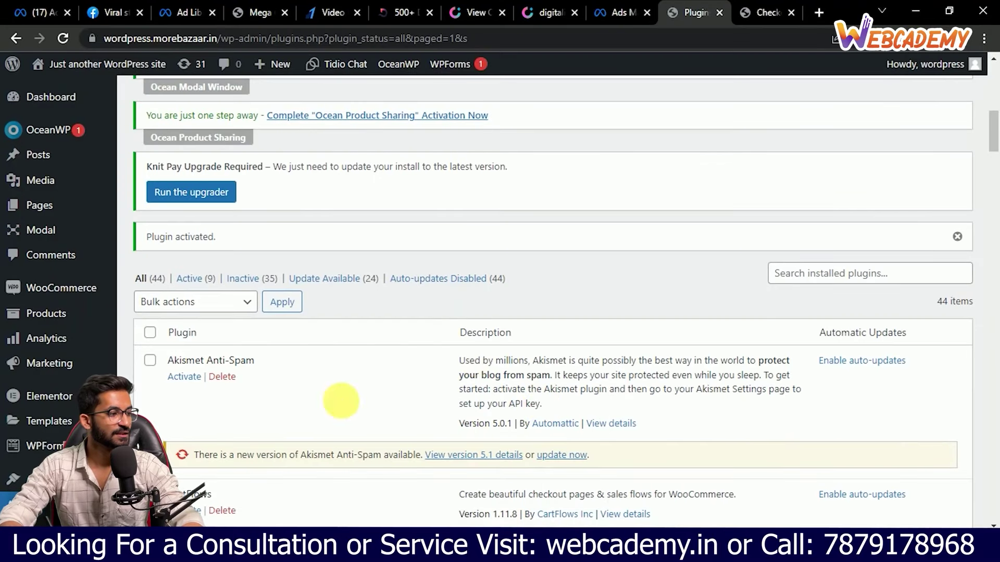
Step: Search the plugin directory for direct checkout, and install and activate Direct Checkout for WooCommerce by QuadLayers
scroll(62, 439, down, 2)
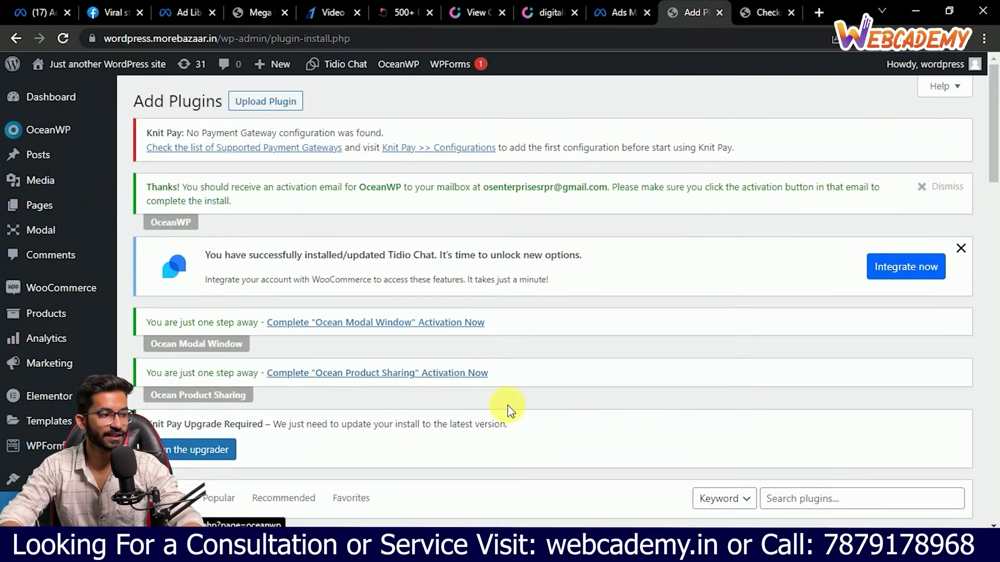
scroll(677, 386, down, 3)
click(776, 360)
text(direct checkout)
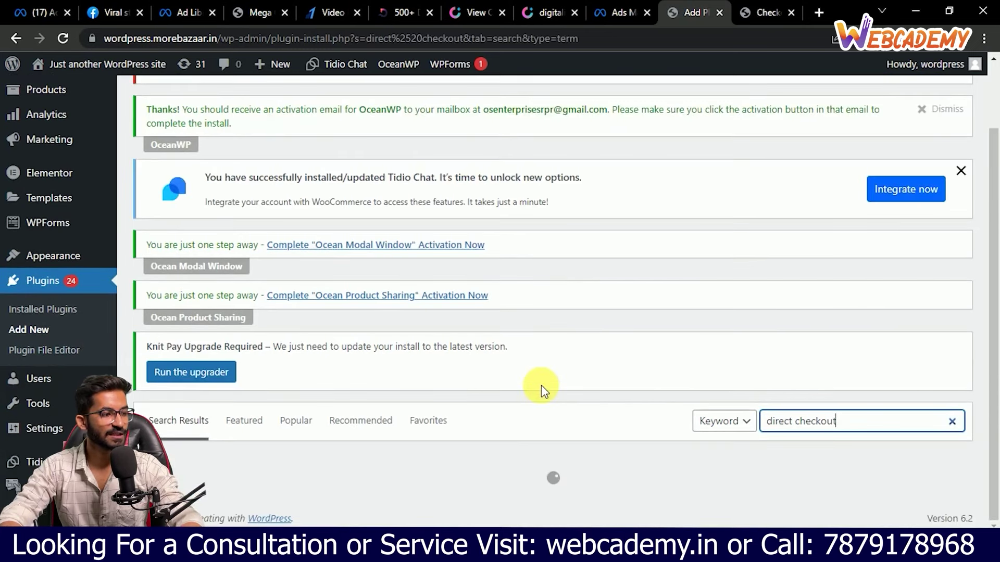
scroll(545, 340, down, 5)
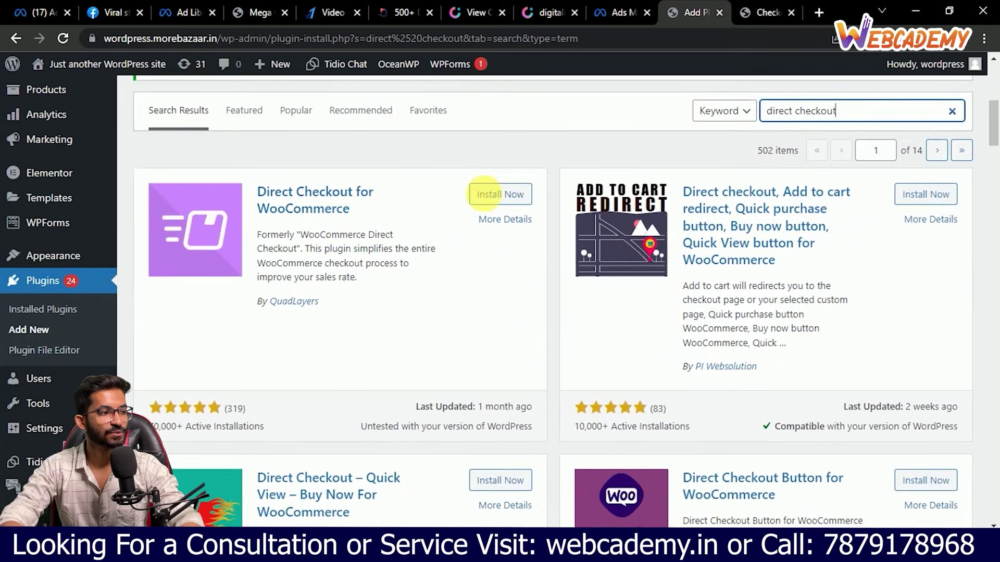
click(485, 196)
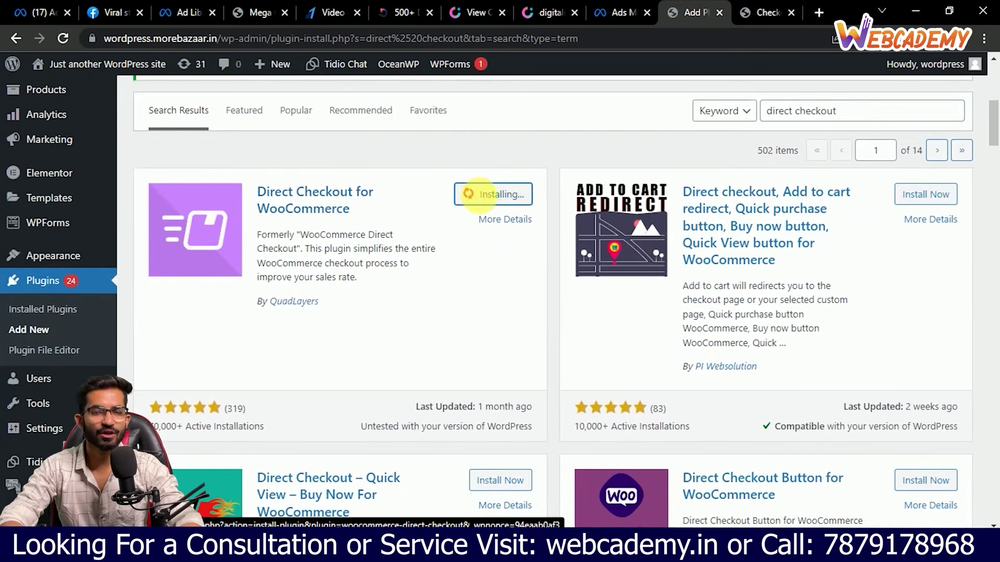
click(492, 196)
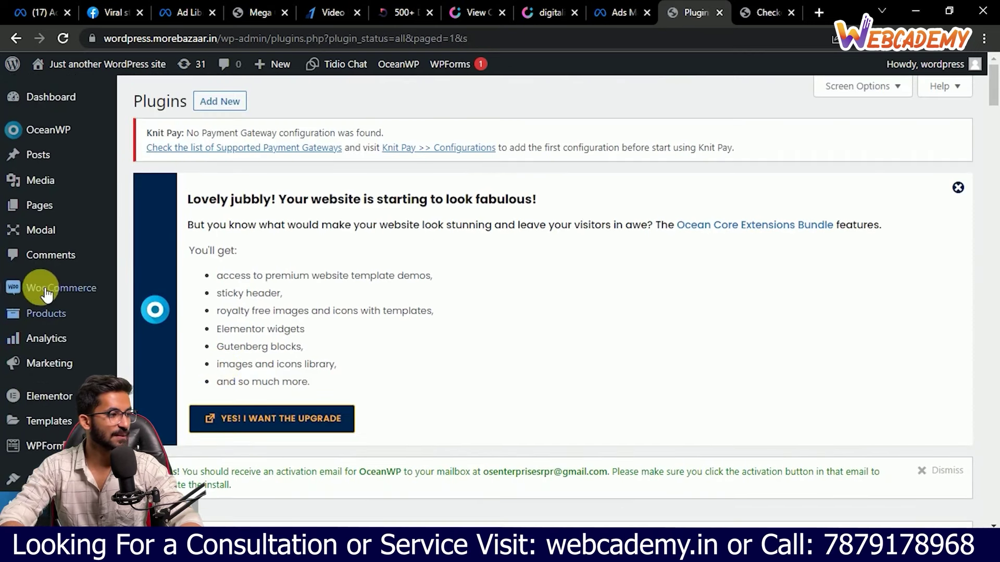
Step: Open the Direct Checkout settings of WooCommerce and go to the general cart options
mouse_move(40, 286)
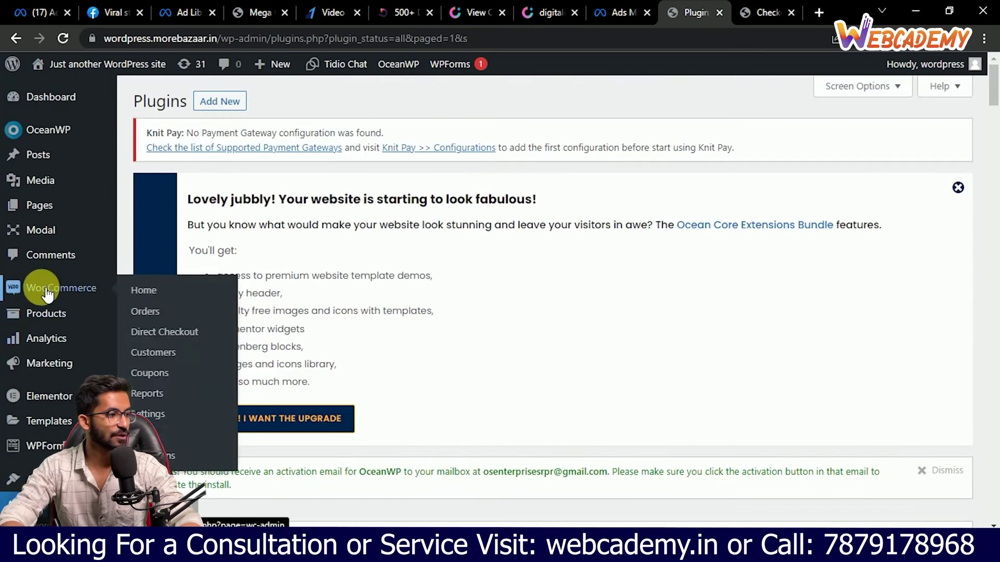
click(173, 341)
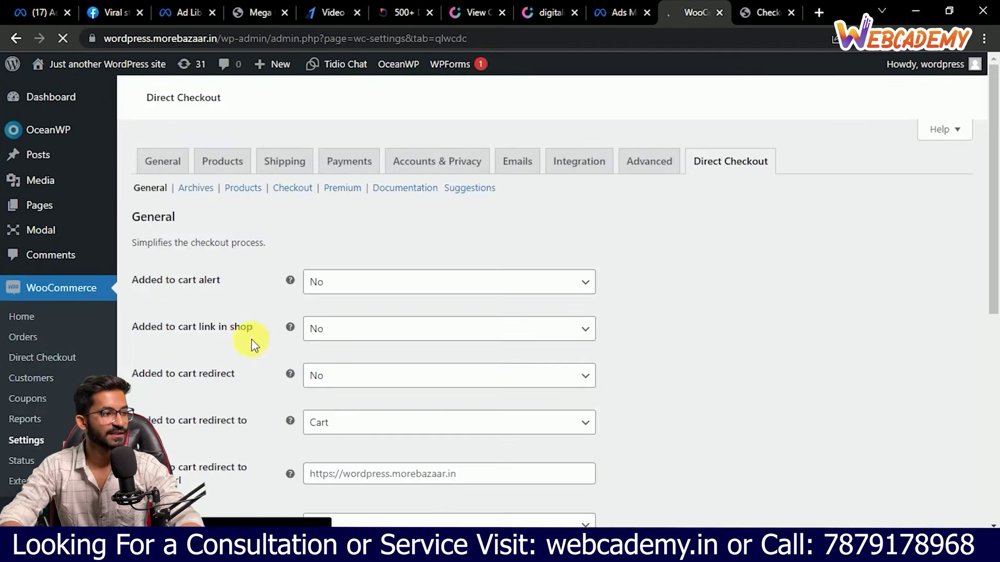
scroll(278, 390, down, 5)
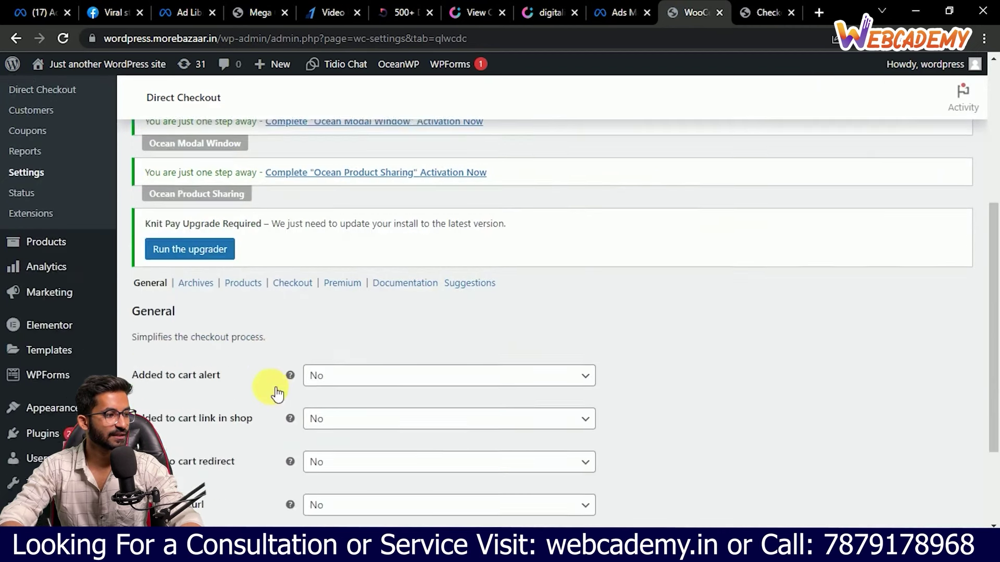
Step: Open the Checkout section of the Direct Checkout settings and take Phone out of the fields to remove from checkout
scroll(249, 280, up, 1)
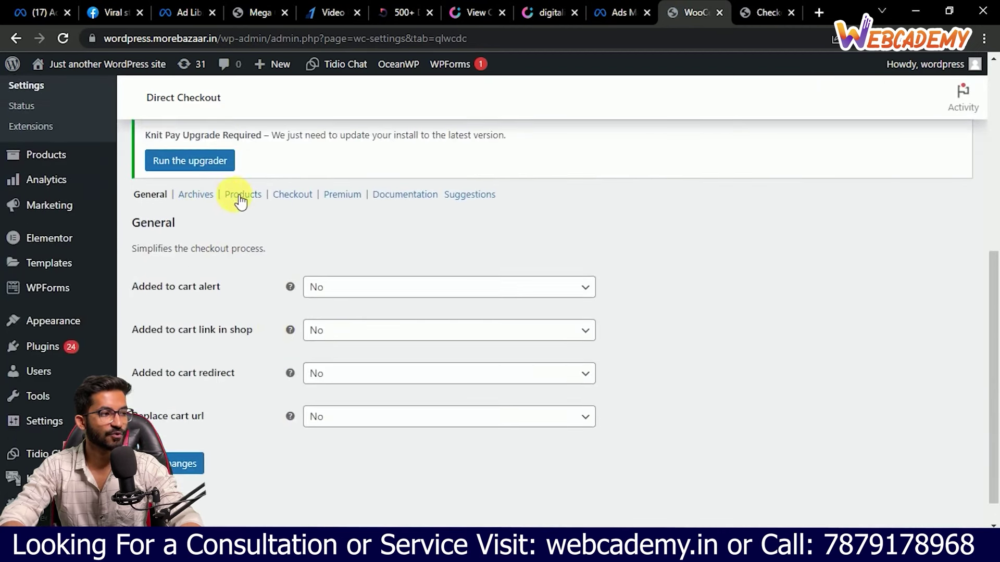
click(287, 200)
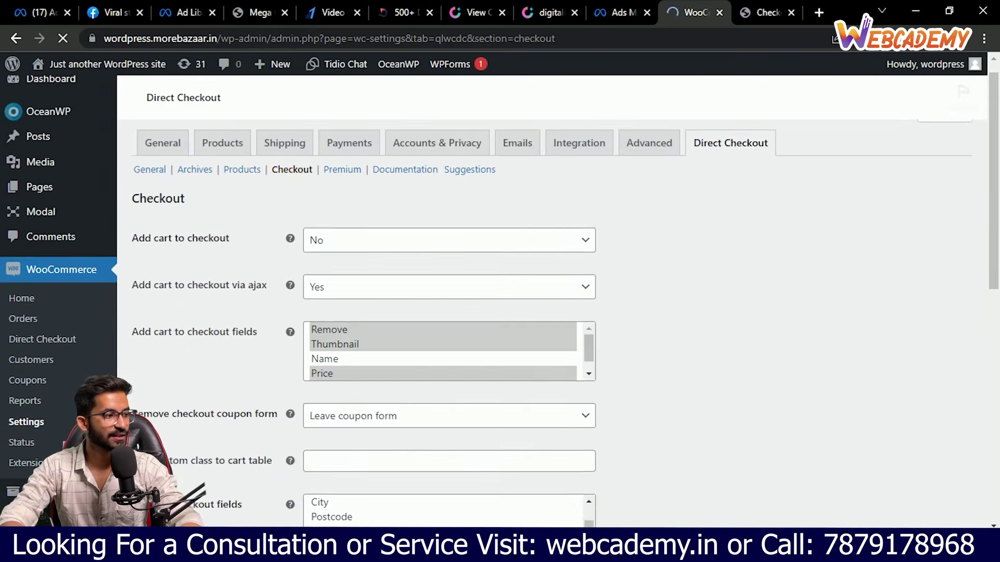
scroll(252, 360, down, 10)
scroll(256, 339, up, 5)
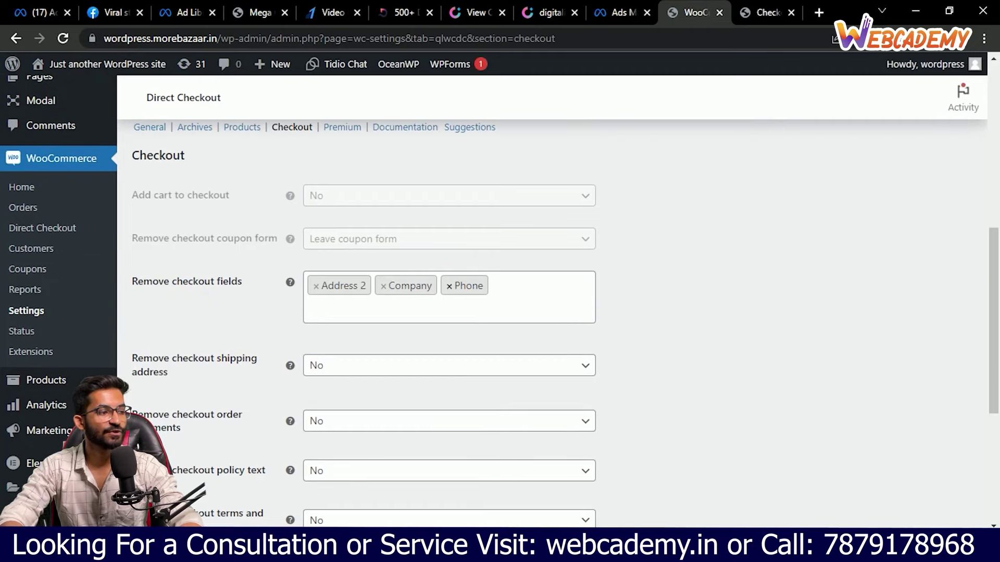
click(448, 286)
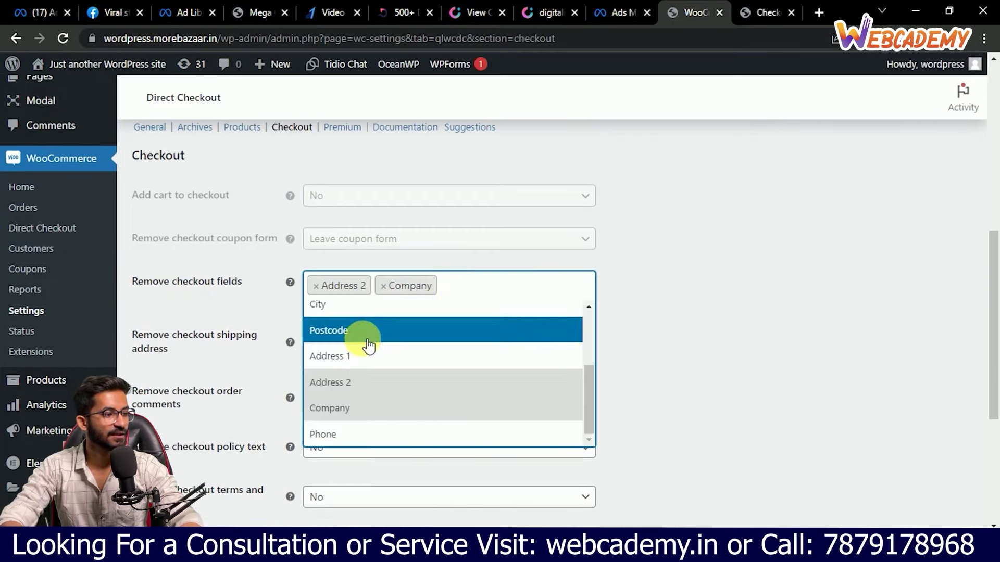
Step: Add Postcode, City and Last Name to the fields removed from checkout
click(425, 327)
click(426, 314)
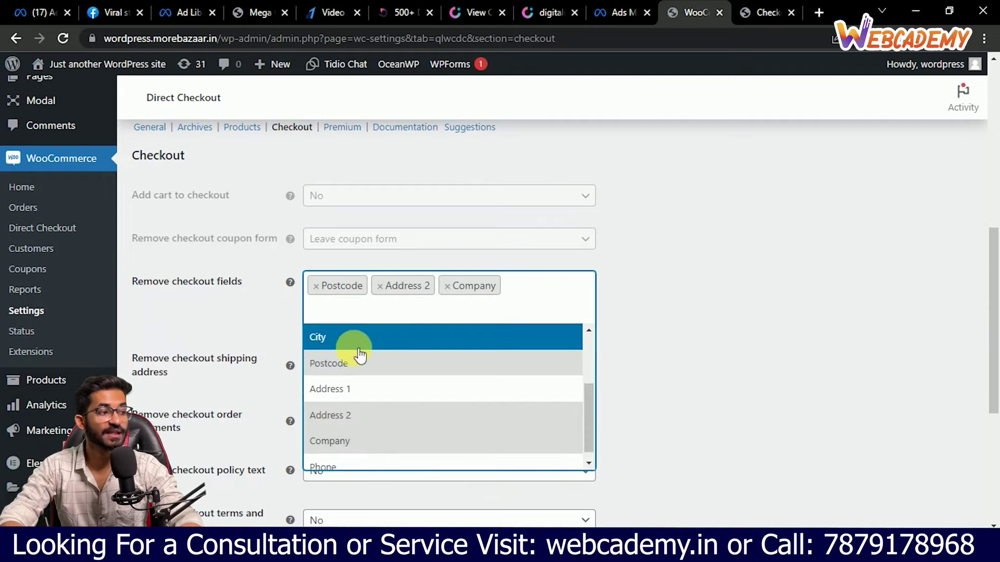
click(363, 343)
click(360, 313)
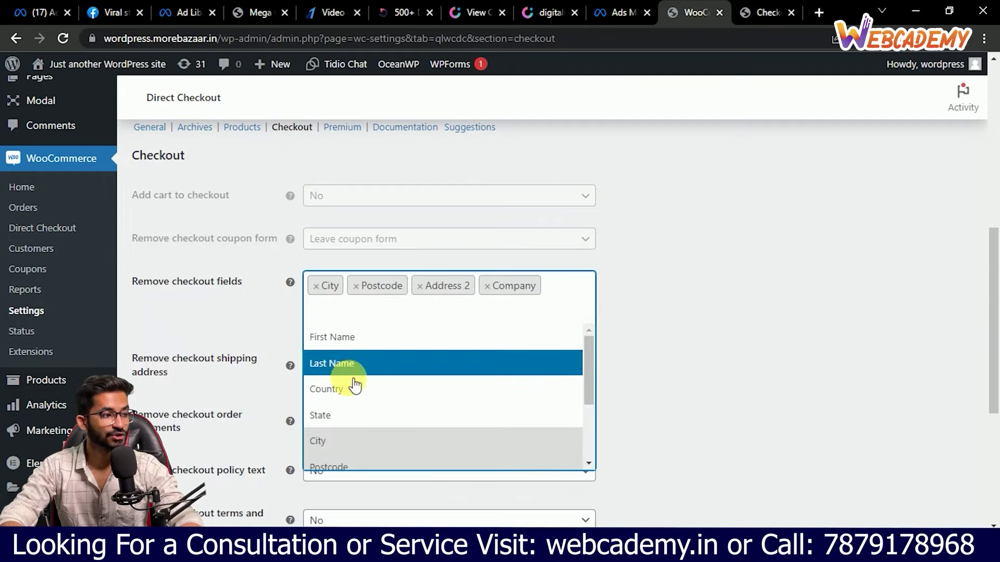
click(355, 373)
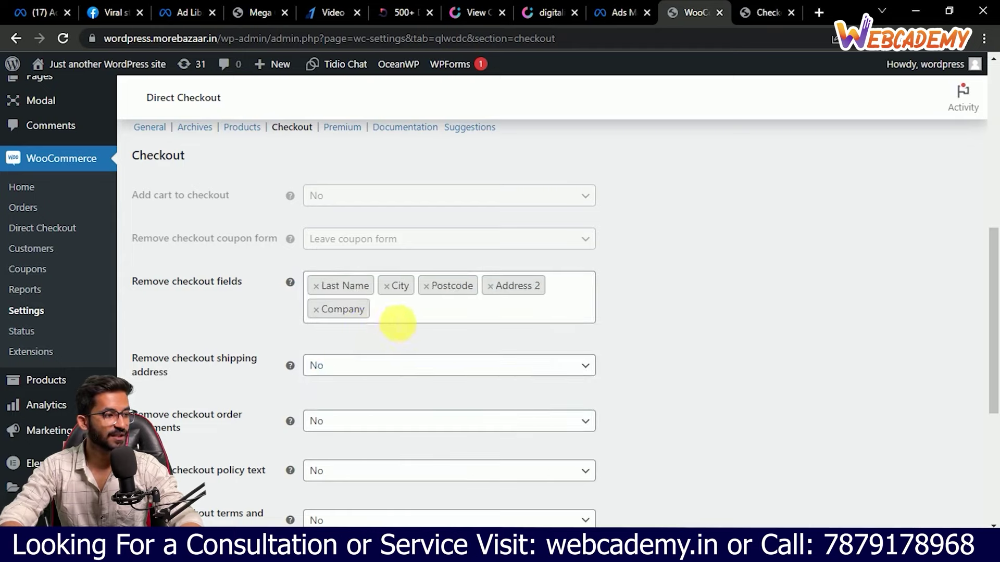
Step: Add Country, State and Address 1 to the fields removed from checkout, closing the on-screen keyboard
click(398, 322)
click(370, 391)
click(420, 318)
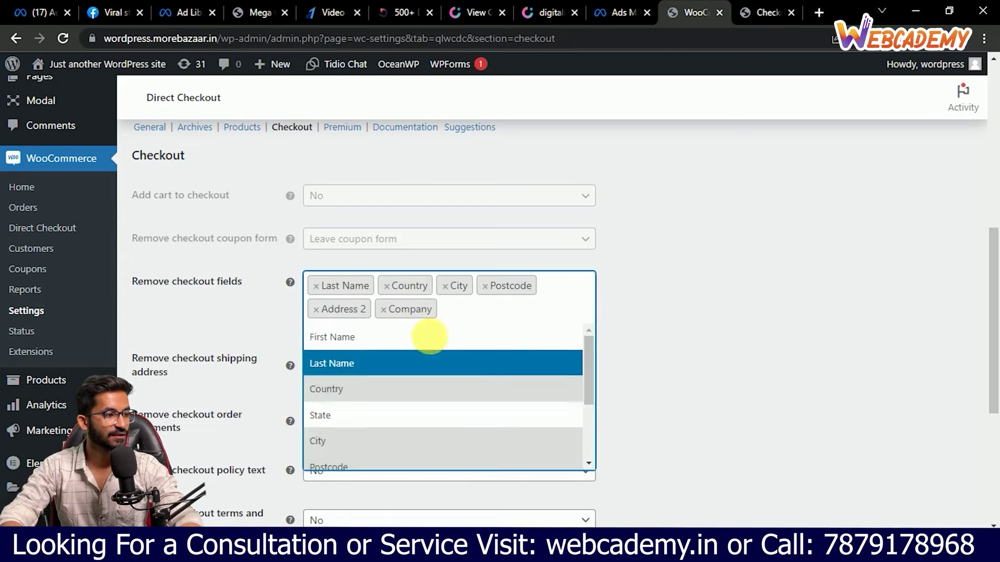
click(384, 415)
click(471, 317)
scroll(437, 369, down, 1)
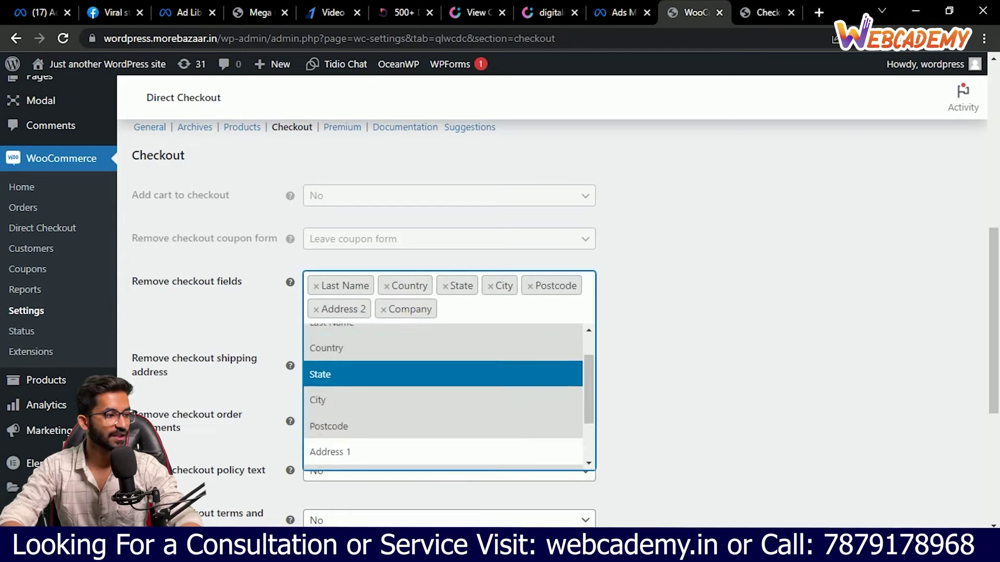
scroll(437, 369, down, 3)
click(427, 344)
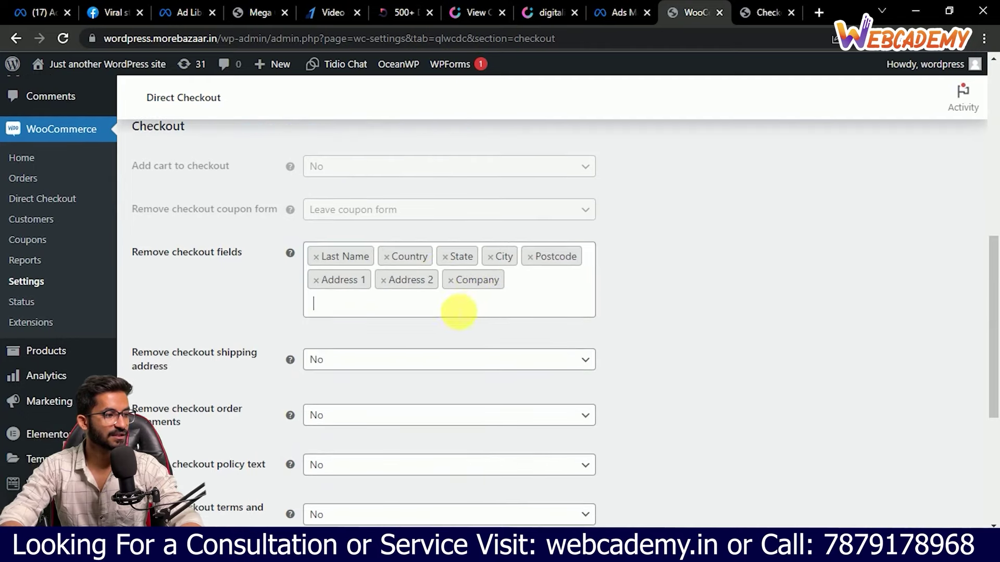
click(458, 312)
scroll(409, 380, down, 2)
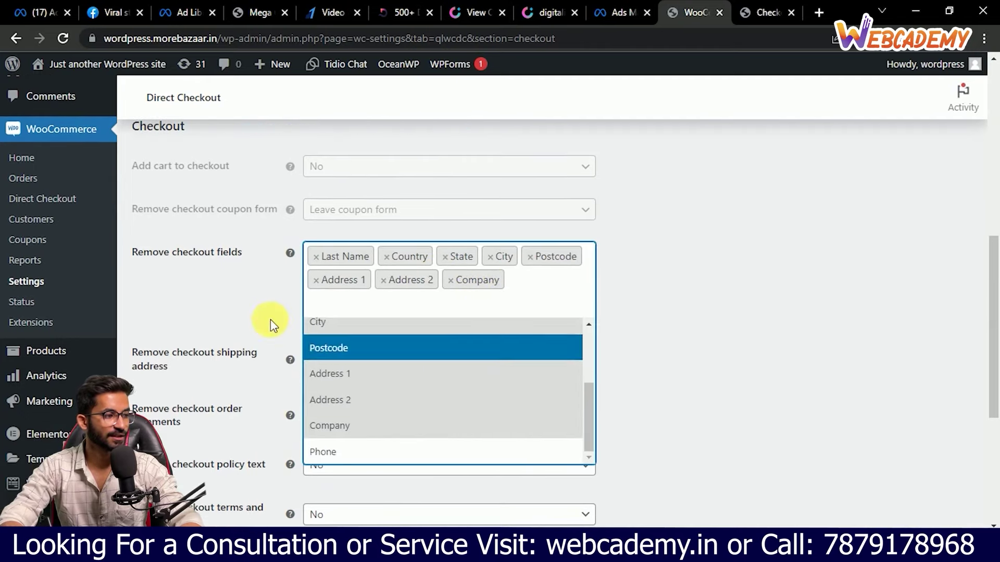
click(413, 312)
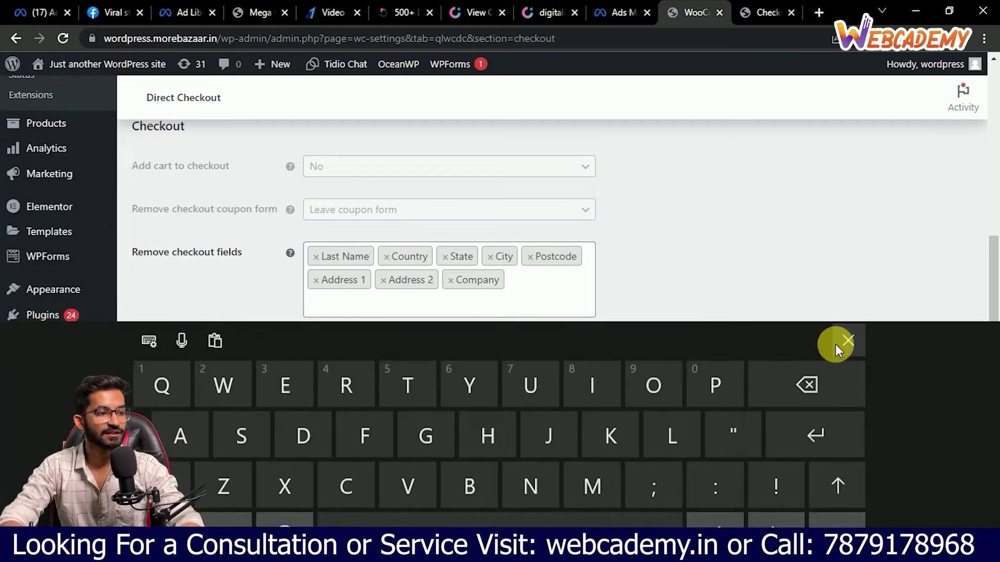
click(835, 344)
Step: Set the removal of checkout terms and conditions to Yes and save the Direct Checkout changes
scroll(603, 323, down, 1)
scroll(588, 333, up, 1)
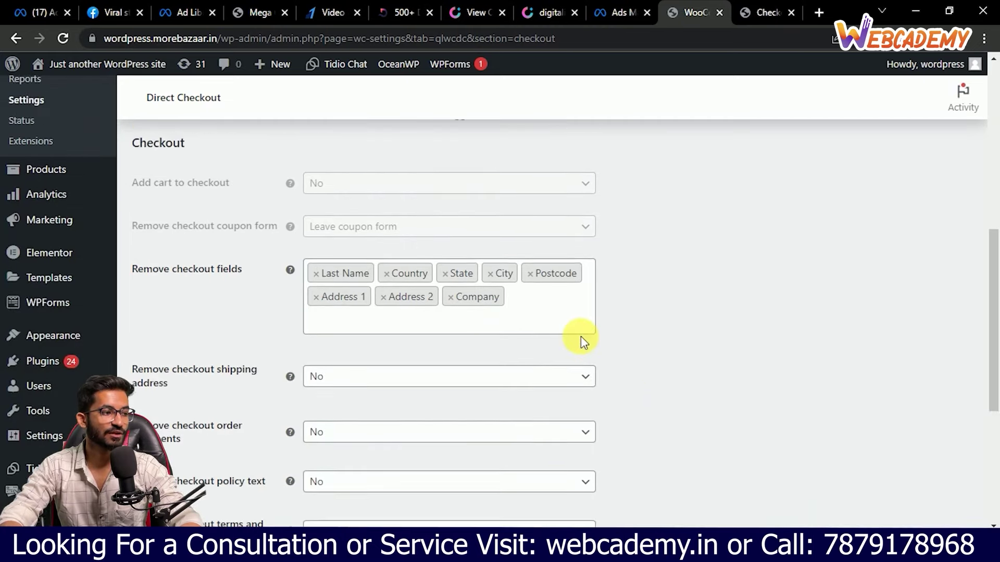
scroll(584, 341, down, 5)
scroll(625, 323, up, 1)
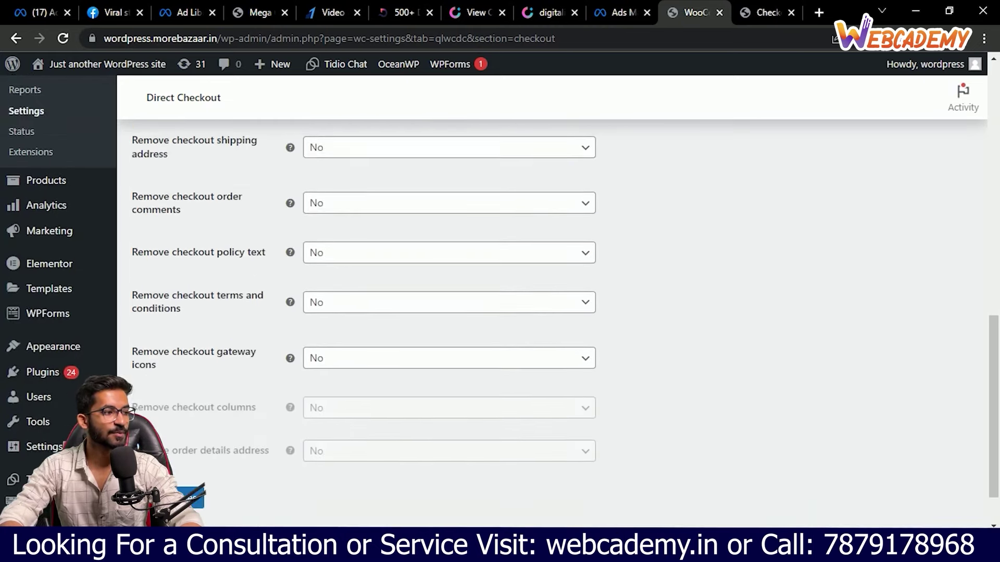
scroll(229, 250, up, 1)
scroll(224, 333, down, 1)
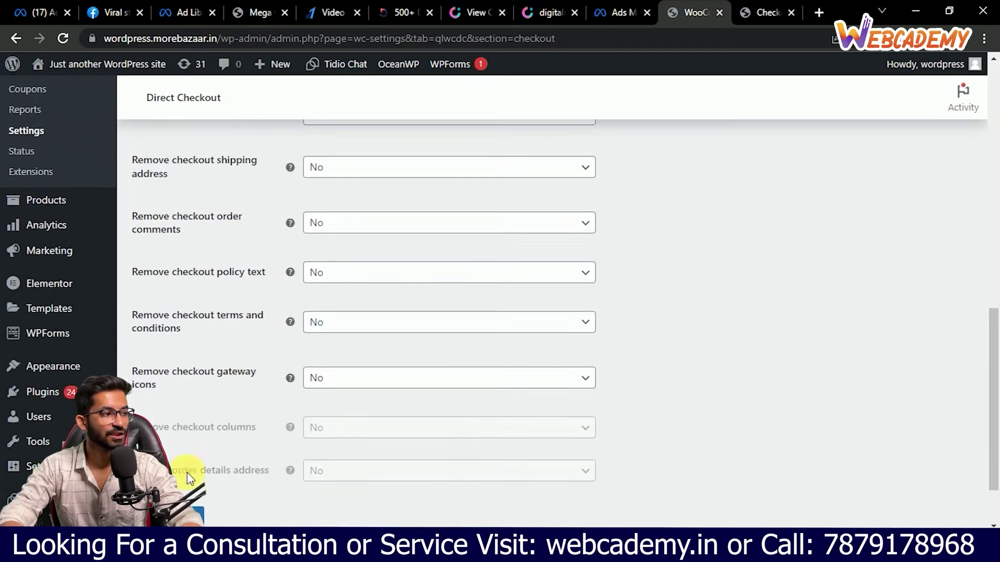
scroll(214, 427, down, 1)
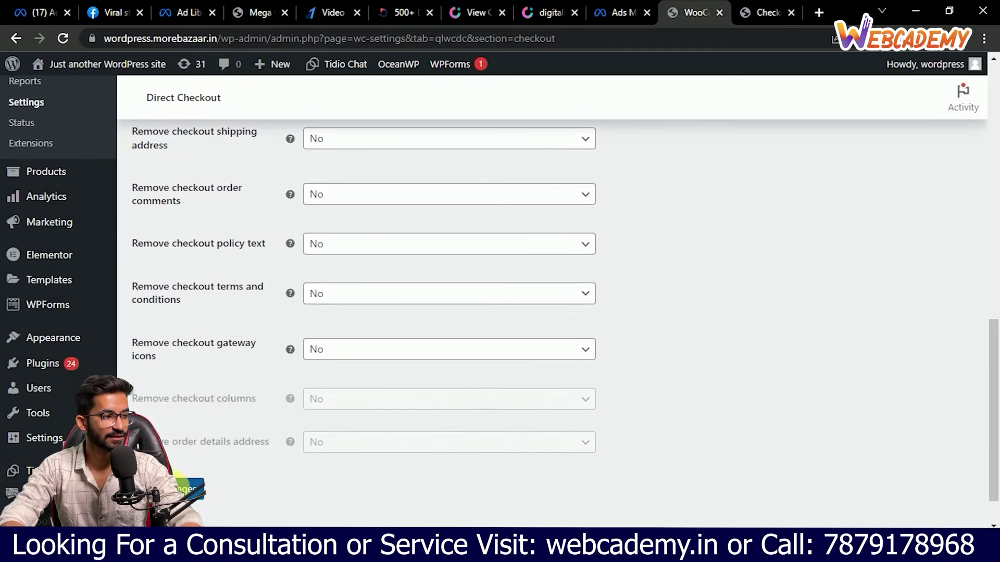
click(336, 301)
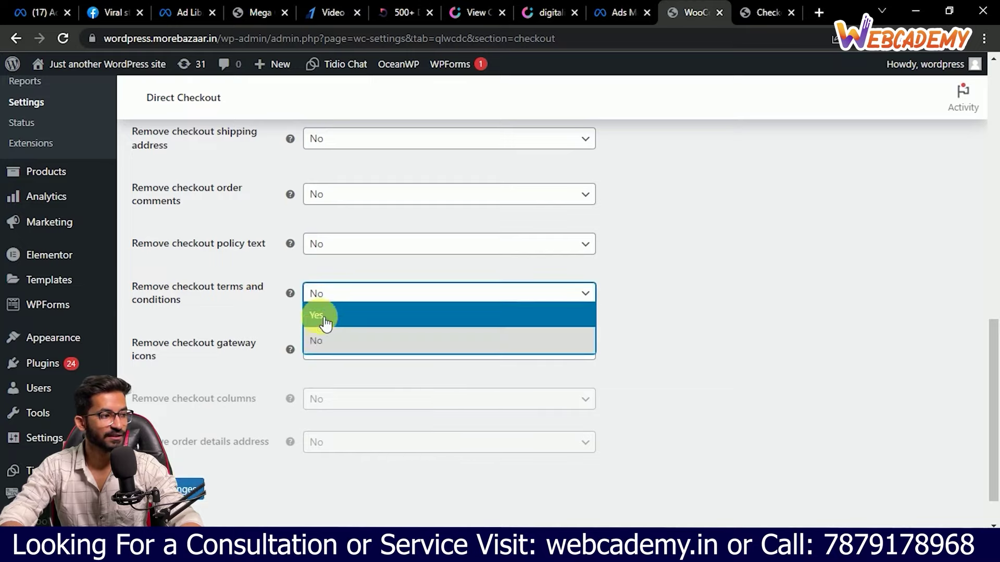
click(333, 315)
scroll(307, 269, up, 1)
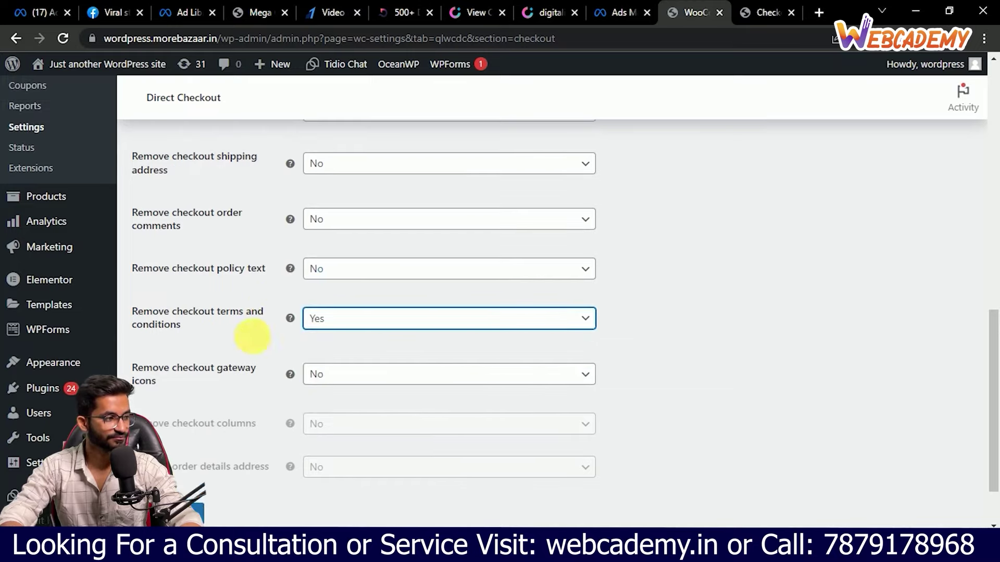
scroll(251, 337, down, 1)
click(196, 497)
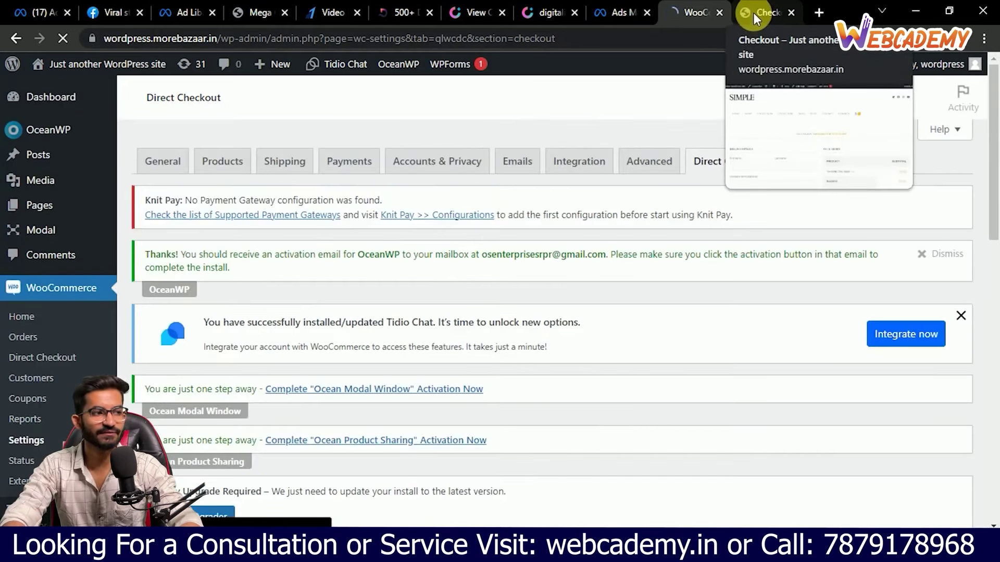
Step: Switch to the store's checkout page and examine its billing fields, order notes and payment section
click(753, 14)
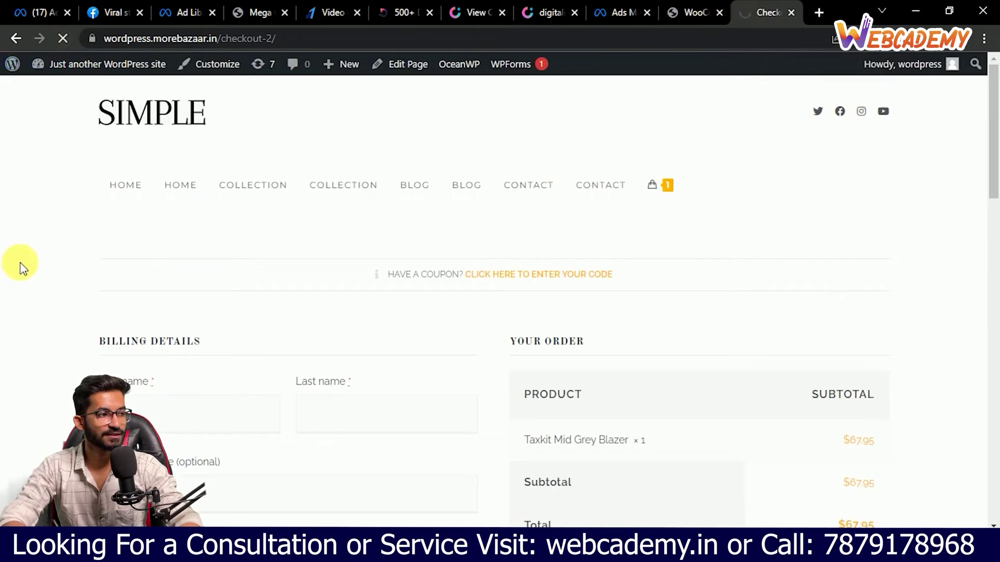
scroll(52, 322, down, 10)
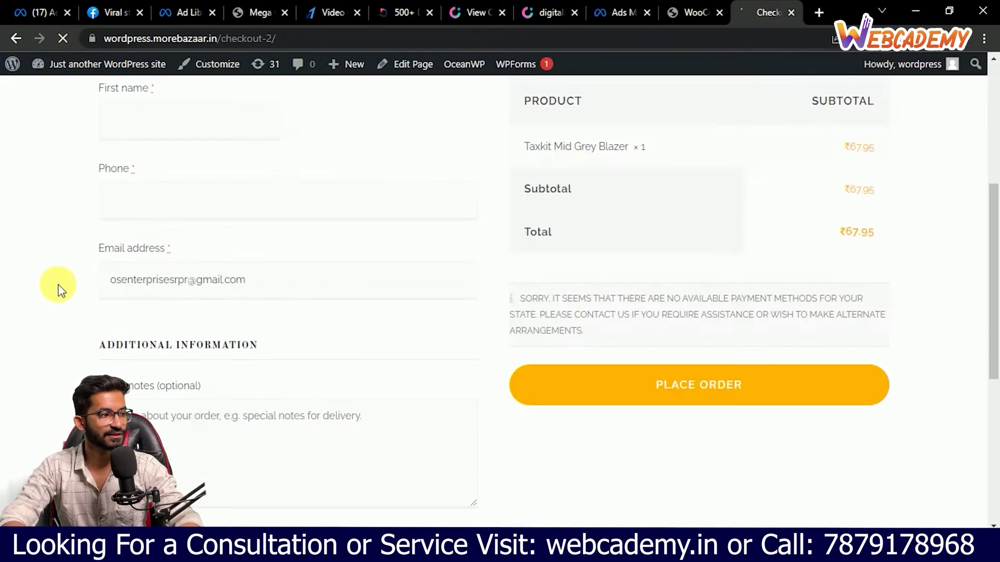
scroll(89, 223, up, 7)
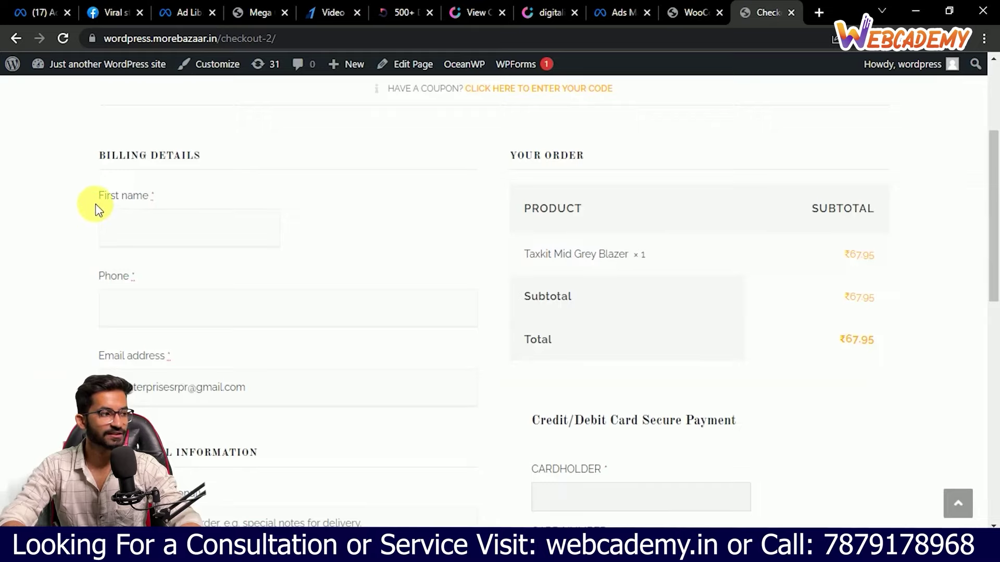
scroll(186, 313, down, 2)
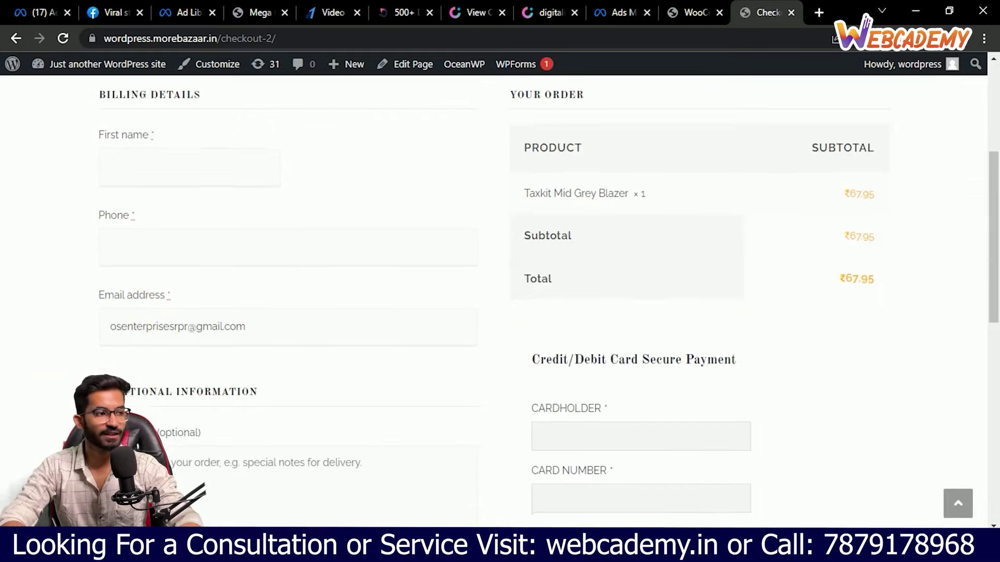
scroll(364, 313, down, 2)
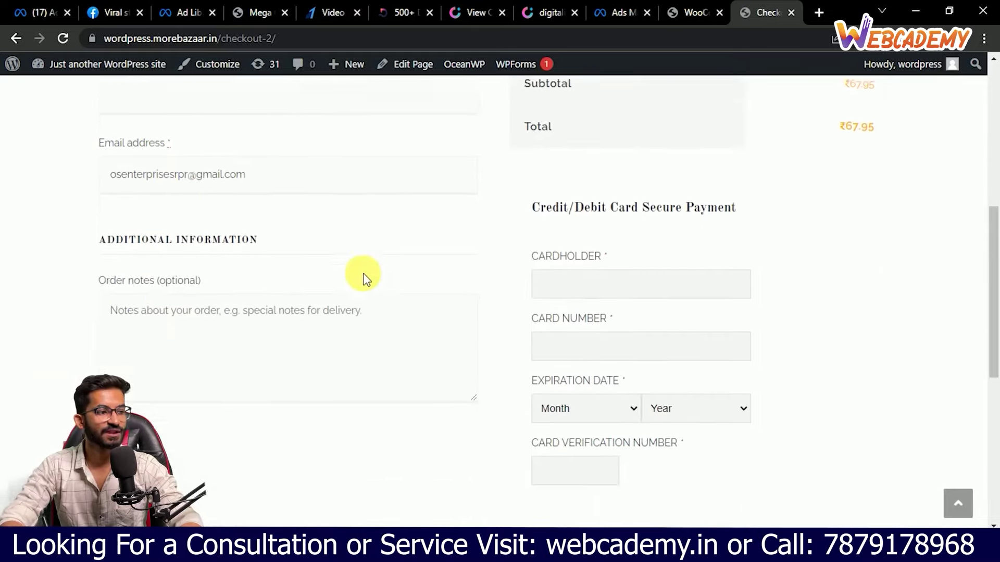
scroll(312, 328, up, 6)
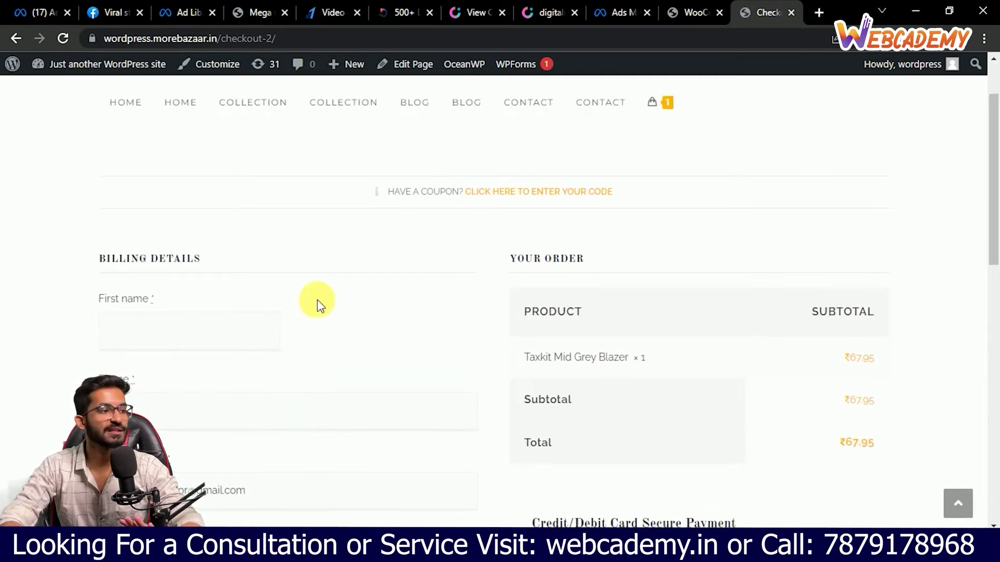
scroll(186, 303, down, 1)
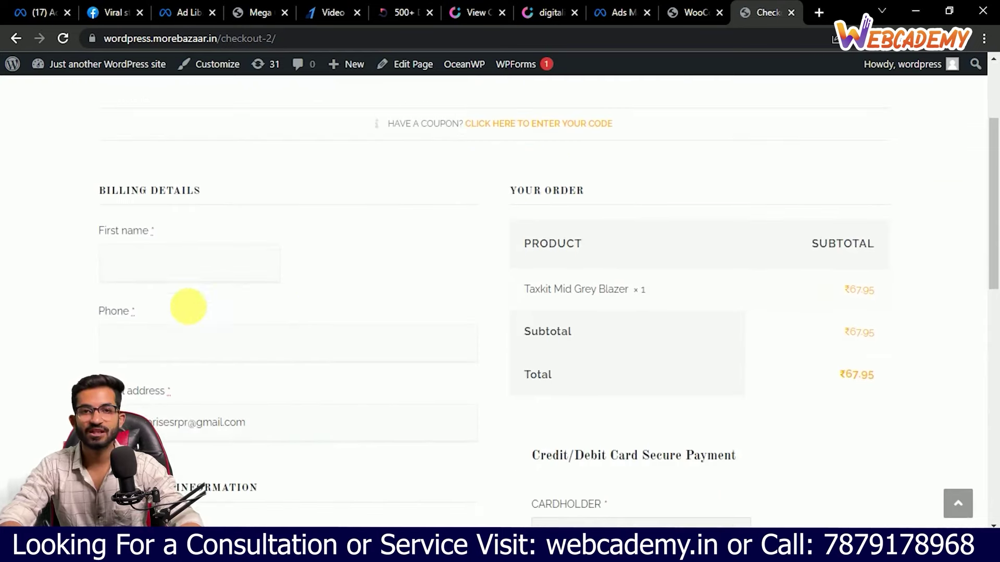
scroll(222, 365, down, 1)
scroll(255, 406, down, 5)
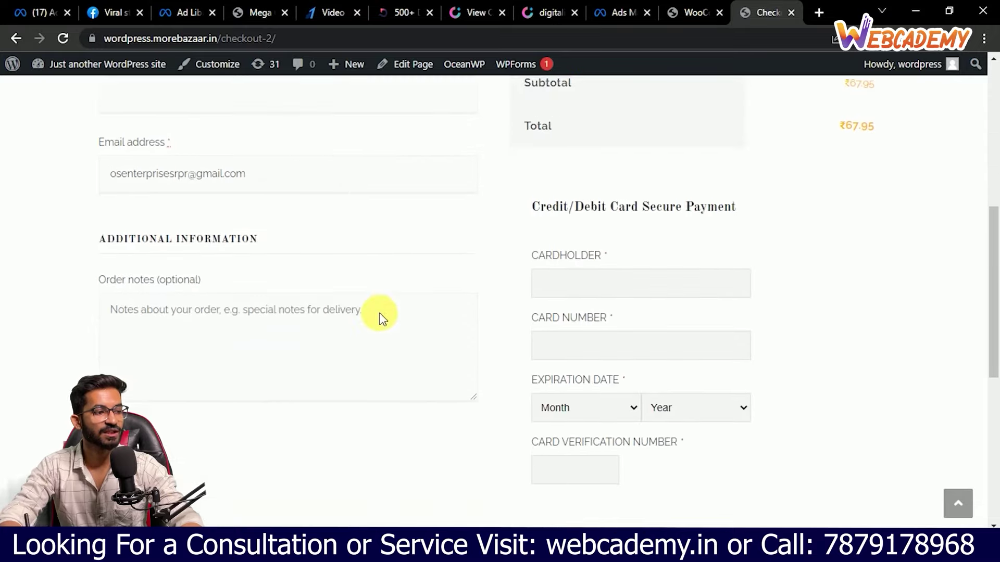
scroll(442, 324, up, 9)
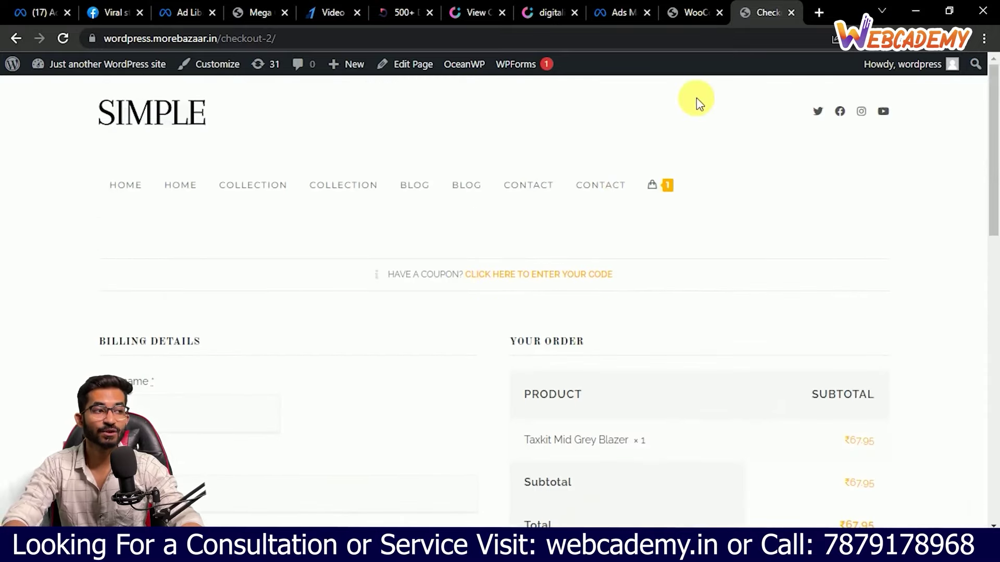
Step: Check the autocomplete order item in the Notepad setup list, returning to the WordPress admin
click(682, 8)
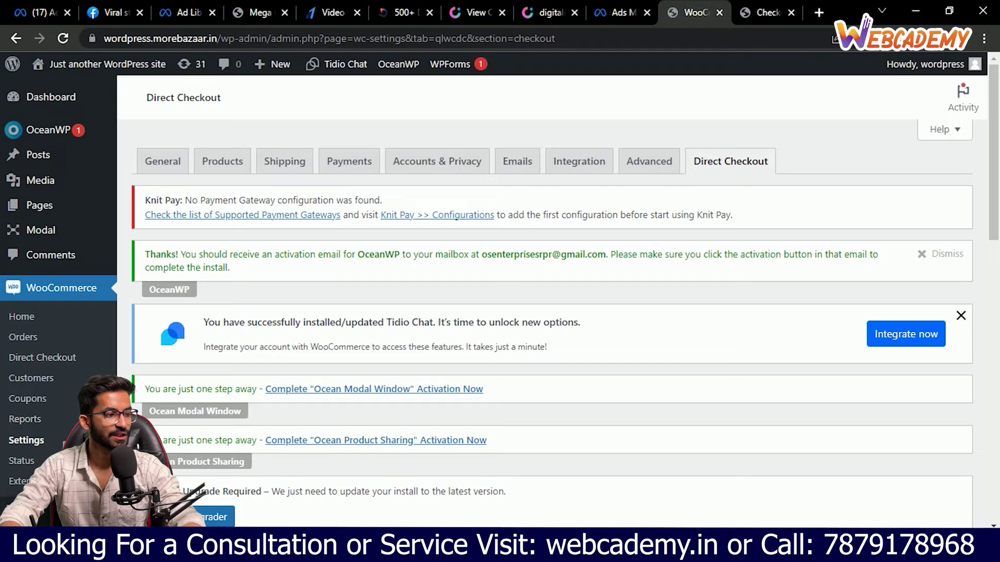
key(alt+Tab)
key(super+h)
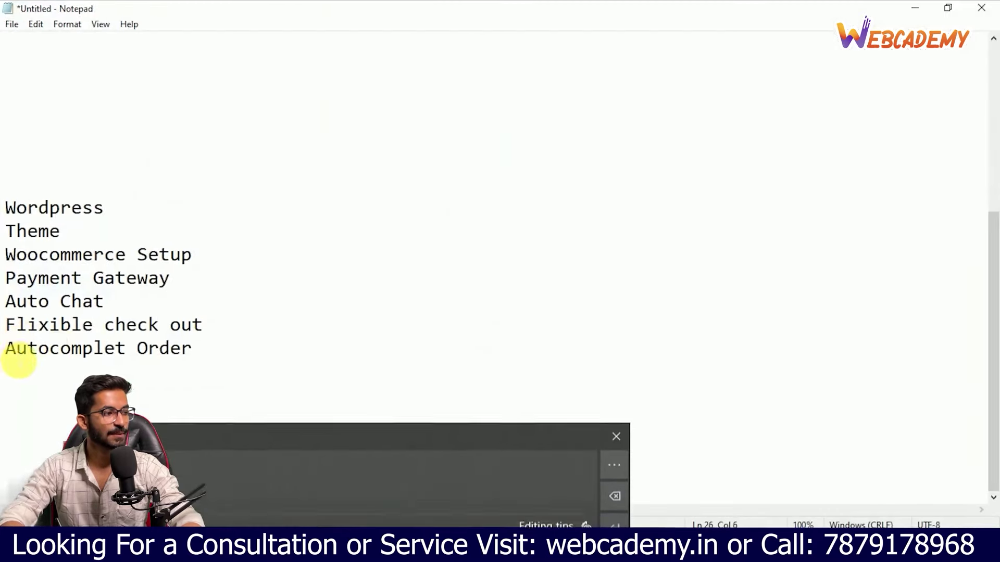
click(203, 348)
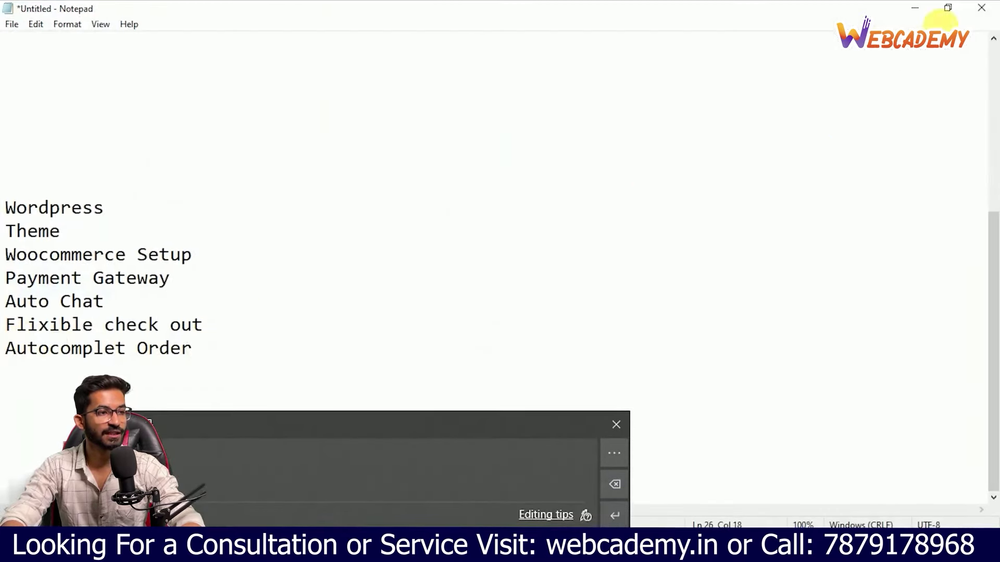
click(917, 8)
Step: Open the WooCommerce orders list
scroll(49, 326, down, 5)
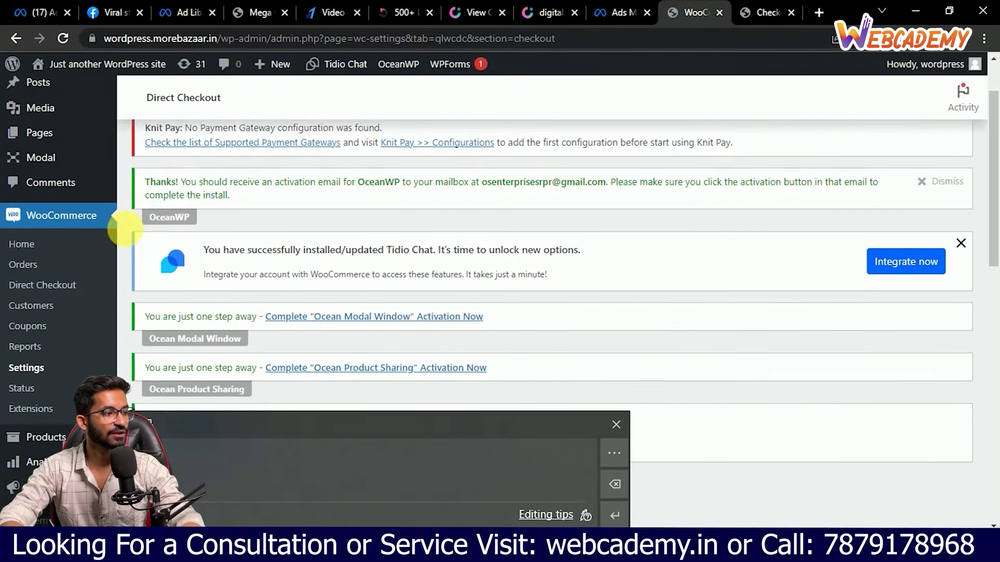
mouse_move(49, 297)
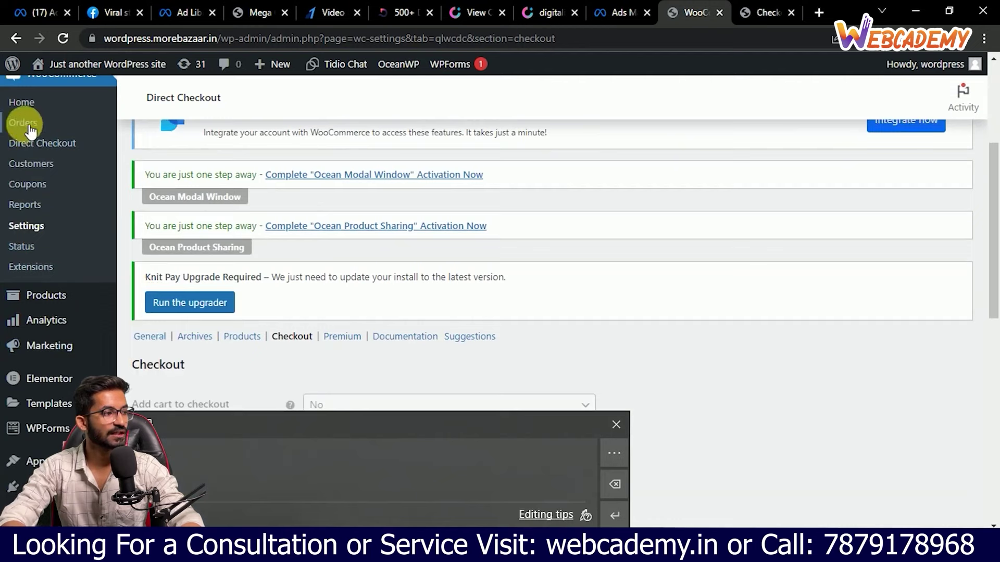
scroll(22, 156, up, 1)
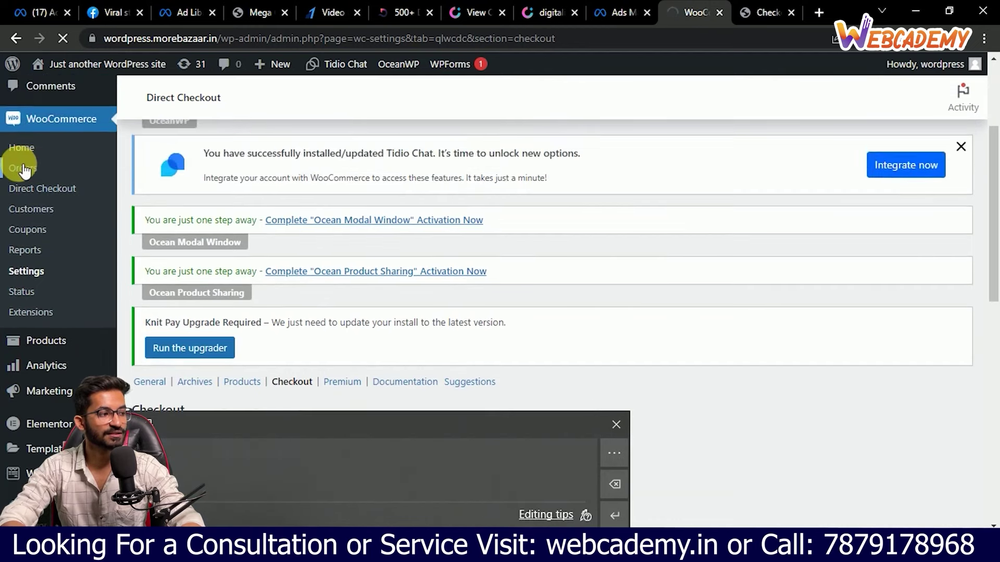
click(21, 168)
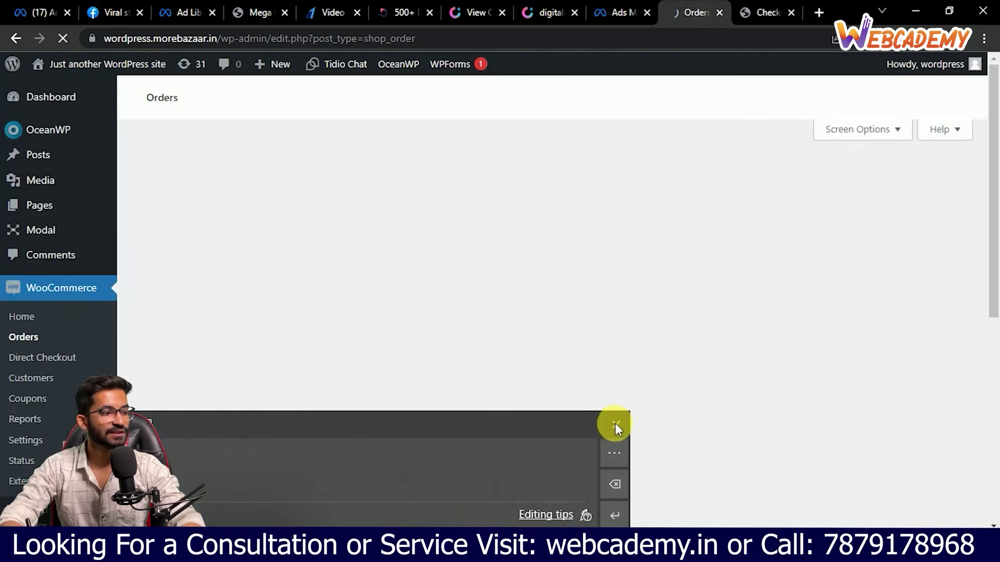
Step: Close the handwriting input panel and examine the status of each order in the WooCommerce orders list
click(614, 424)
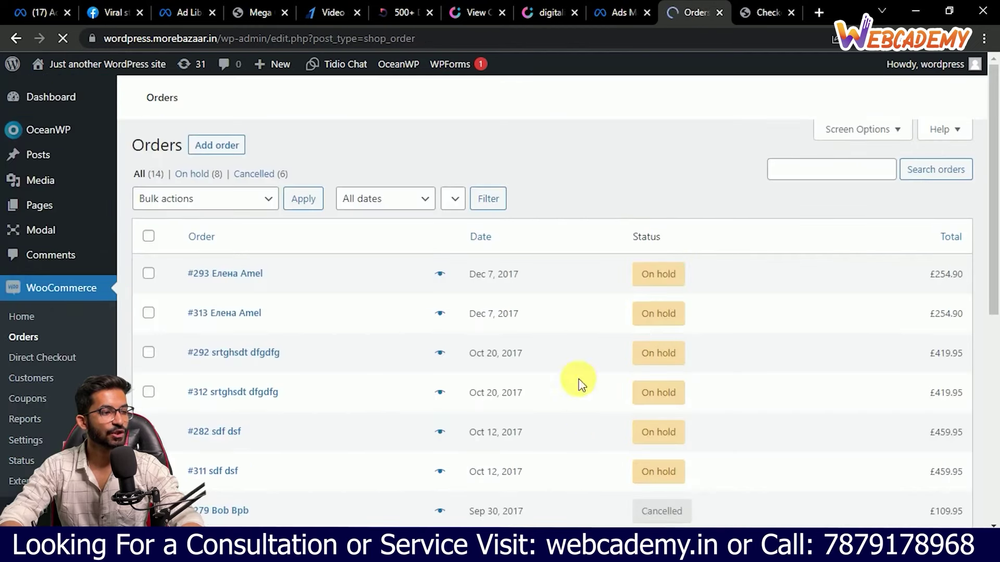
scroll(670, 258, down, 2)
scroll(645, 245, down, 9)
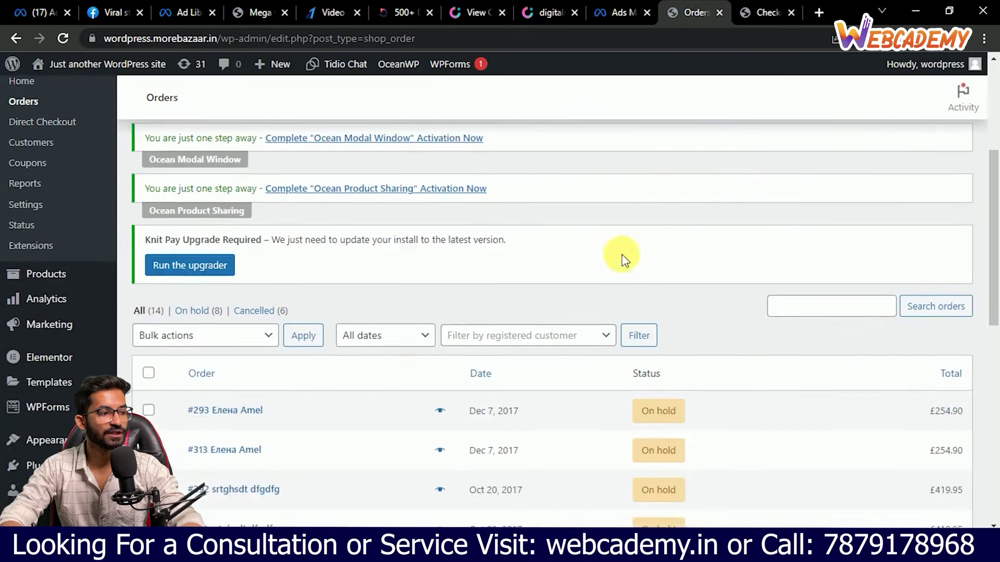
scroll(458, 299, up, 1)
scroll(591, 429, down, 1)
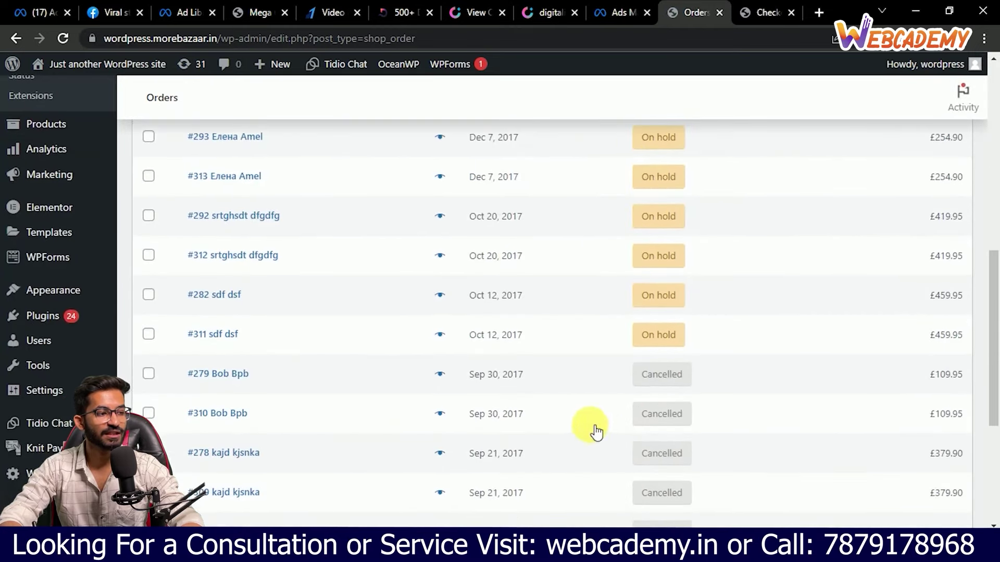
scroll(557, 370, up, 2)
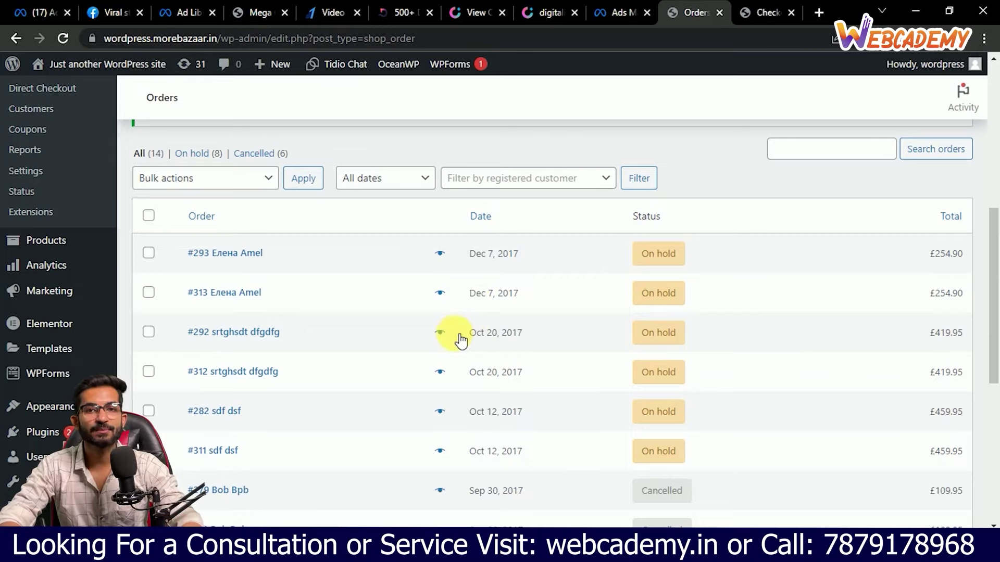
scroll(343, 307, up, 1)
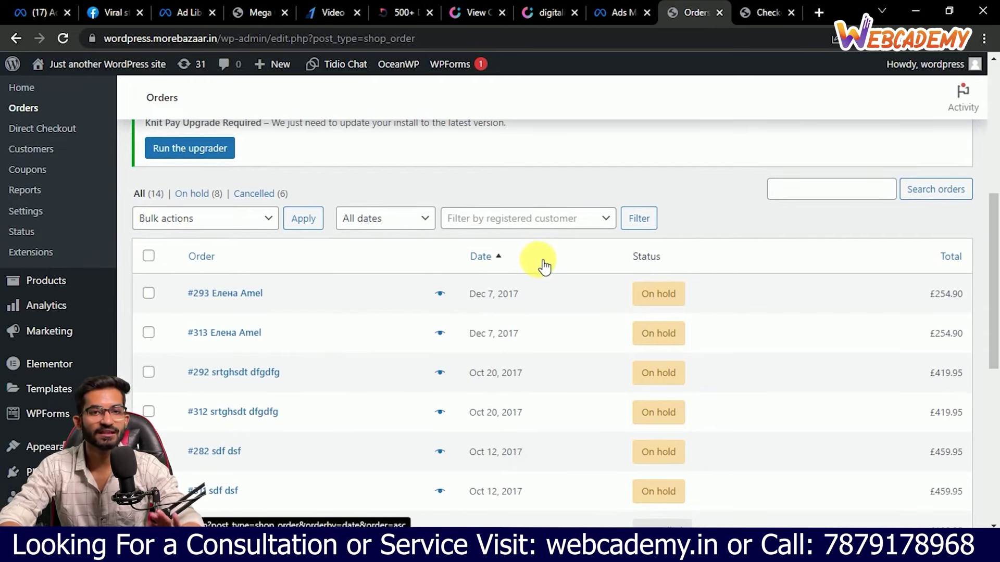
scroll(47, 411, down, 1)
Step: Go to the page for adding plugins and search for "autocomplete order"
mouse_move(52, 430)
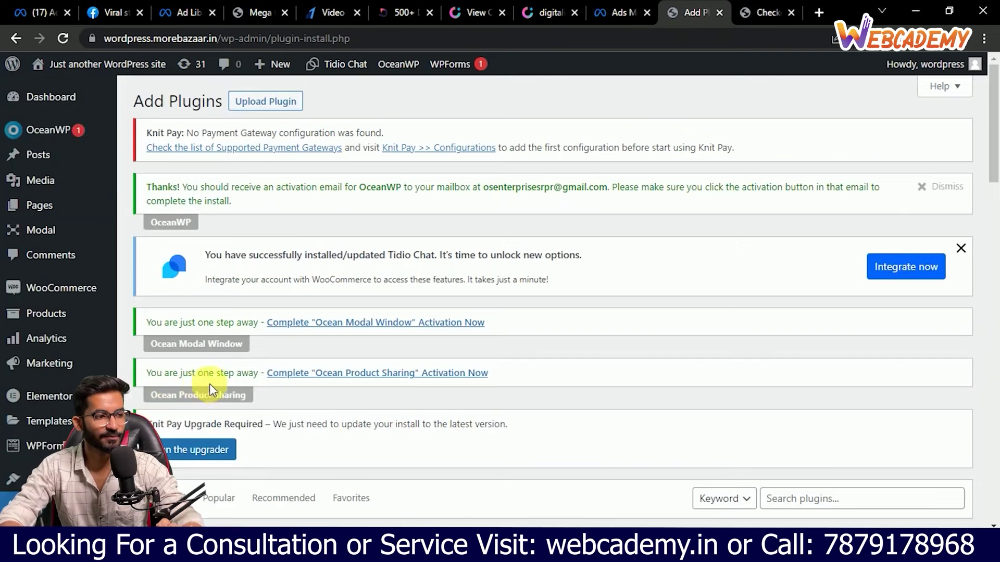
scroll(570, 371, down, 4)
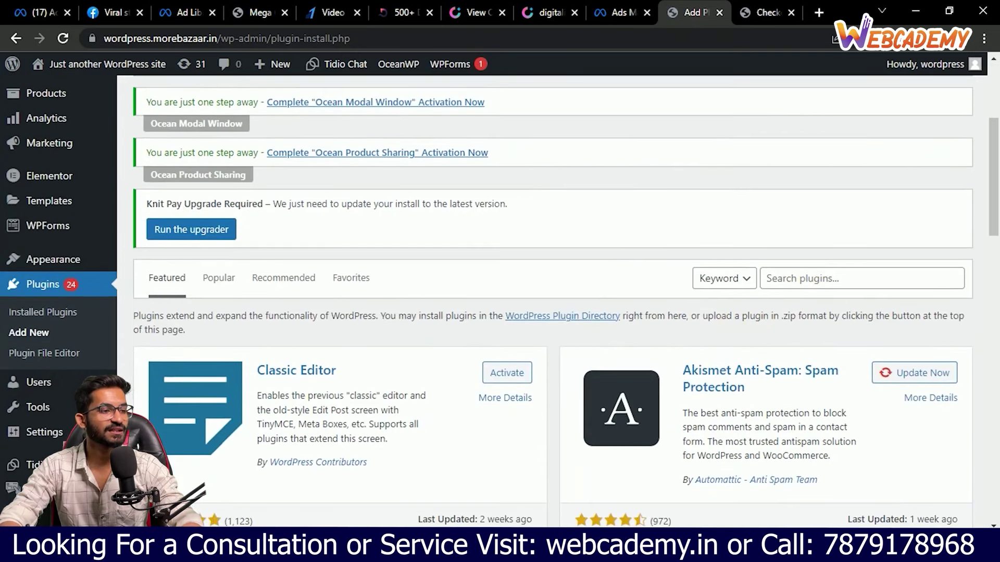
click(814, 288)
text(auto)
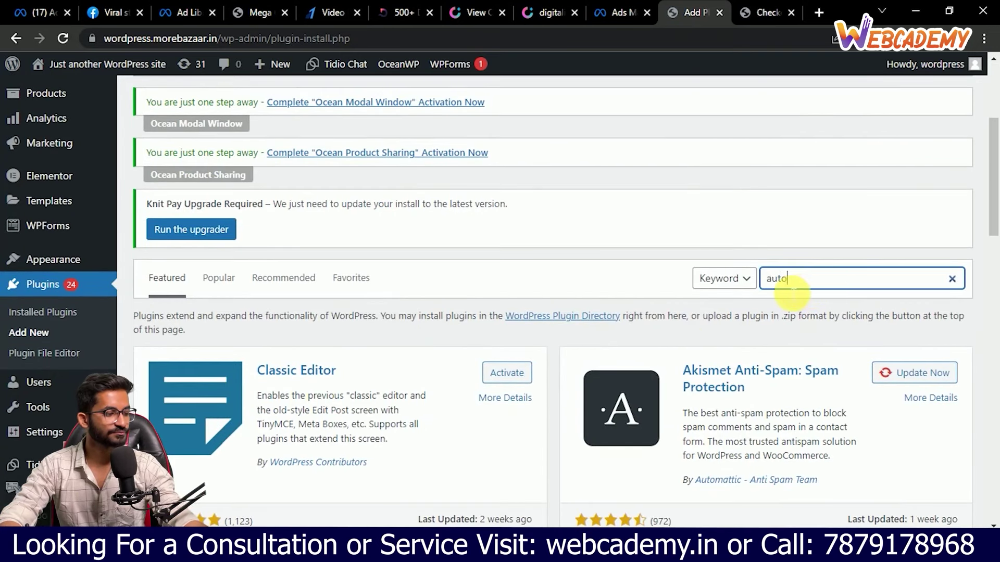
text(complete order)
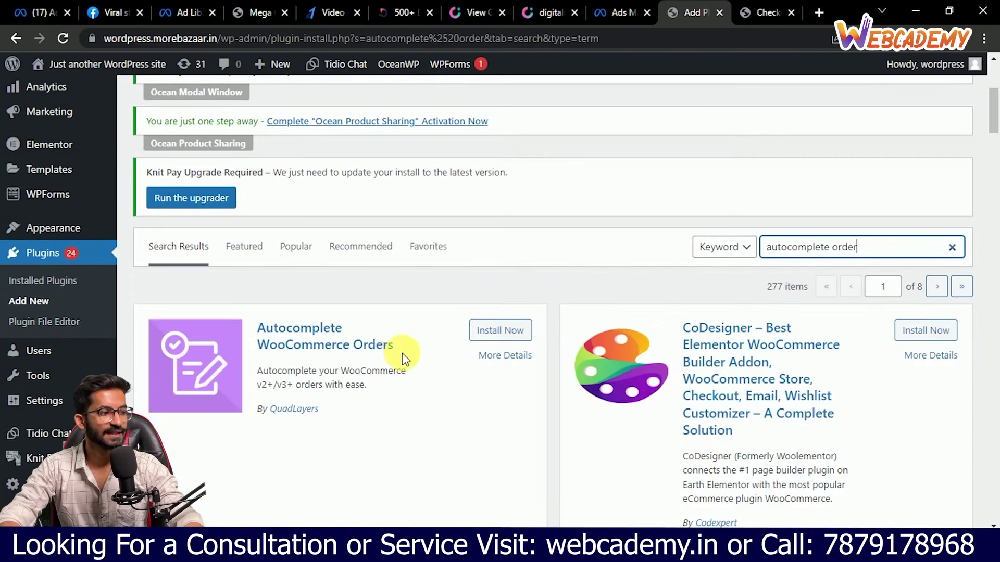
Step: Install and activate the Autocomplete WooCommerce Orders plugin by QuadLayers
click(499, 330)
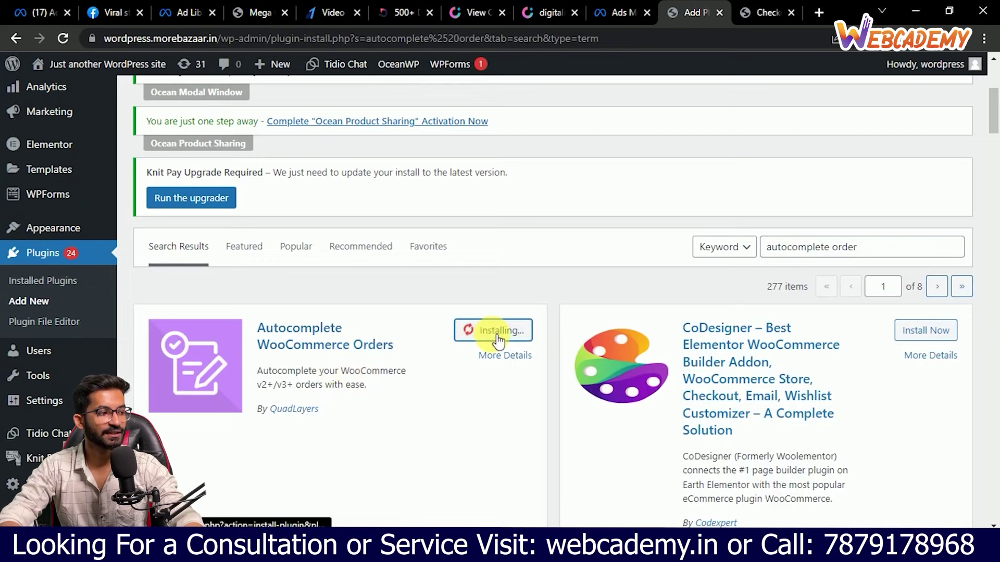
scroll(495, 318, down, 1)
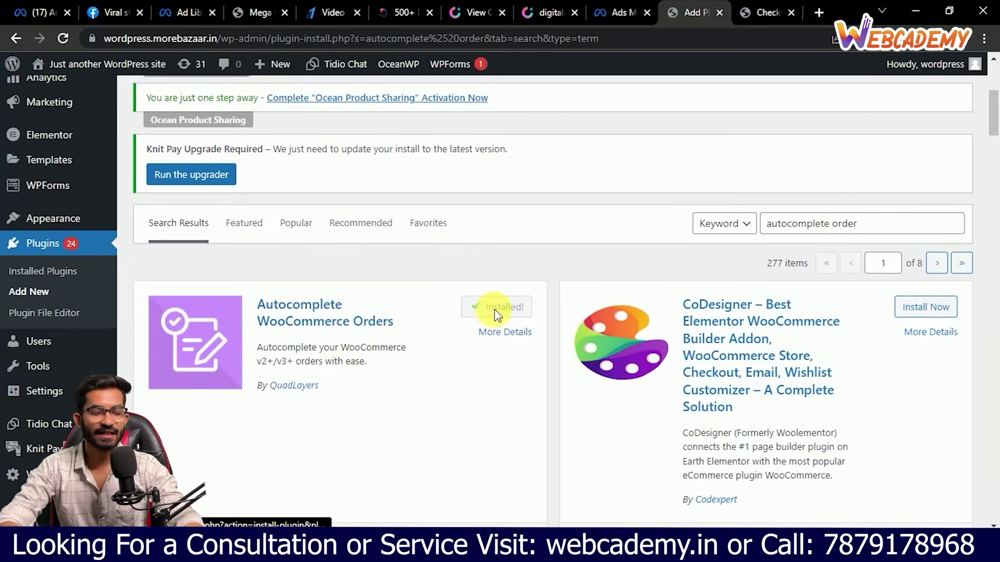
click(502, 312)
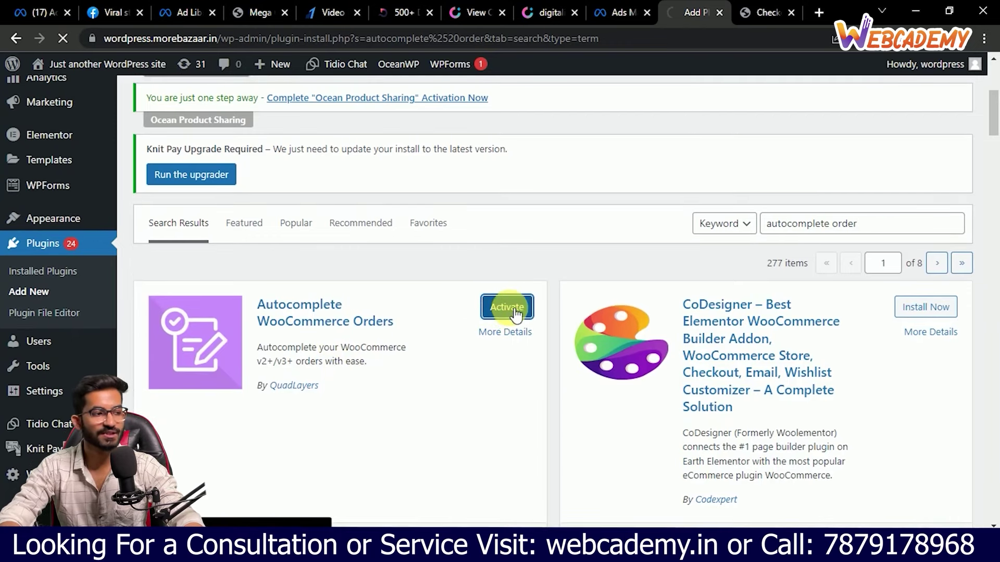
Step: Find Autocomplete WooCommerce Orders among the installed plugins and open its settings
scroll(504, 312, down, 4)
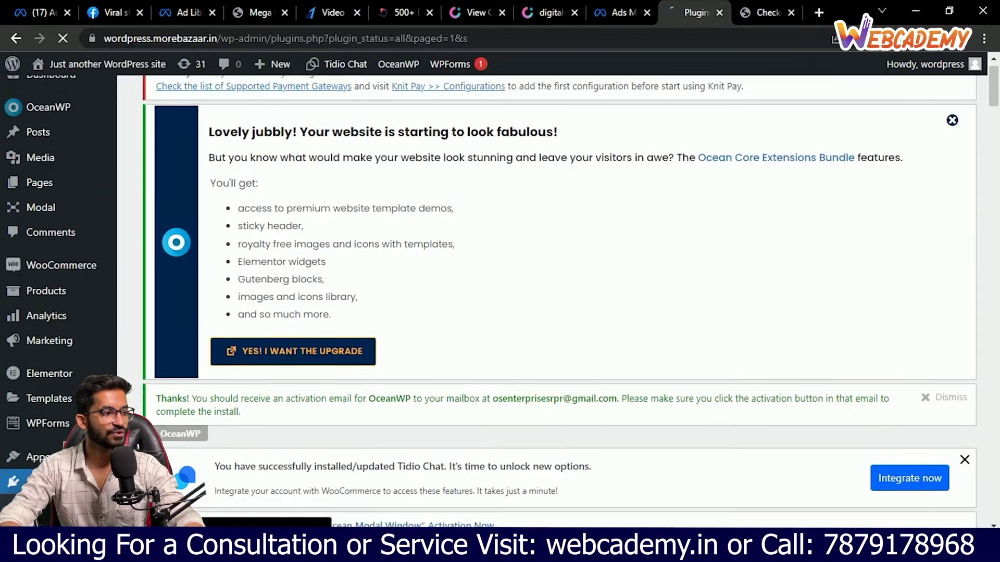
scroll(499, 305, down, 15)
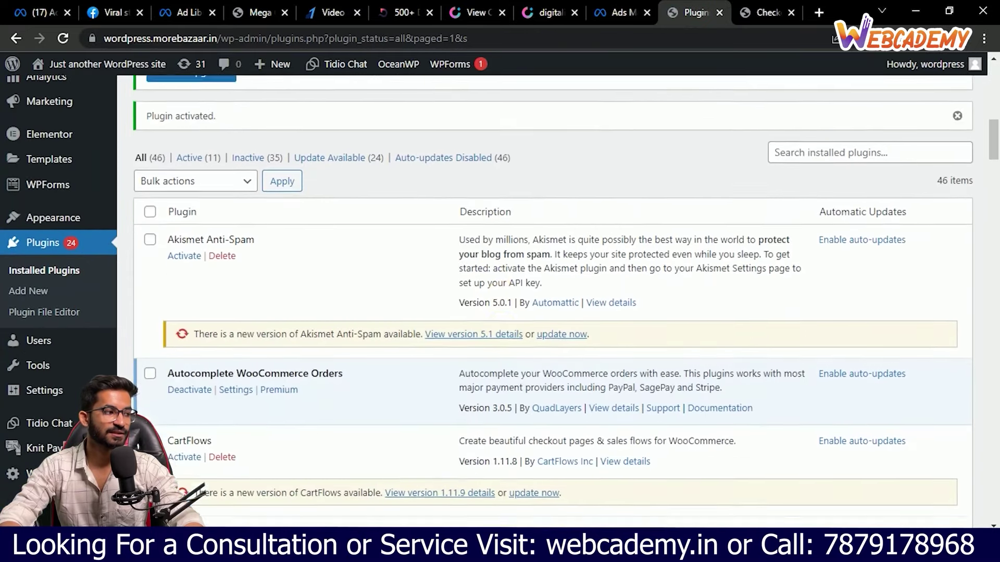
scroll(487, 280, down, 3)
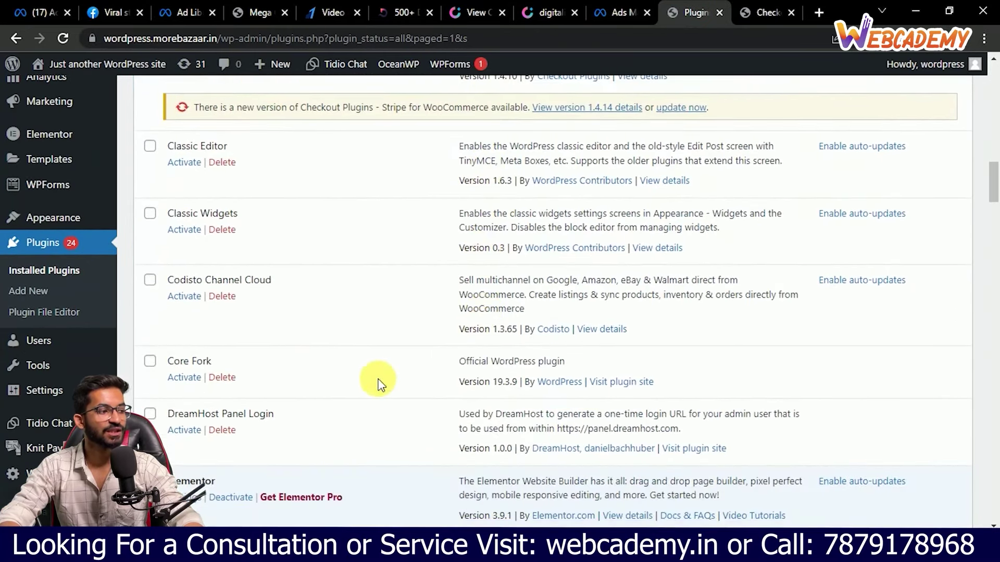
scroll(328, 369, up, 1)
scroll(239, 386, up, 6)
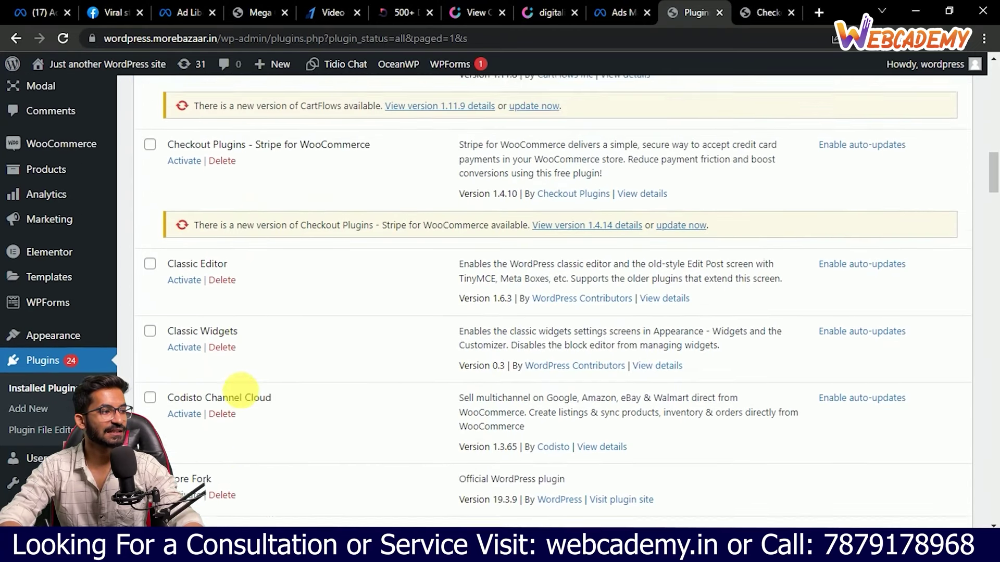
scroll(229, 263, up, 1)
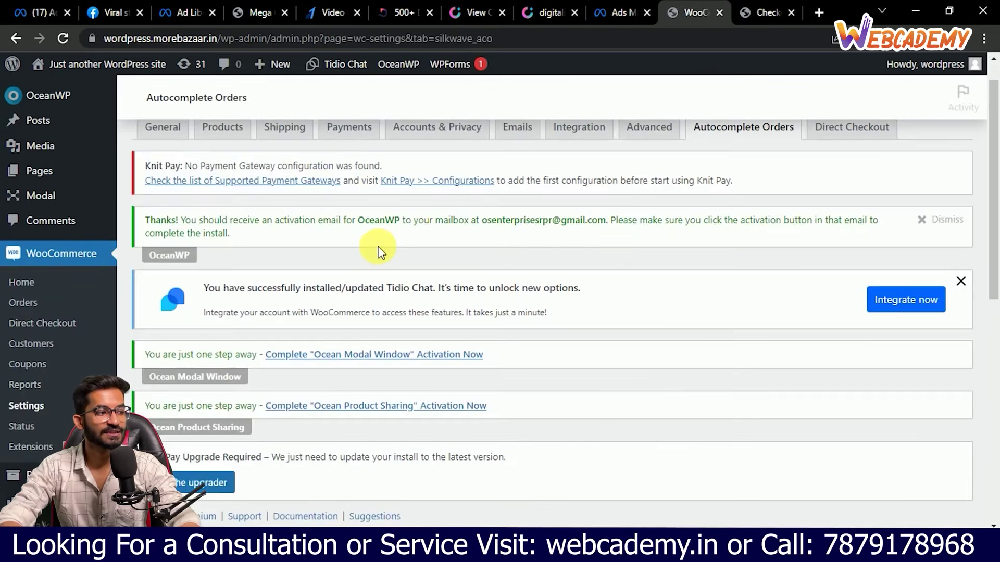
Step: Choose Virtual & Downloadable Orders as the Autocomplete Orders mode
scroll(370, 402, down, 6)
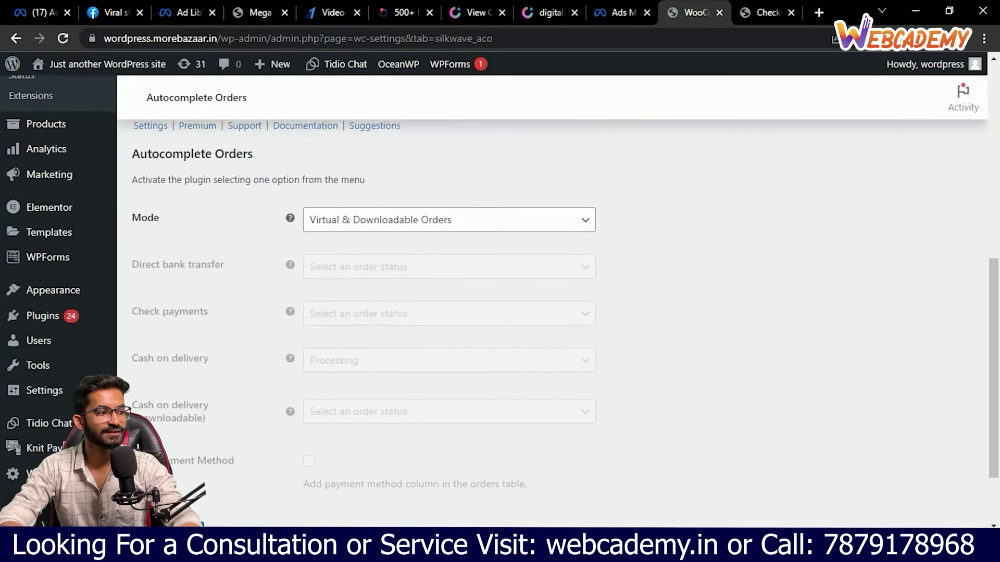
click(412, 212)
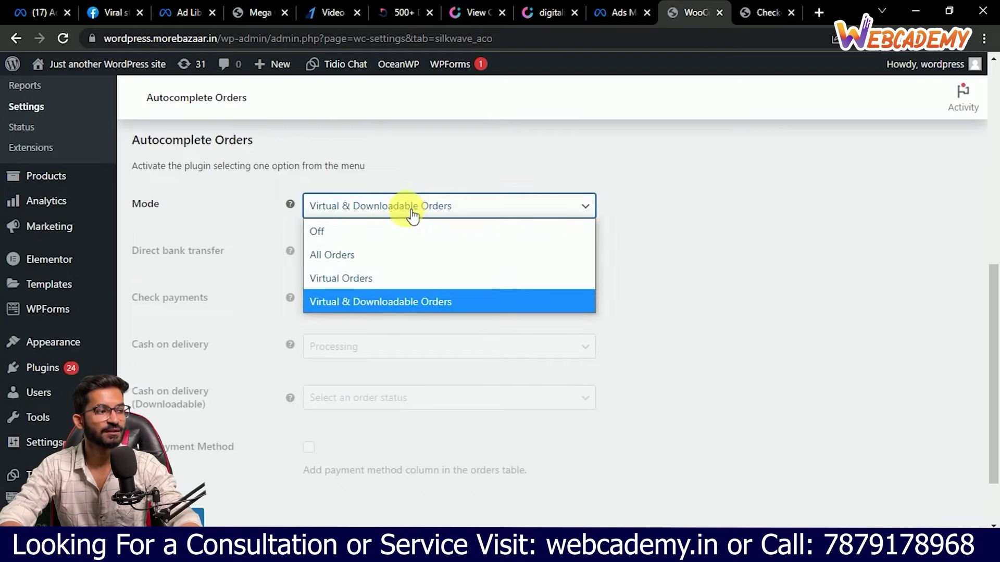
click(368, 301)
scroll(260, 391, down, 1)
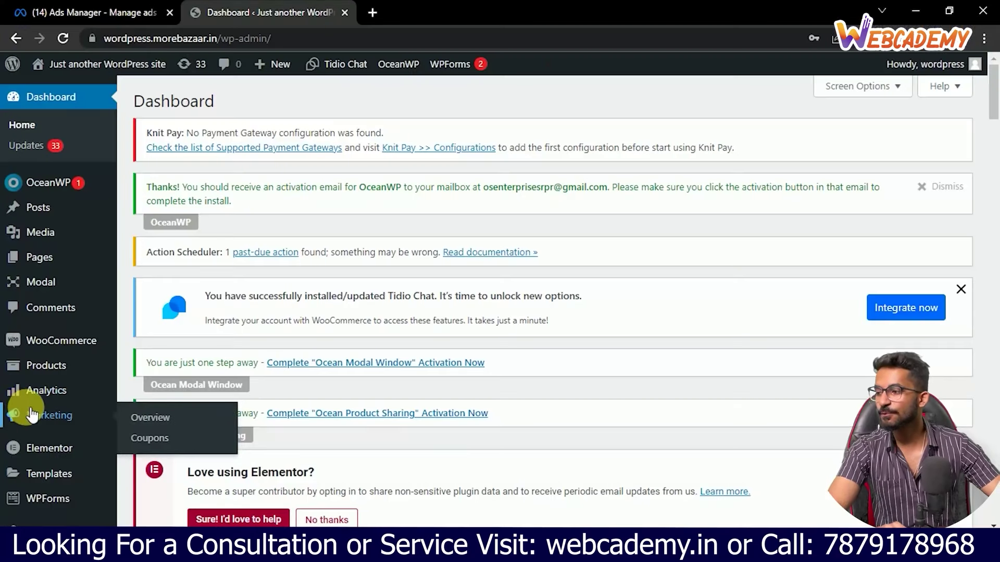
Step: From the WordPress dashboard, go to the page for adding plugins and search for "pixel your site"
scroll(31, 320, down, 4)
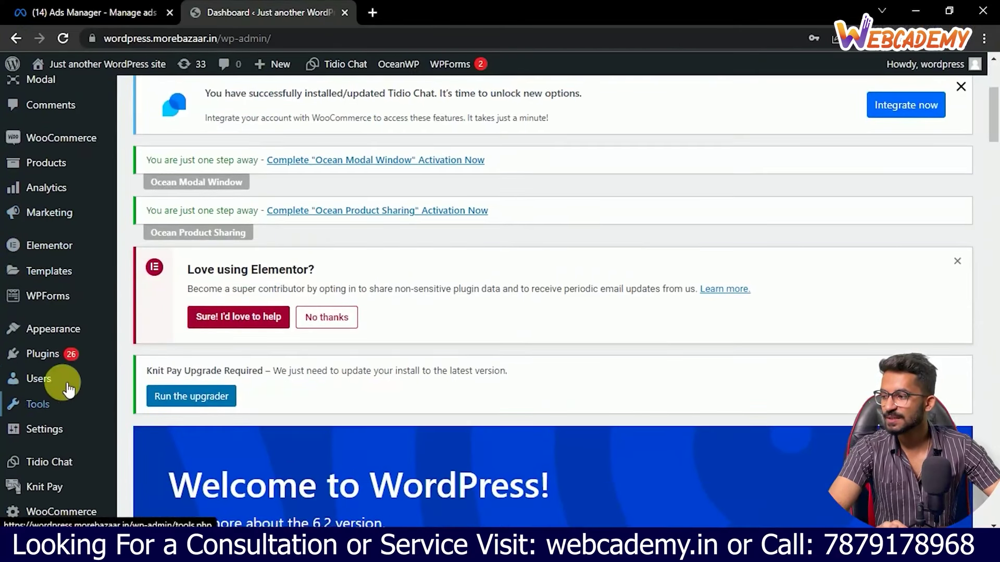
mouse_move(73, 356)
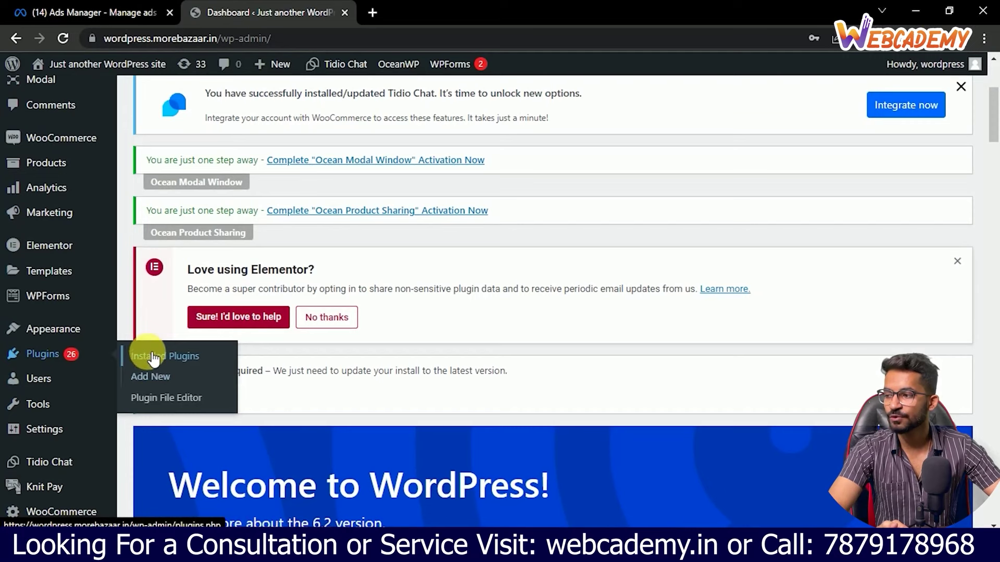
click(164, 388)
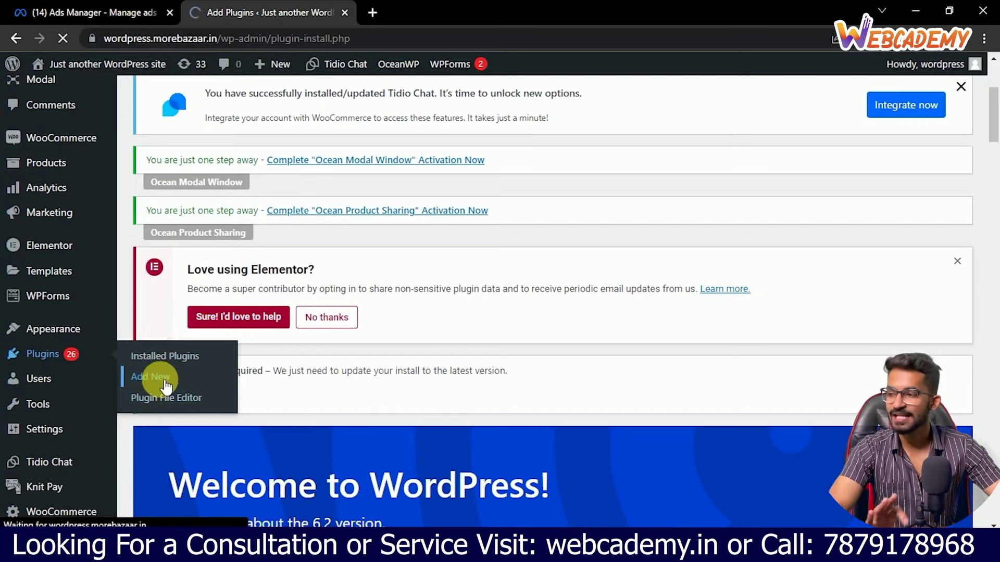
scroll(764, 416, down, 2)
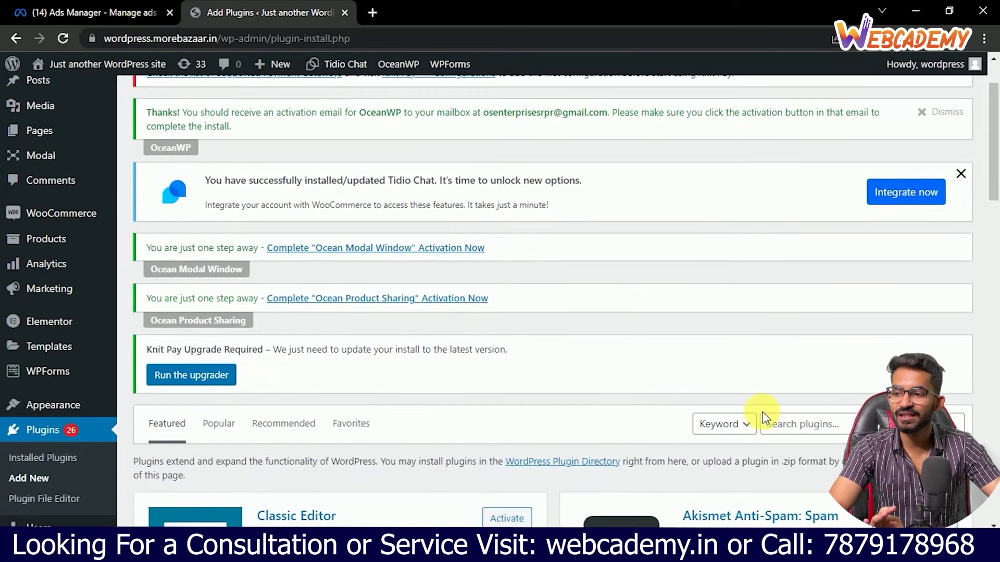
text(pi)
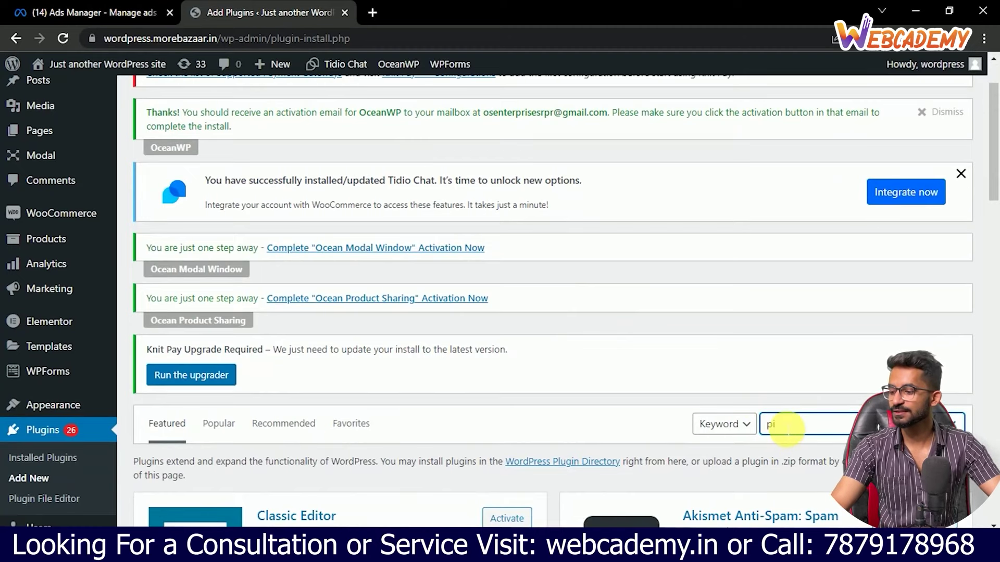
text(xel your si)
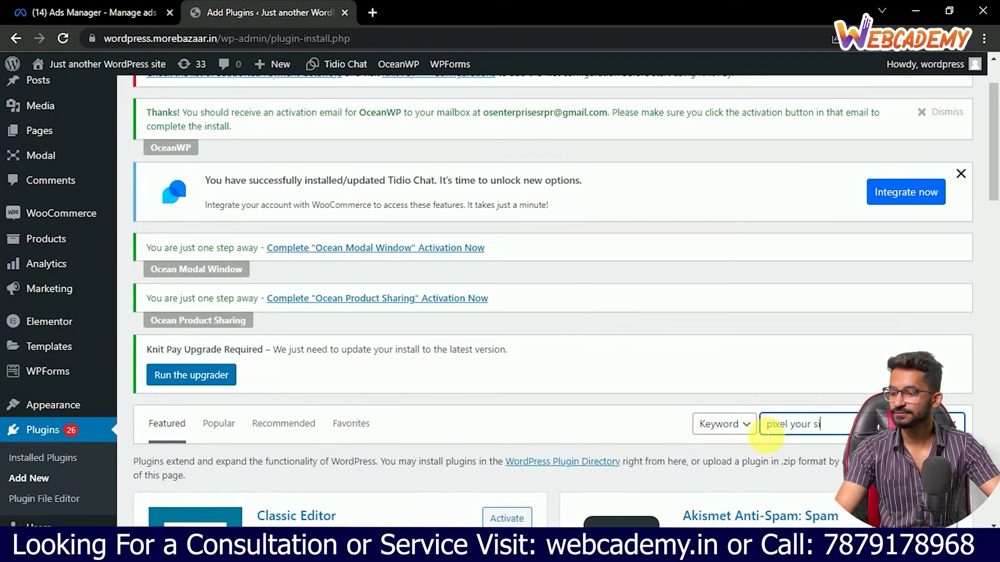
text(te)
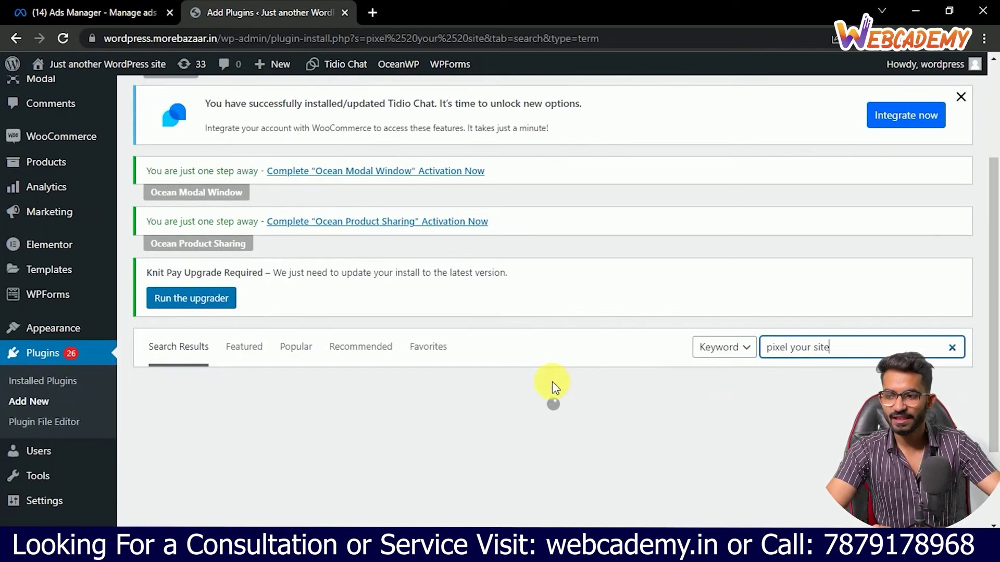
Step: Update the PixelYourSite – Your smart PIXEL (TAG) Manager plugin, reload the search results and activate it
scroll(568, 380, down, 1)
scroll(540, 386, down, 1)
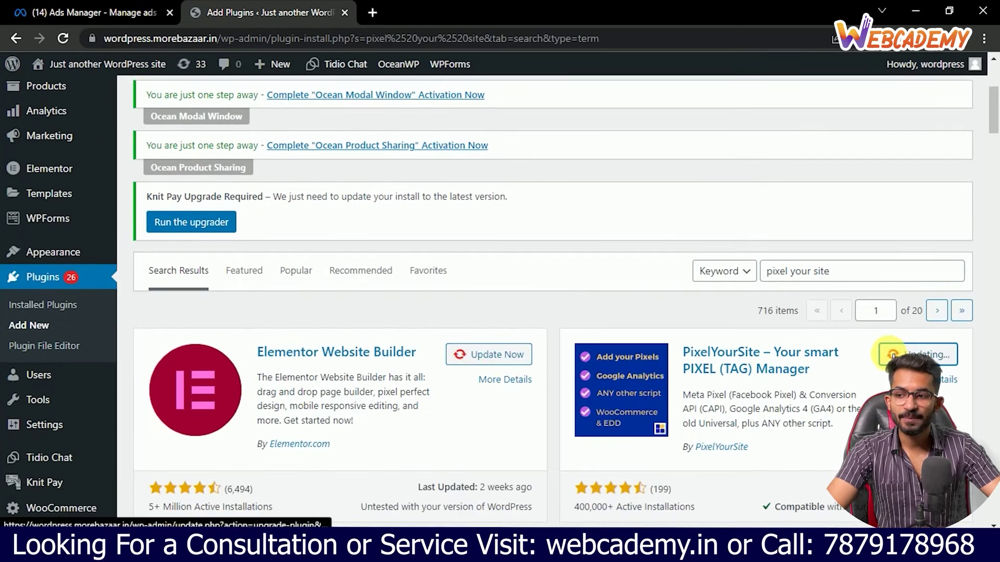
click(888, 354)
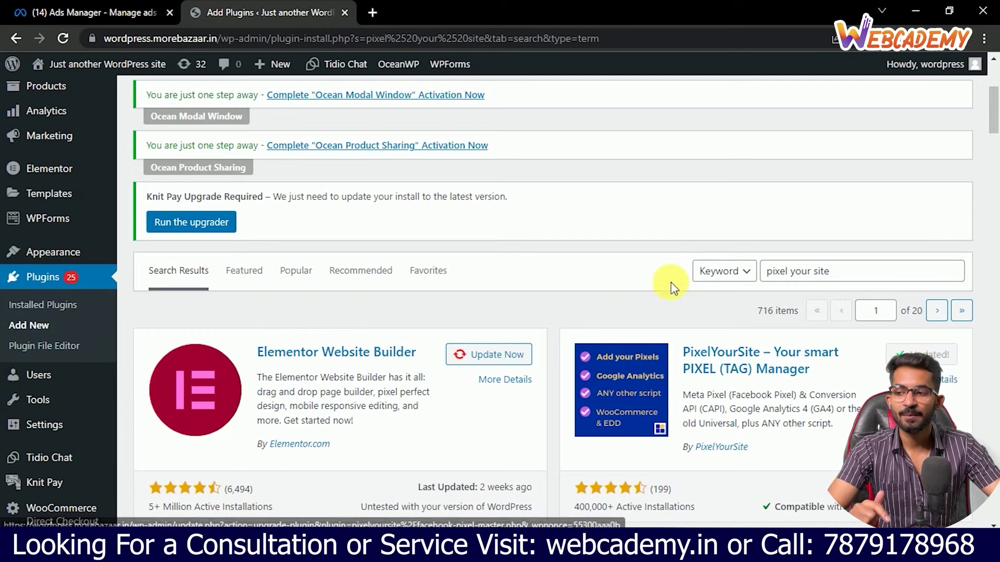
click(62, 38)
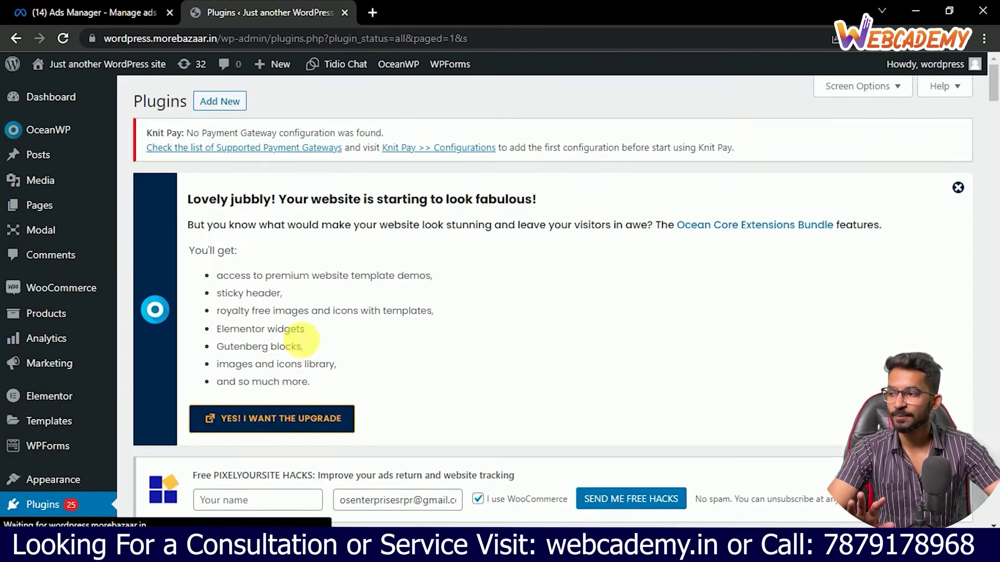
Step: Look through the installed plugins list, then open the PixelYourSite dashboard and go past its notices
scroll(442, 214, down, 6)
scroll(458, 328, down, 15)
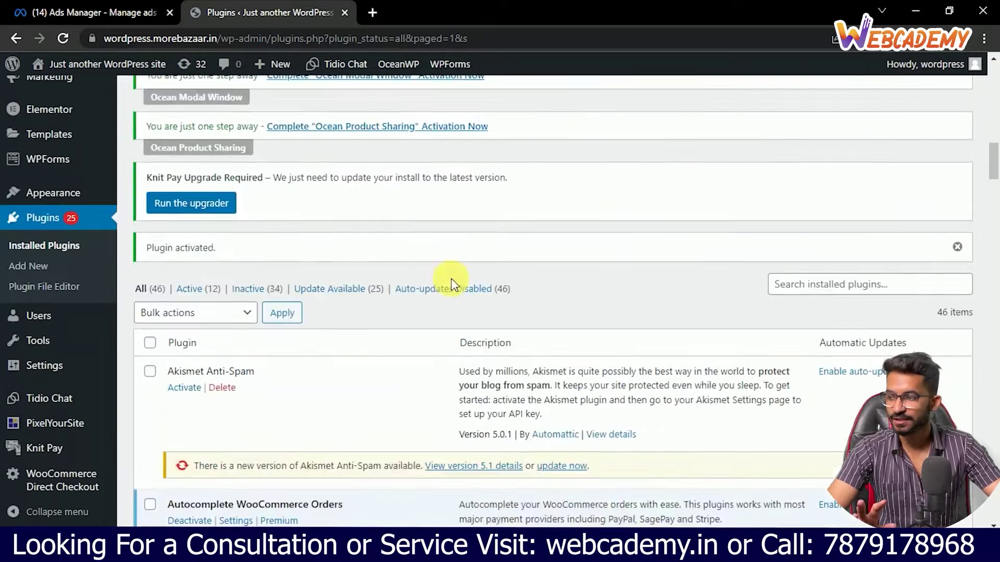
scroll(297, 431, up, 8)
scroll(182, 430, down, 16)
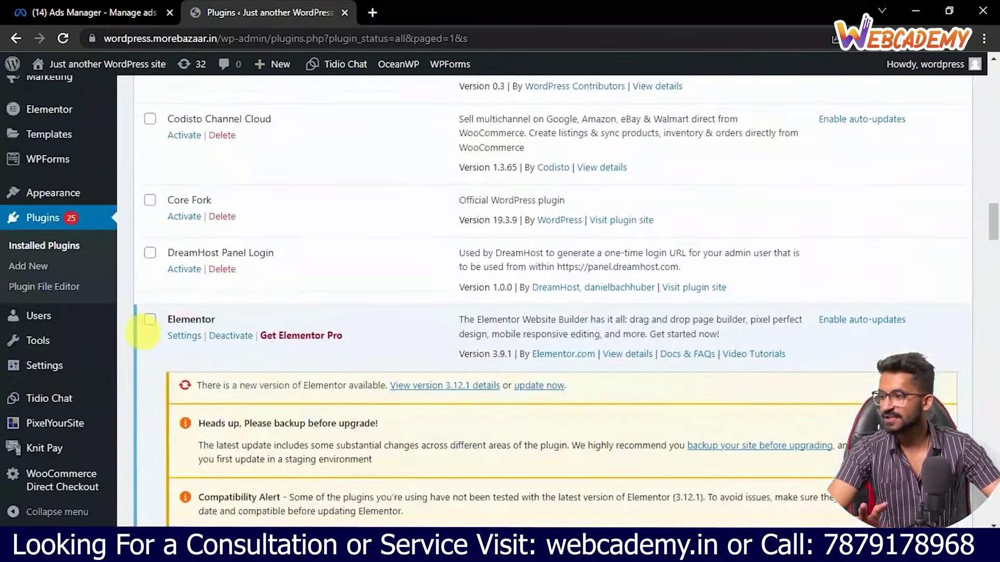
mouse_move(72, 427)
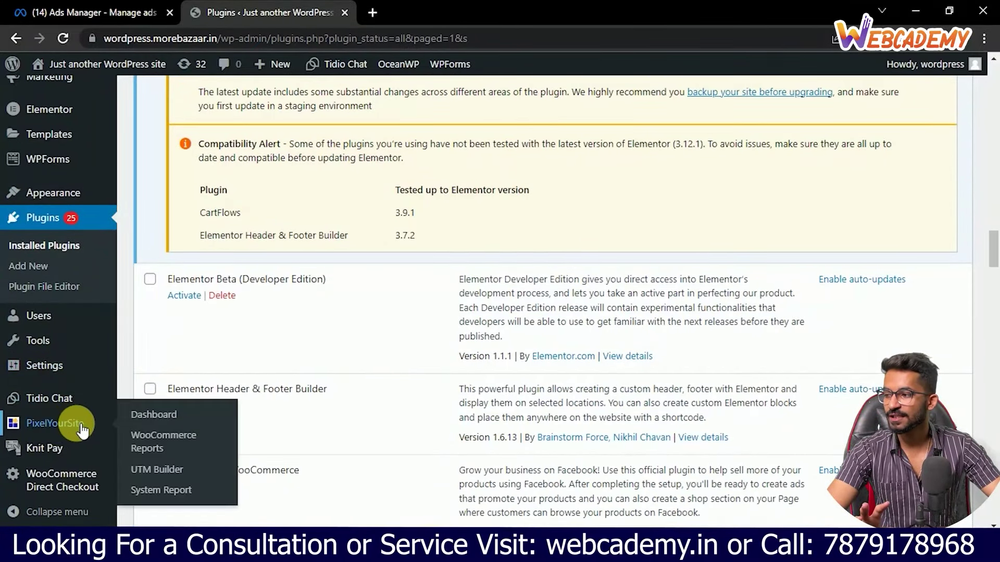
click(161, 417)
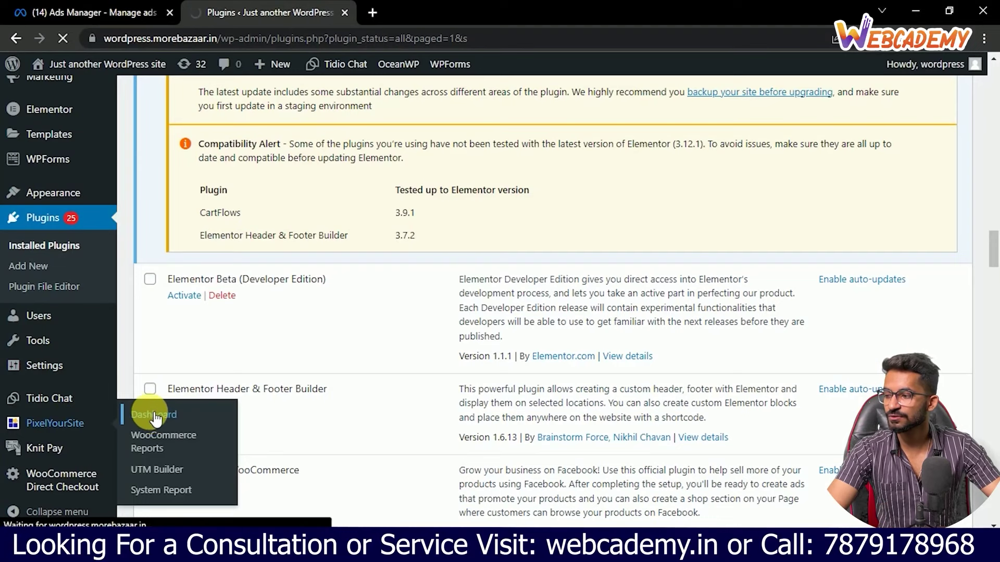
scroll(250, 373, down, 10)
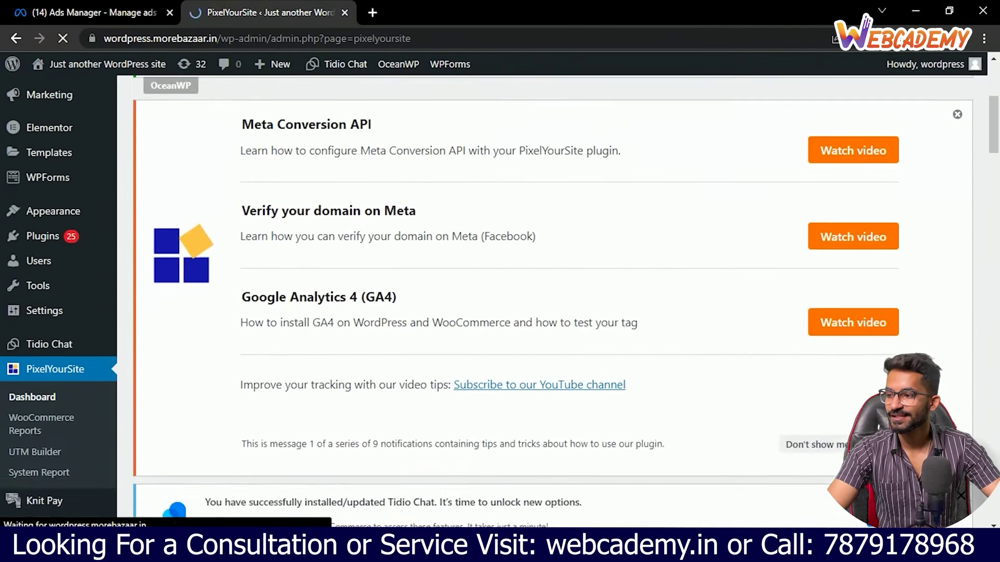
Step: Expand the Meta Pixel settings in PixelYourSite and enable Conversion API and Advanced Matching
scroll(424, 245, down, 4)
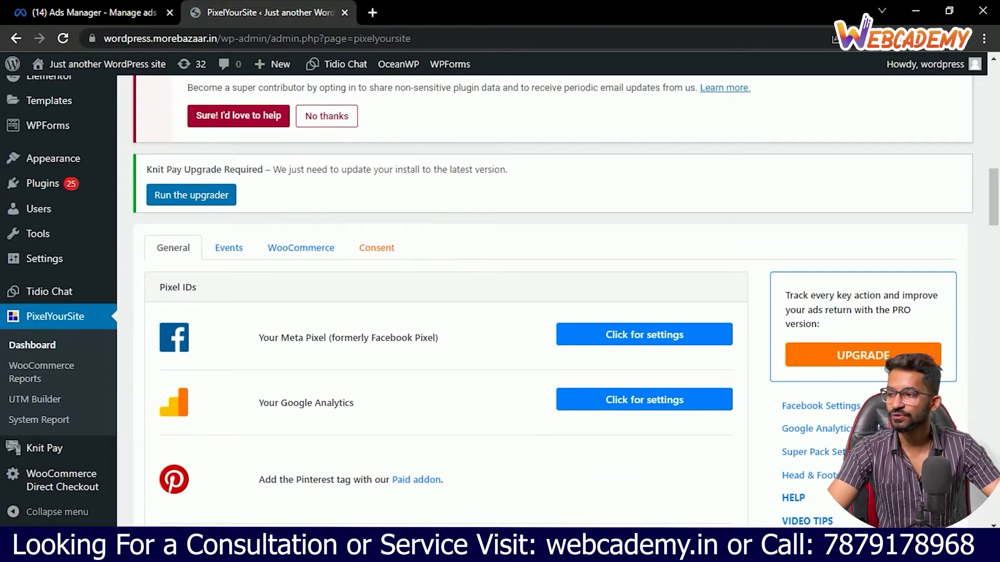
scroll(328, 312, down, 1)
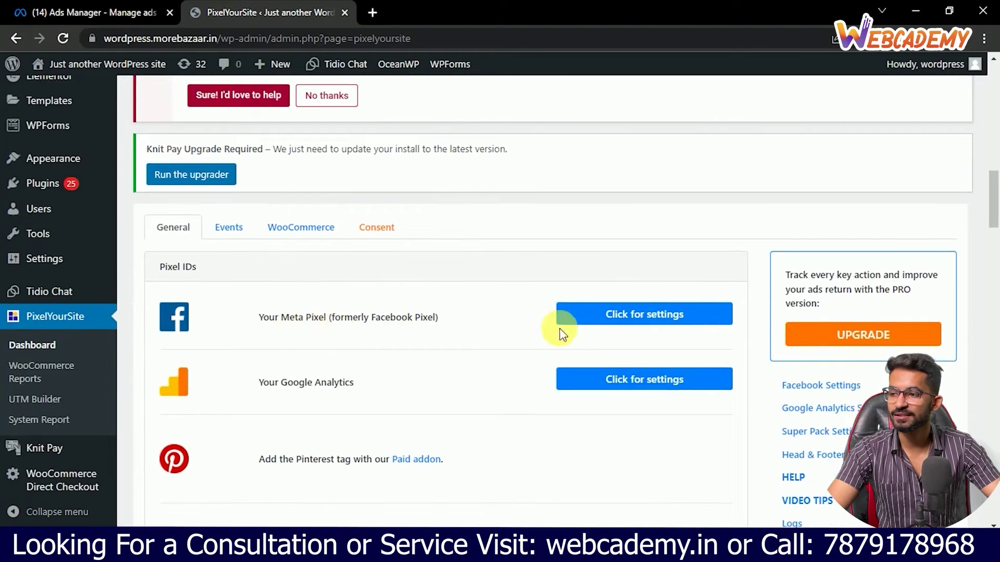
click(632, 312)
scroll(342, 307, down, 1)
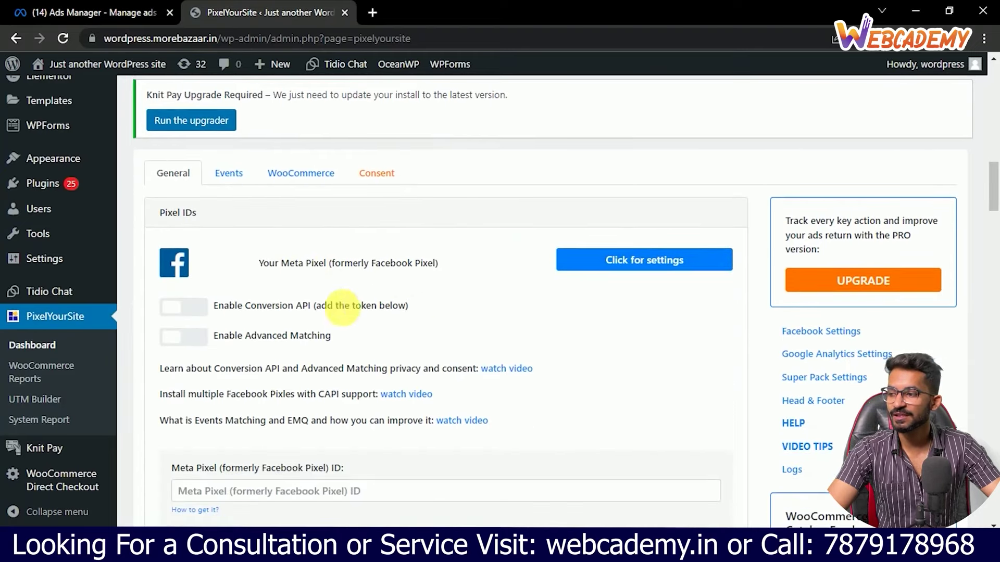
click(210, 346)
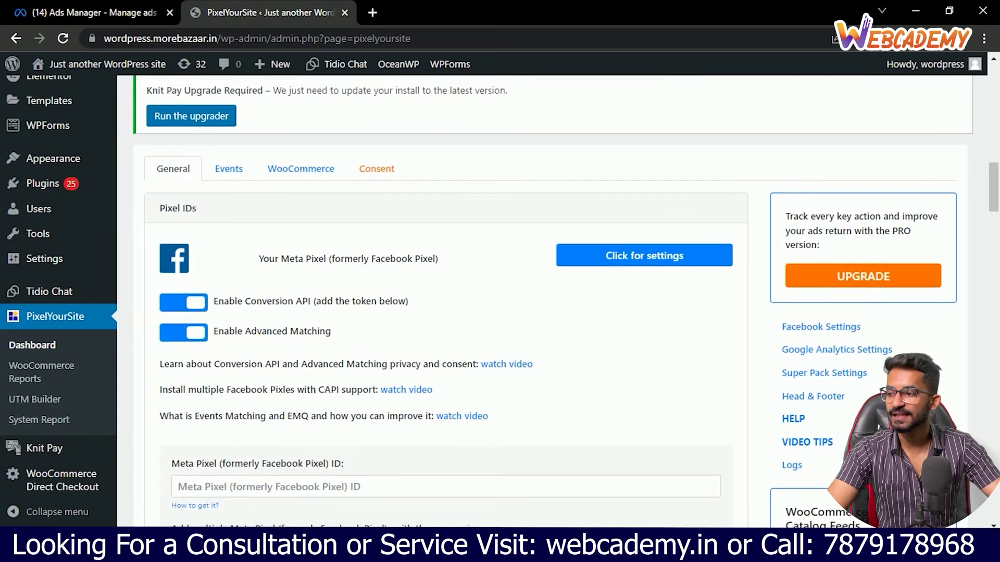
Step: Switch to Meta Ads Manager, go to Events Manager and copy the ID of Card Pixel
scroll(261, 344, down, 3)
click(295, 339)
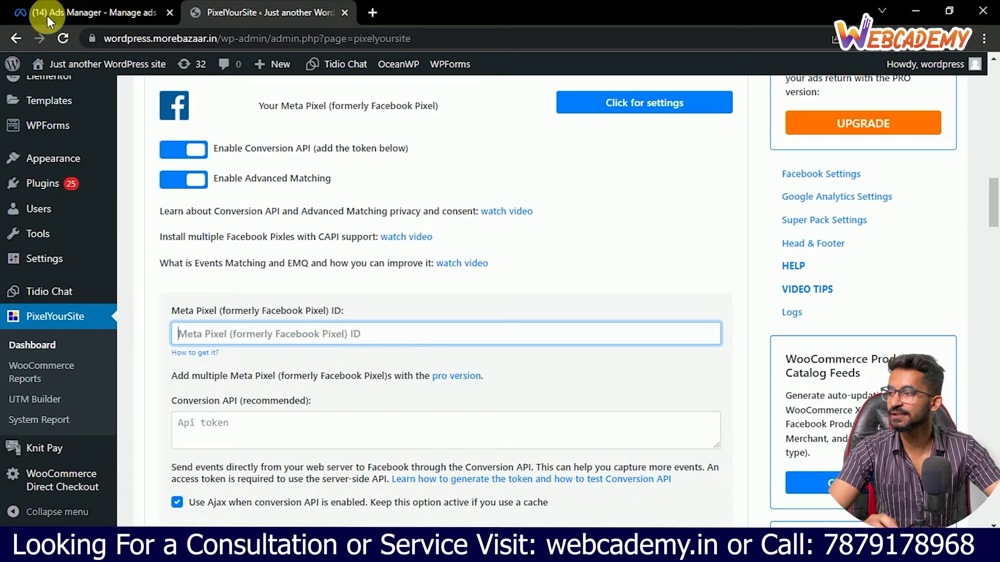
click(71, 8)
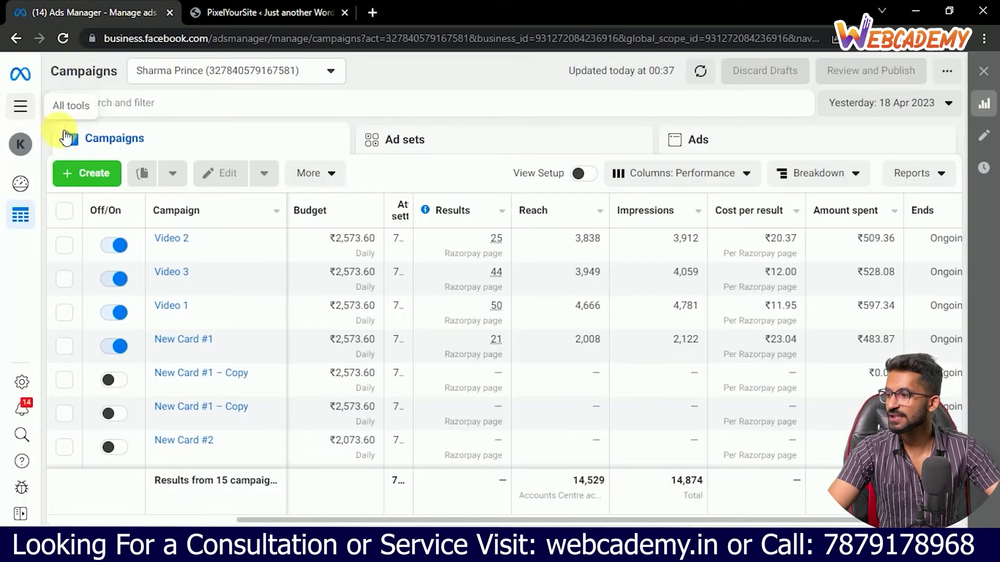
click(20, 107)
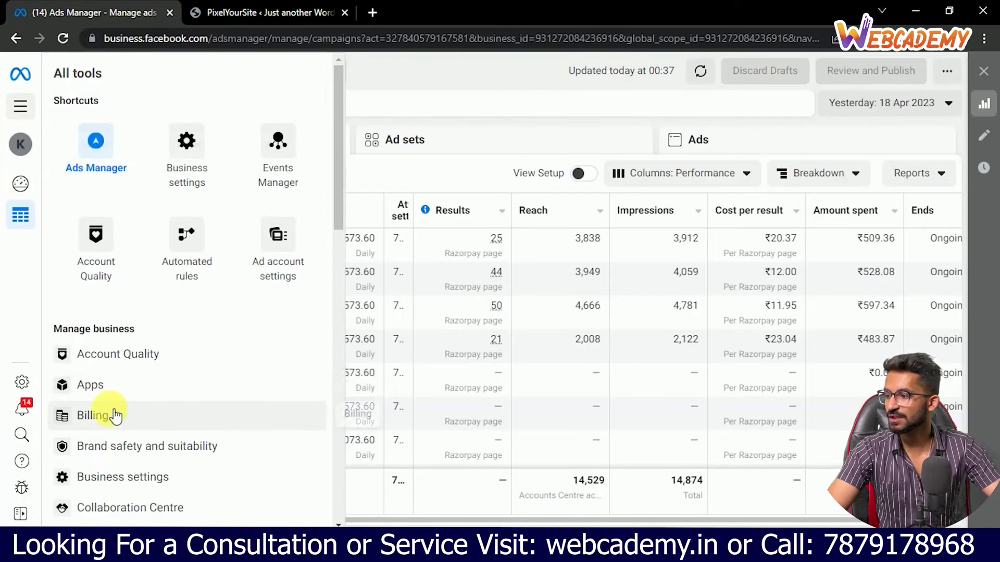
click(277, 197)
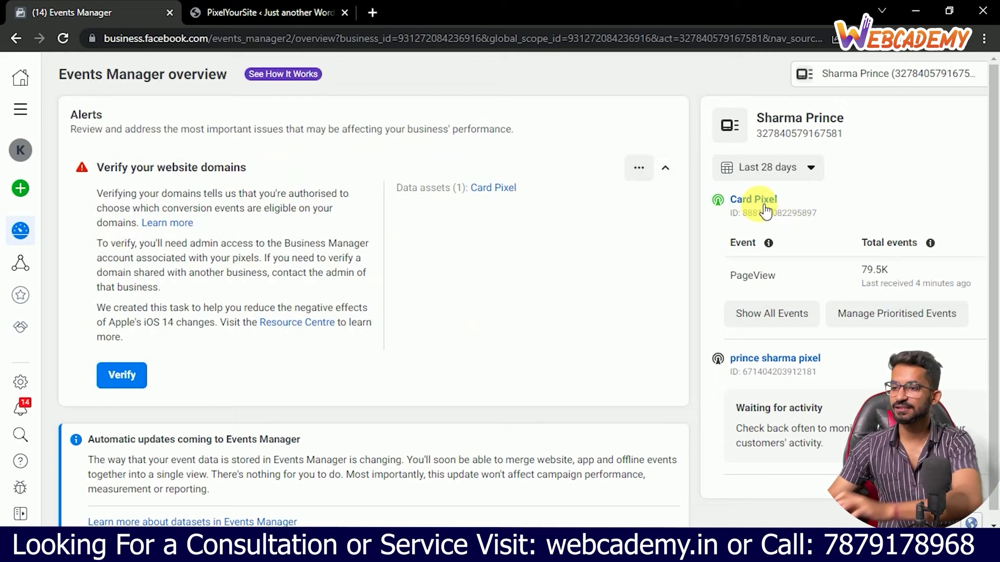
drag(824, 210, 750, 221)
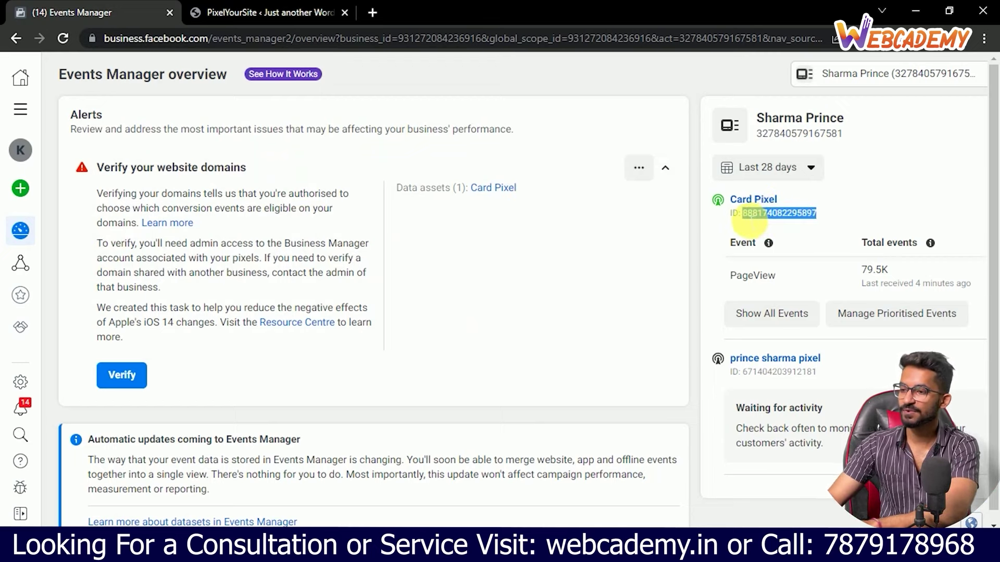
Step: Look at Card Pixel's overview and activity chart among the Events Manager data sources
click(11, 275)
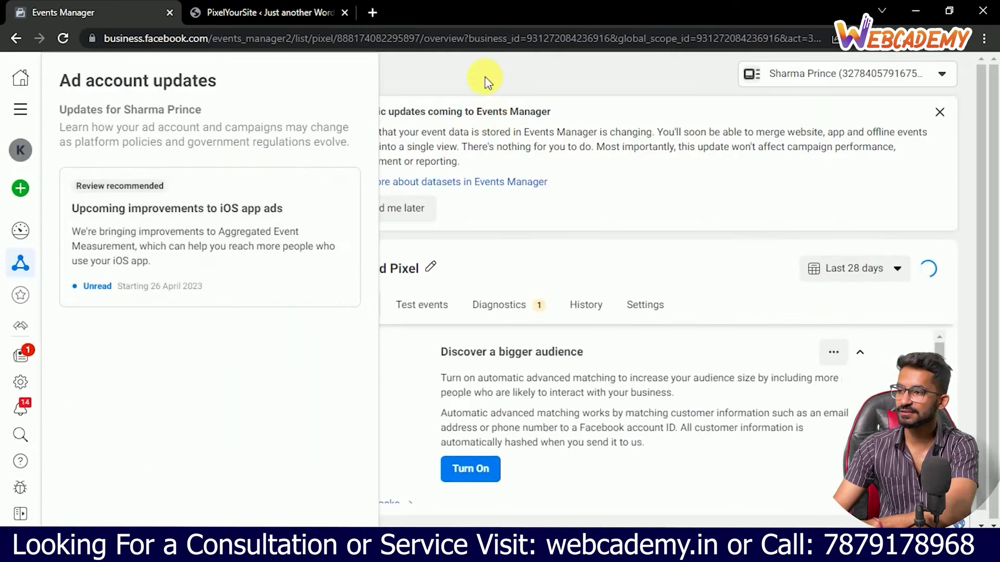
click(485, 78)
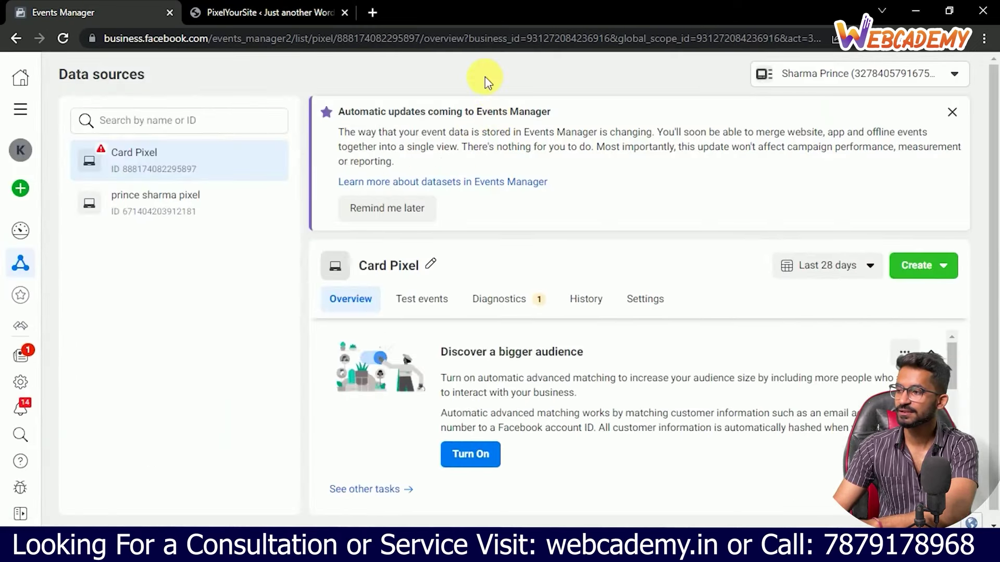
scroll(754, 341, down, 3)
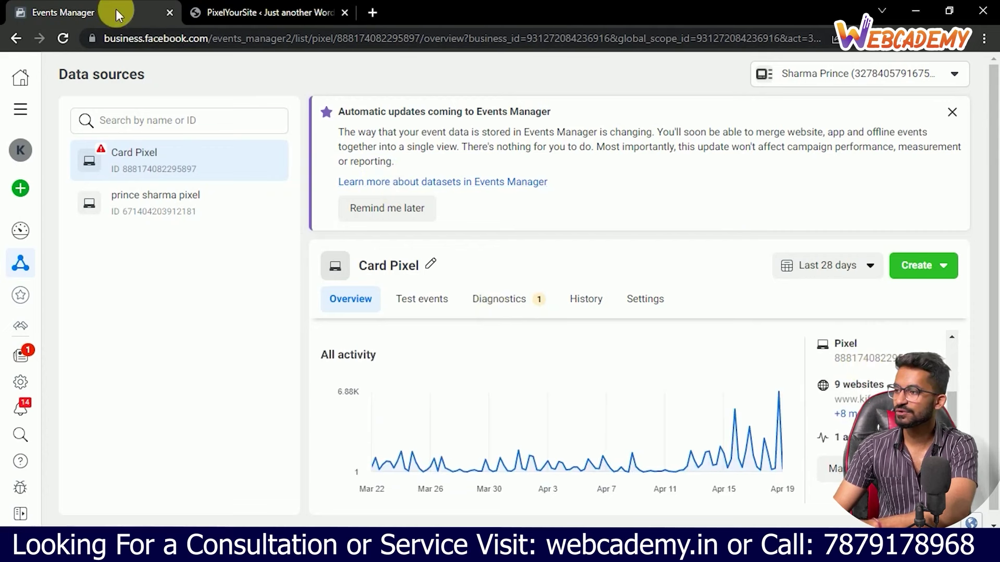
Step: Return to PixelYourSite, paste the copied pixel ID as the Meta Pixel ID and save the settings
click(271, 12)
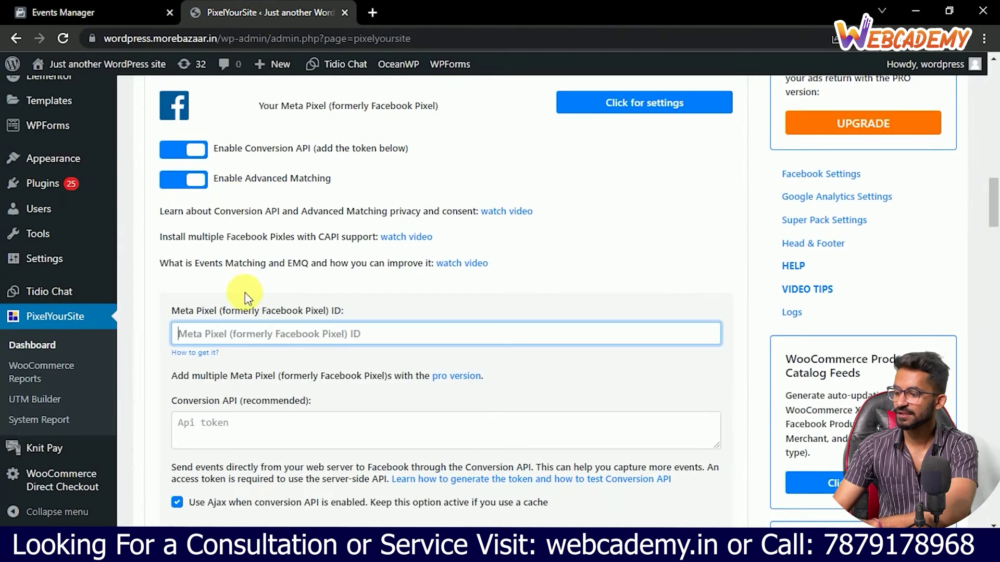
key(ctrl+v)
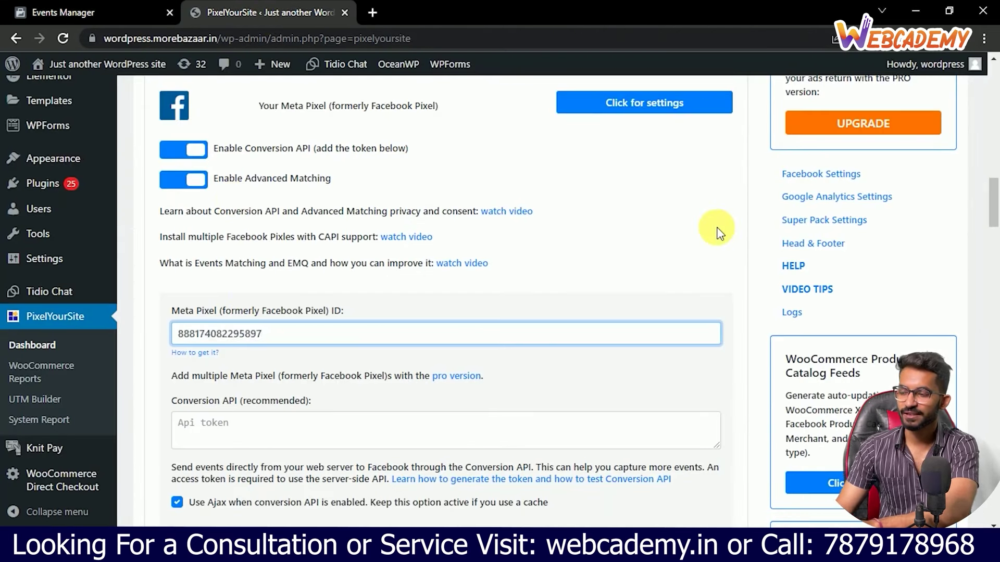
scroll(717, 230, up, 1)
scroll(718, 230, down, 1)
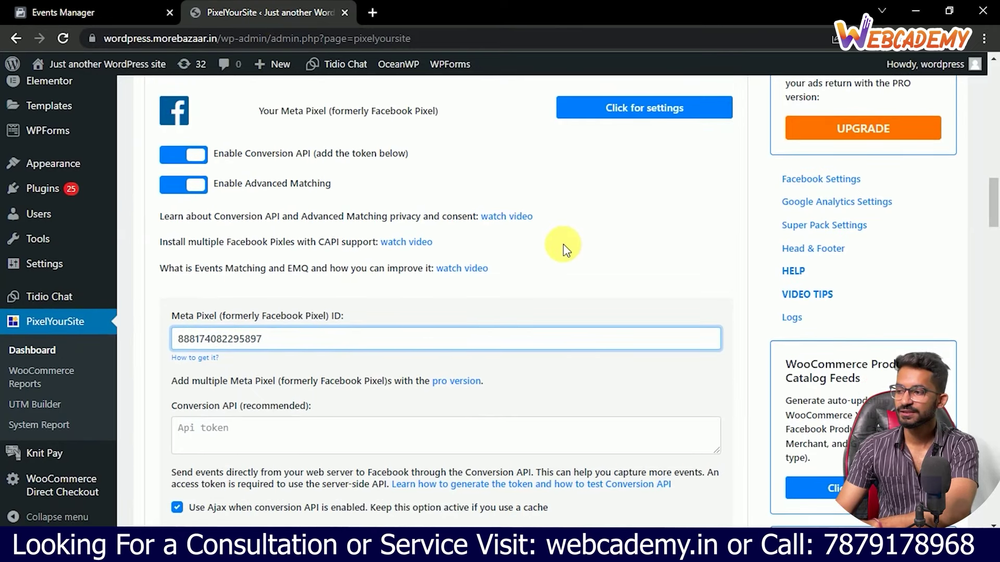
scroll(566, 250, down, 20)
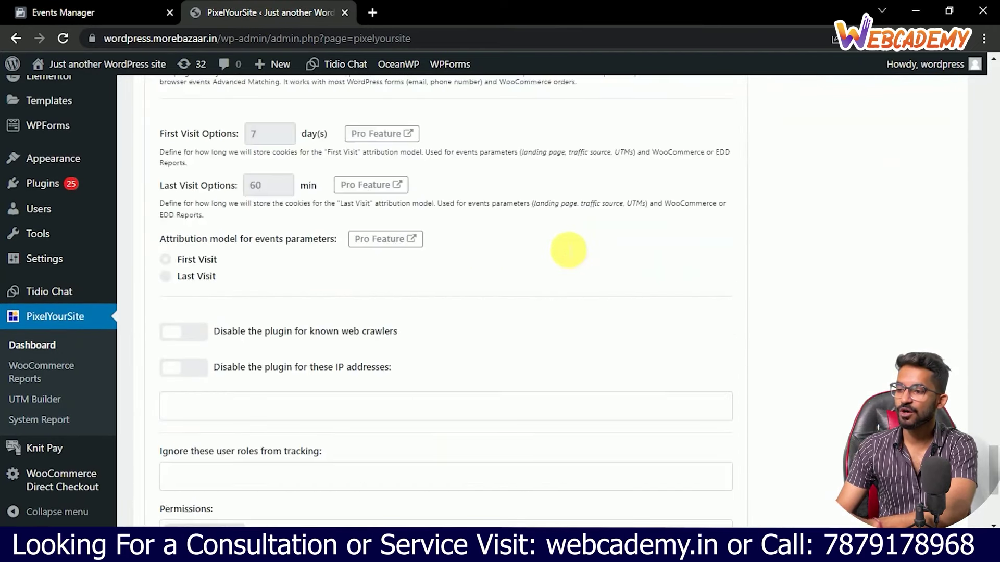
scroll(567, 250, down, 5)
click(424, 434)
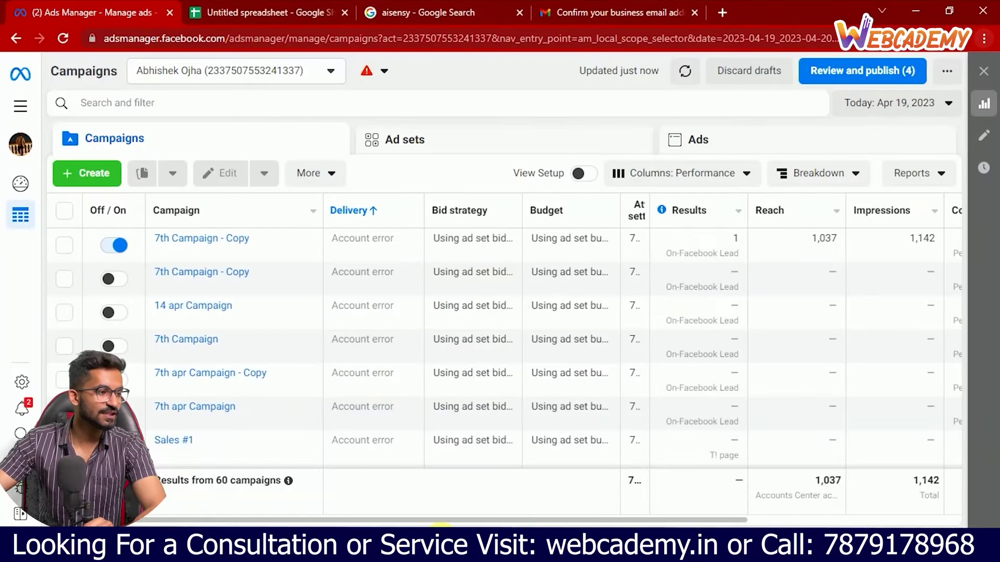
Step: In Ads Manager, create a new campaign with the Sales objective and the manual sales campaign setup
click(87, 187)
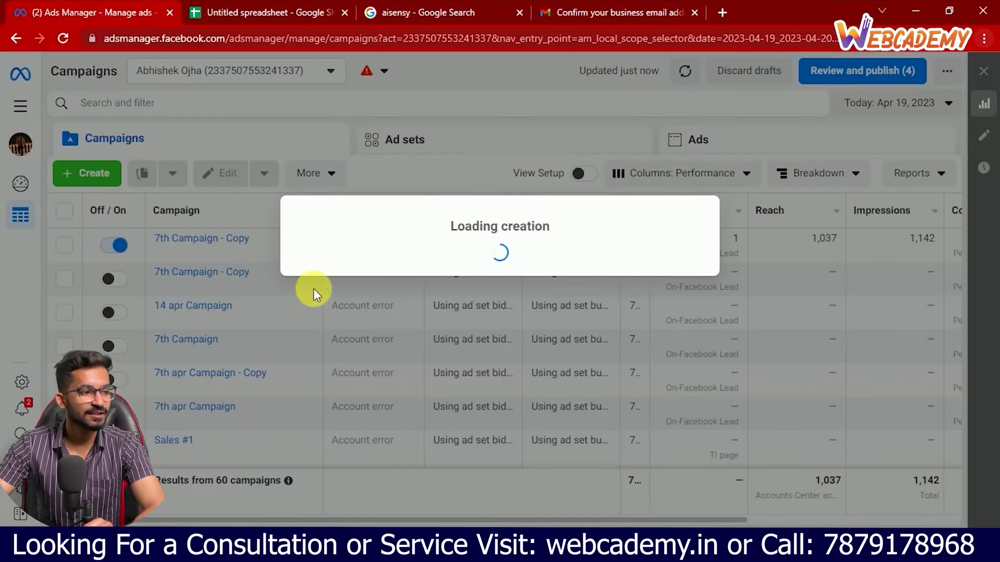
scroll(479, 272, down, 3)
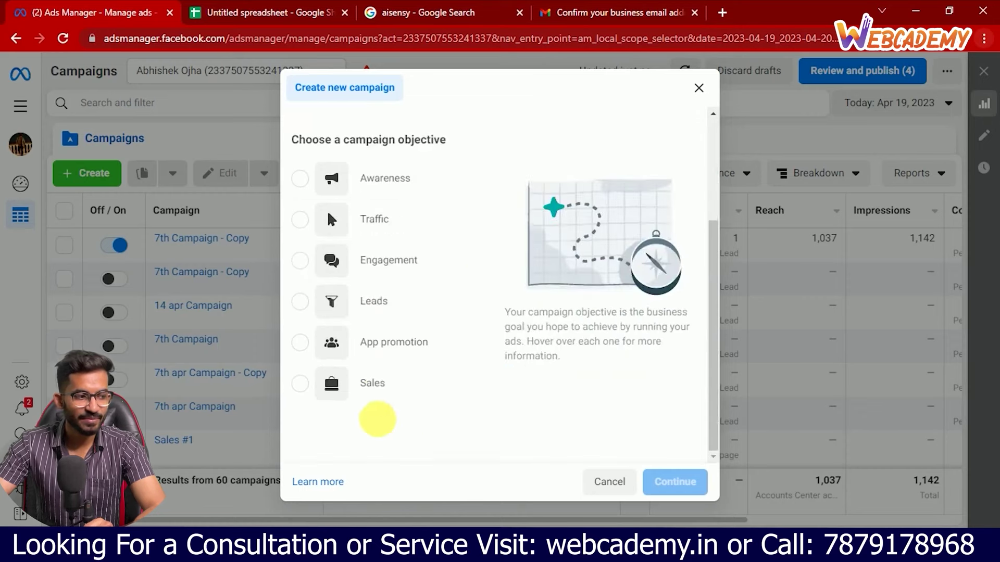
click(423, 397)
click(674, 481)
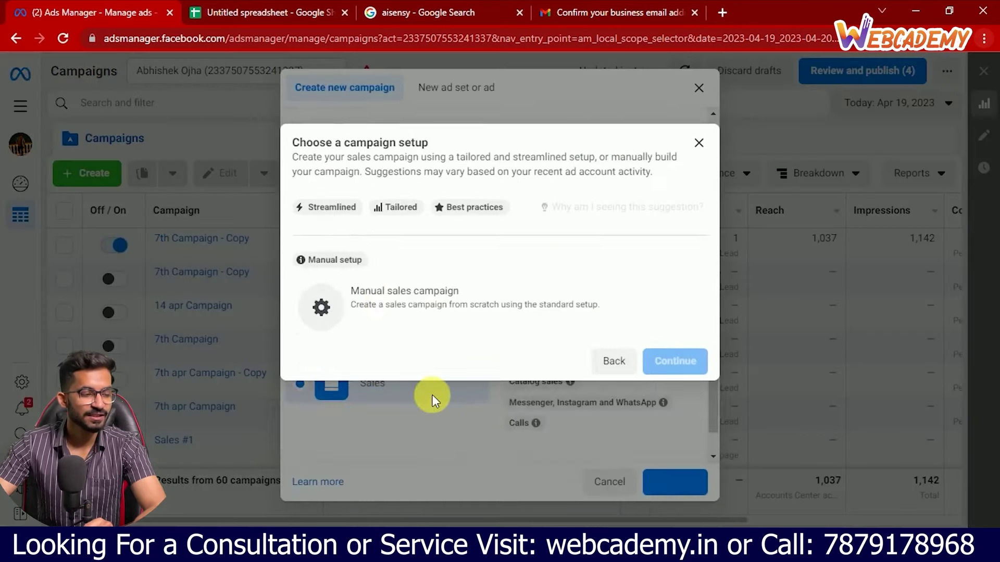
click(411, 344)
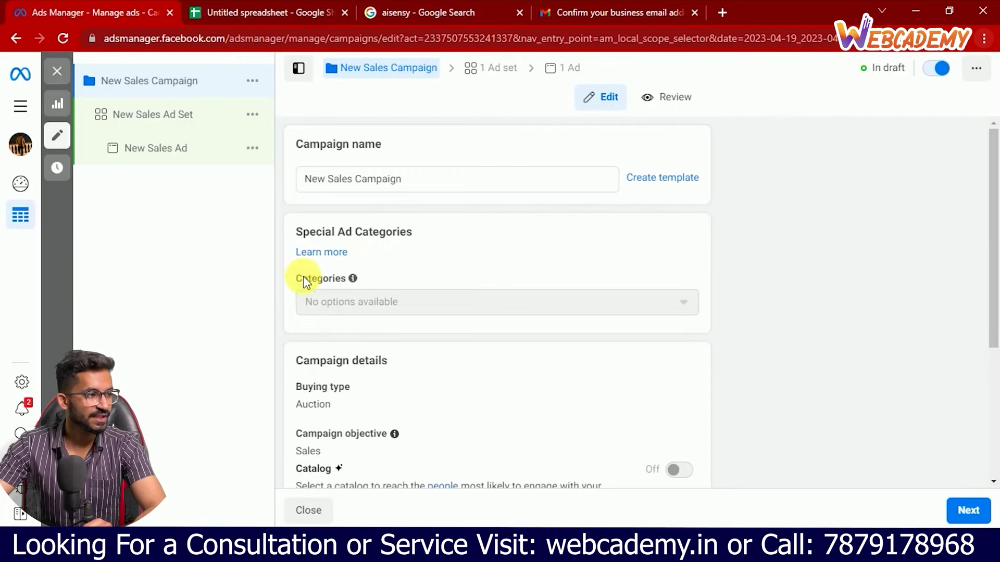
Step: In New Sales Ad Set, go to the audience's detailed targeting and turn off Advantage detailed targeting
click(159, 132)
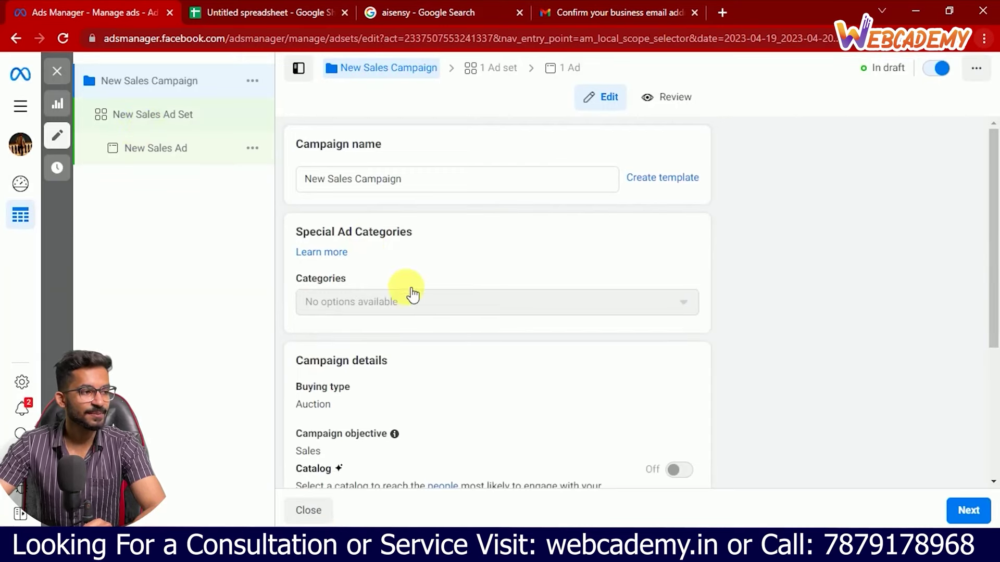
scroll(473, 323, down, 4)
scroll(491, 212, down, 10)
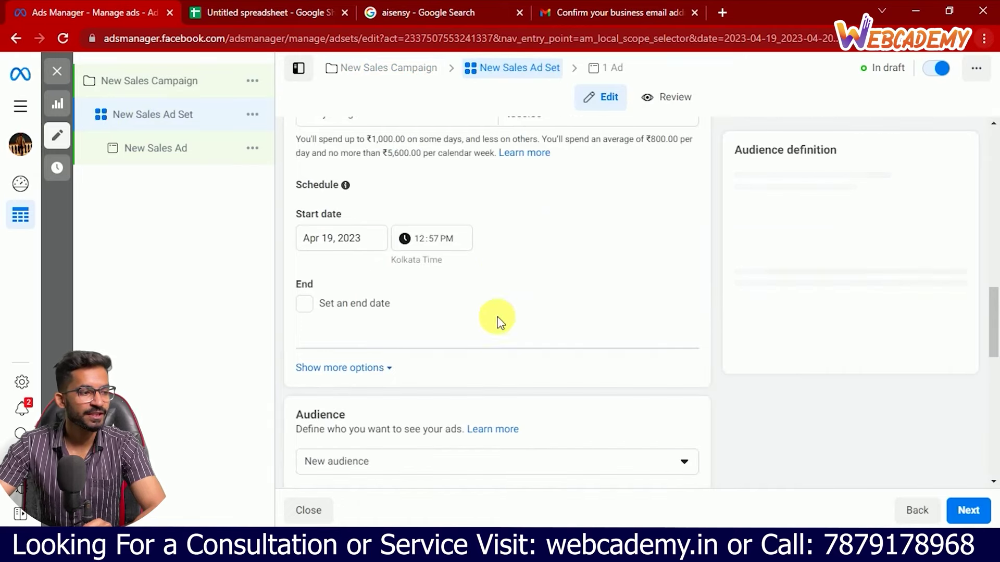
scroll(497, 317, down, 8)
scroll(435, 283, down, 2)
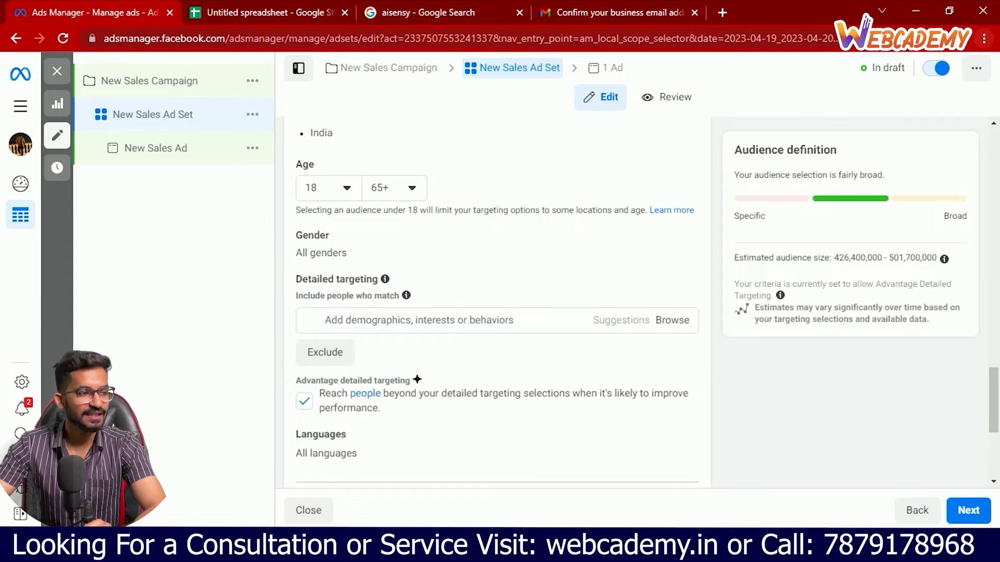
scroll(495, 299, down, 1)
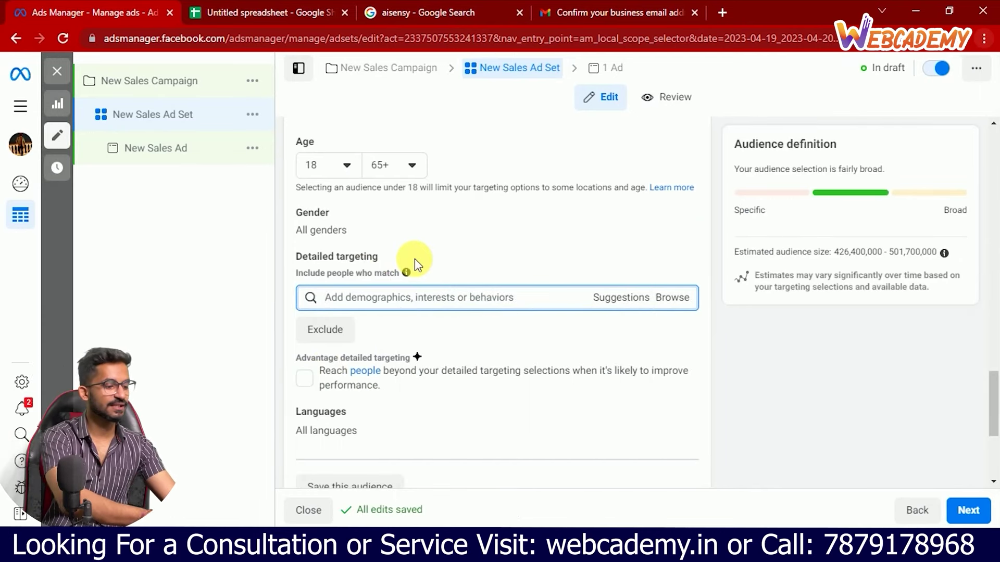
Step: Search detailed targeting for "graphic design" and add the interest Graphic design (visual art)
text(graphic design)
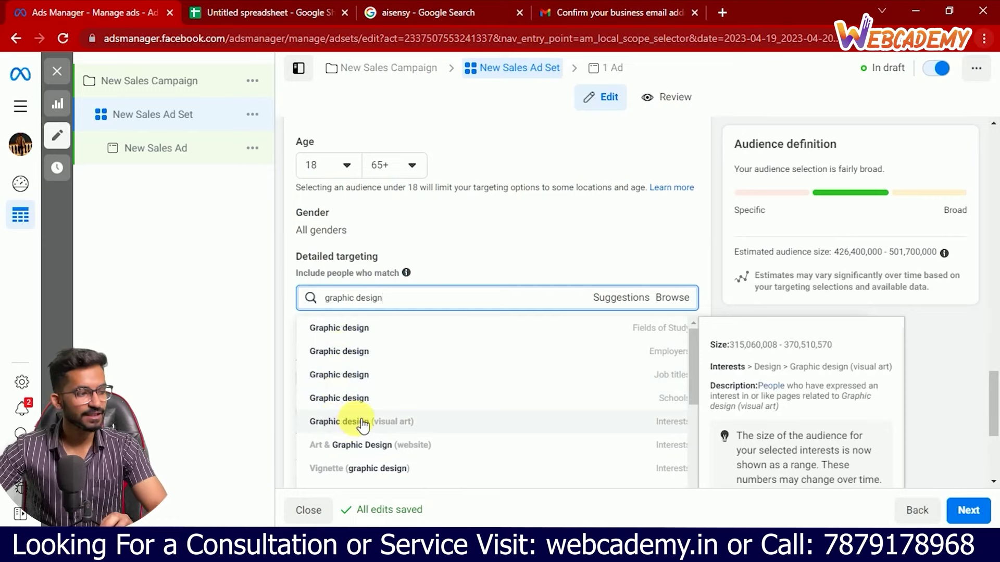
click(330, 419)
scroll(424, 328, down, 1)
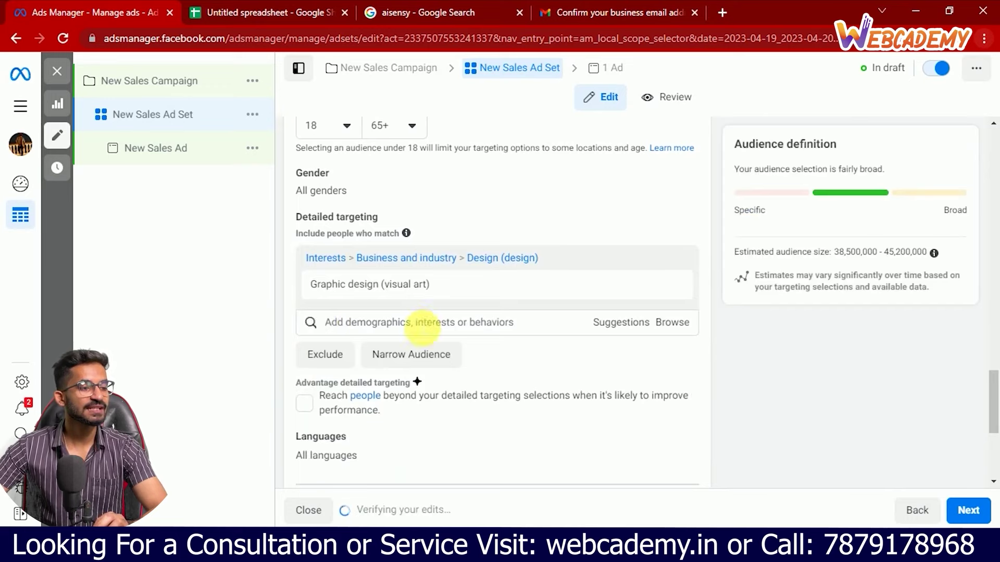
Step: Look through the suggested detailed targeting options for further interests related to graphic design
click(573, 325)
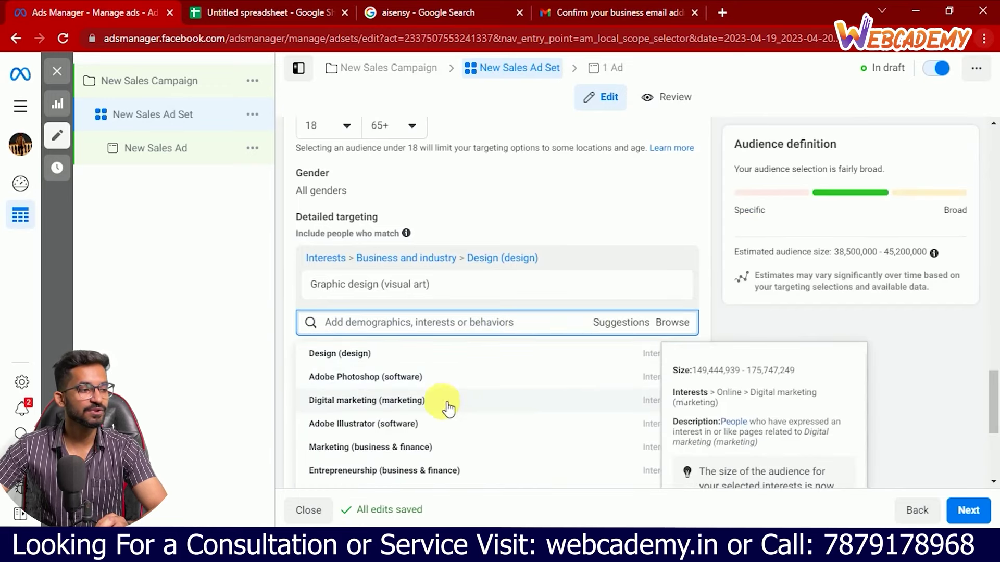
scroll(285, 396, down, 1)
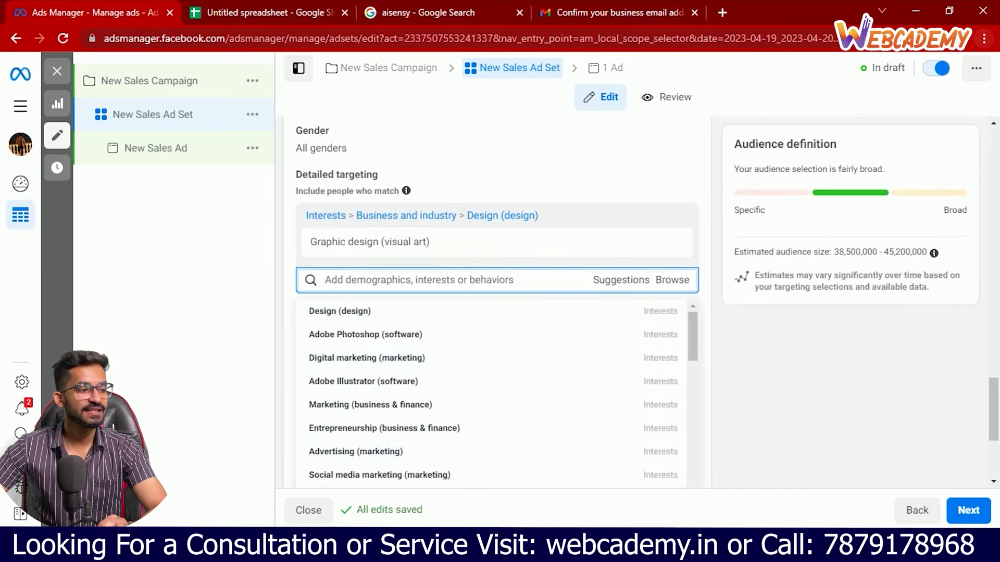
scroll(408, 395, down, 1)
scroll(407, 391, down, 3)
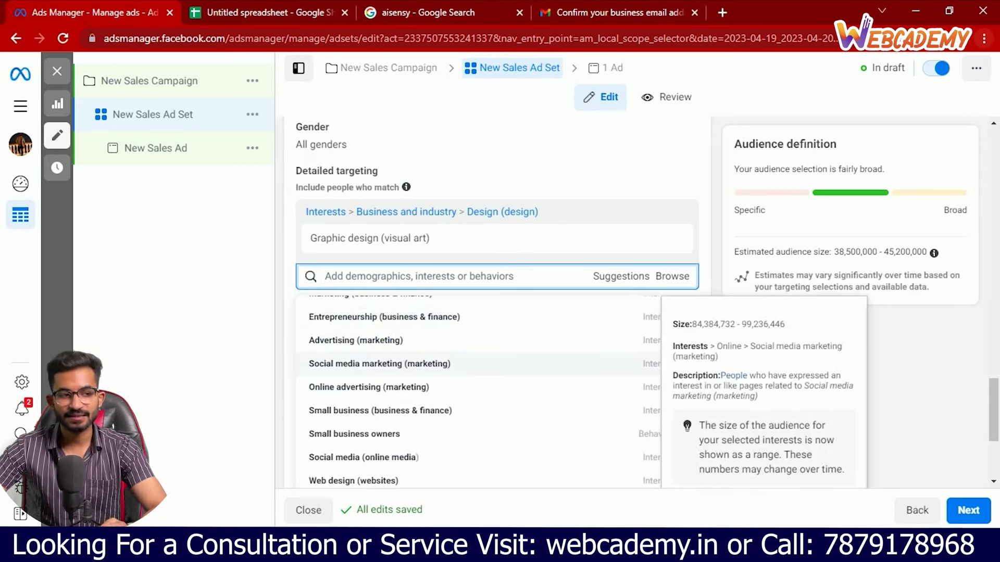
scroll(406, 380, down, 3)
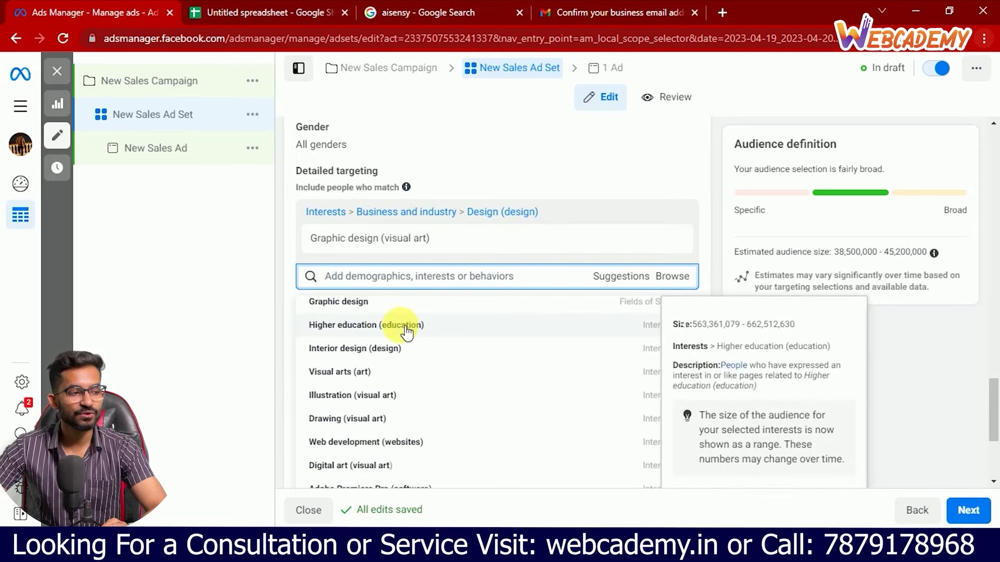
scroll(406, 364, up, 5)
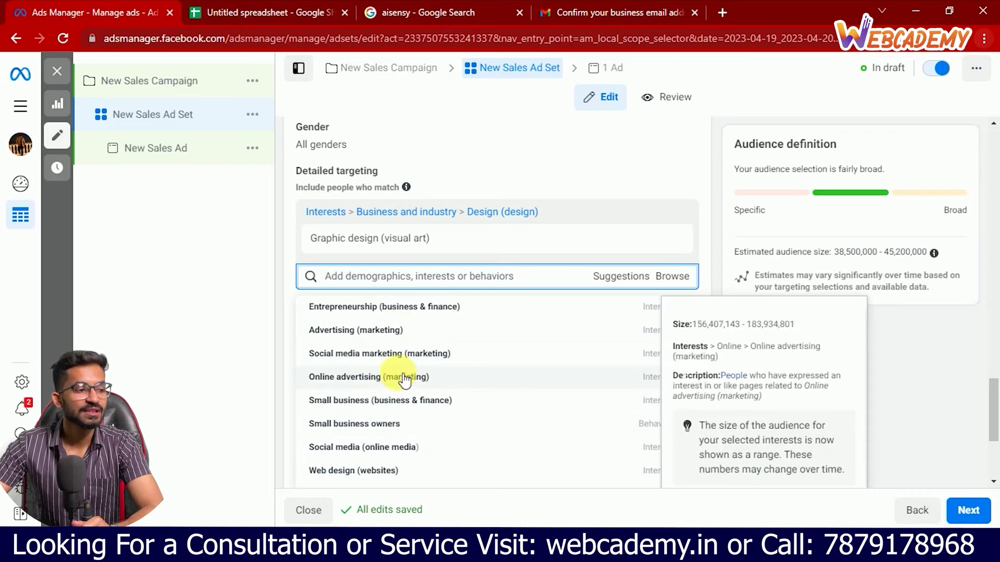
scroll(398, 375, down, 1)
scroll(404, 341, up, 3)
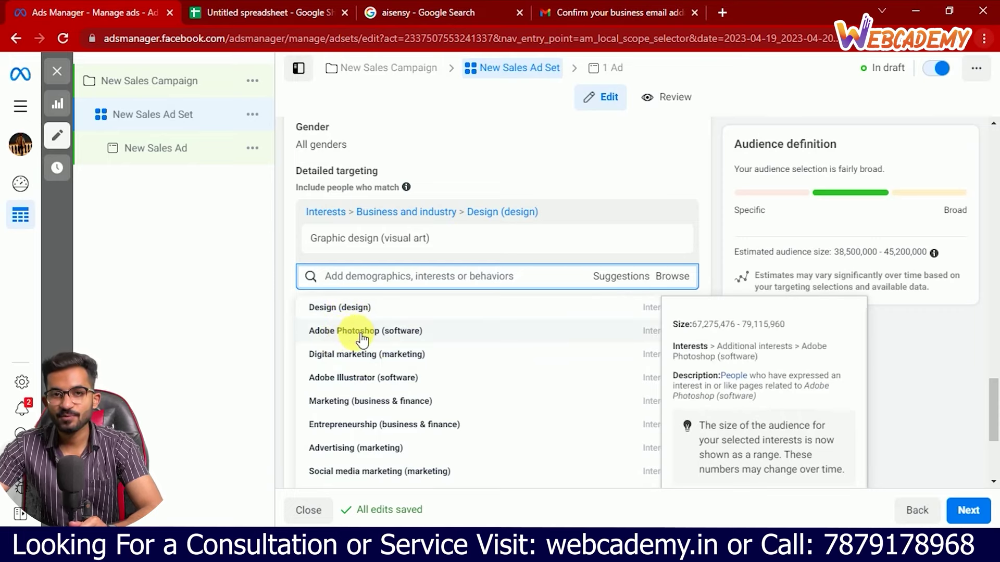
scroll(365, 365, down, 2)
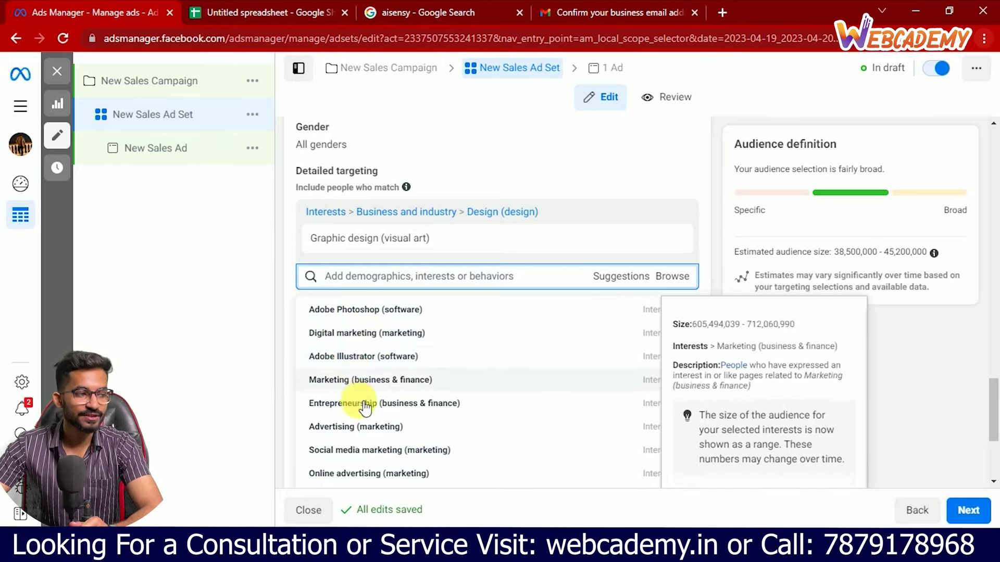
scroll(370, 401, down, 4)
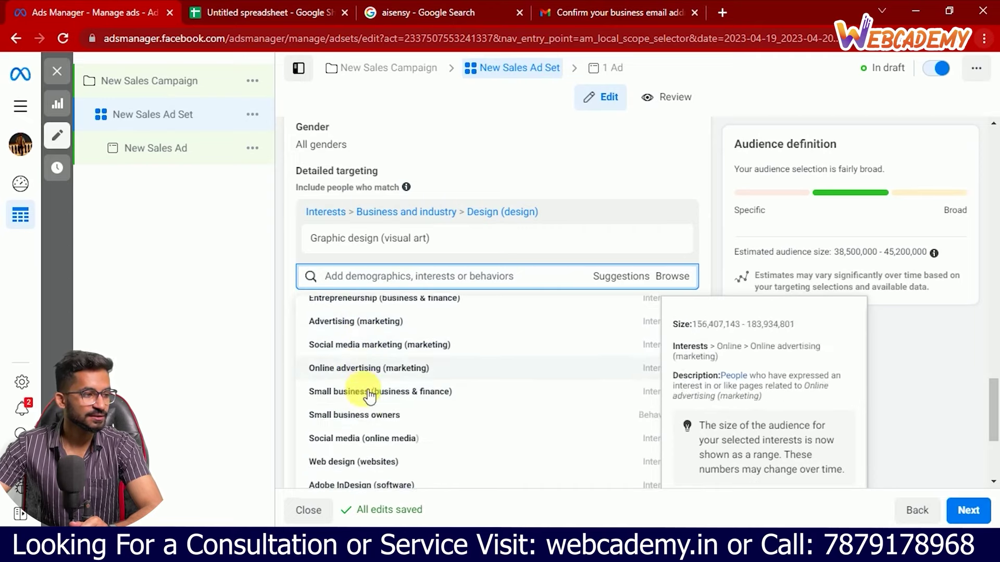
Step: Examine the remaining suggested interests, covering design software, visual arts, illustration and web development
scroll(372, 409, down, 5)
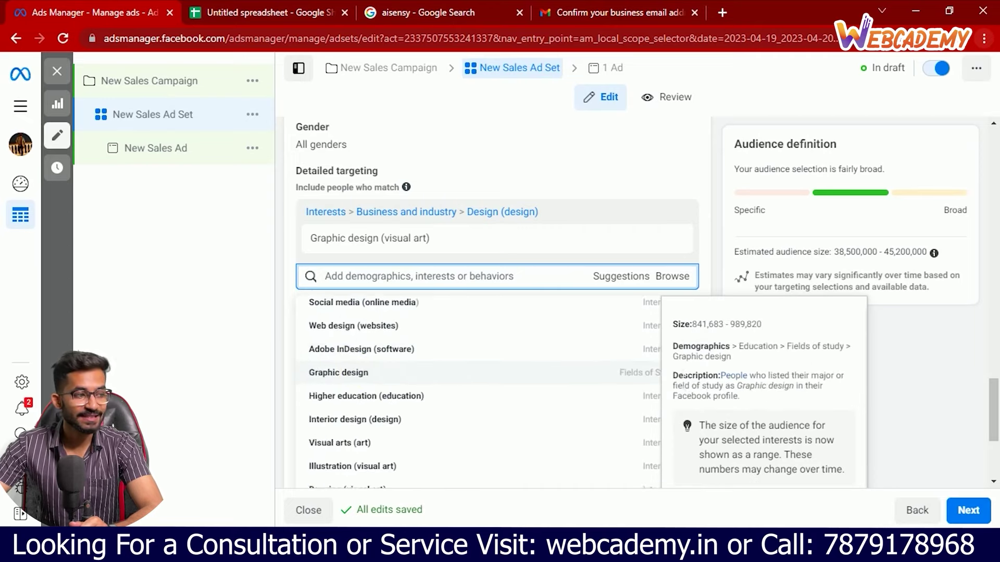
scroll(374, 370, down, 2)
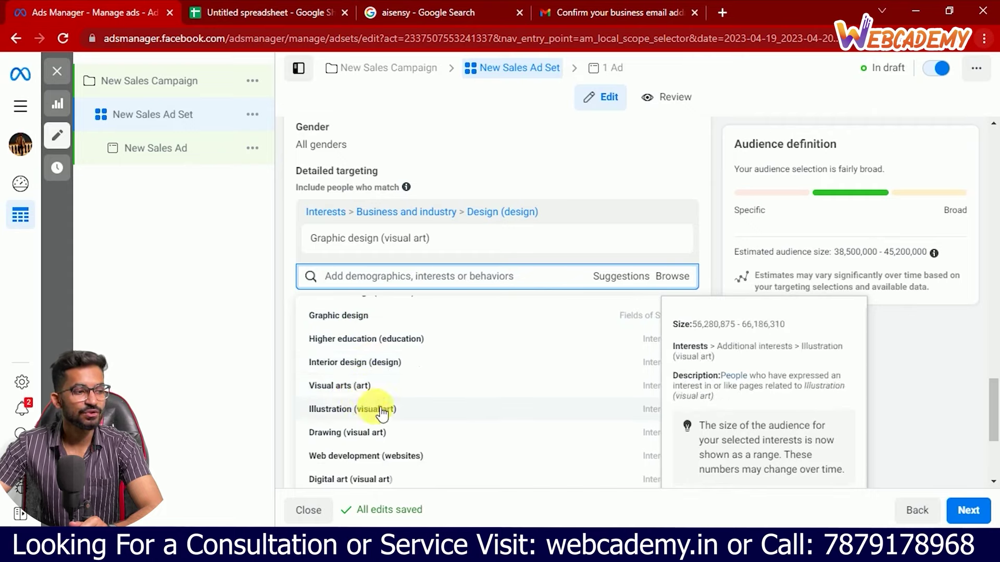
scroll(401, 414, up, 3)
scroll(364, 401, up, 4)
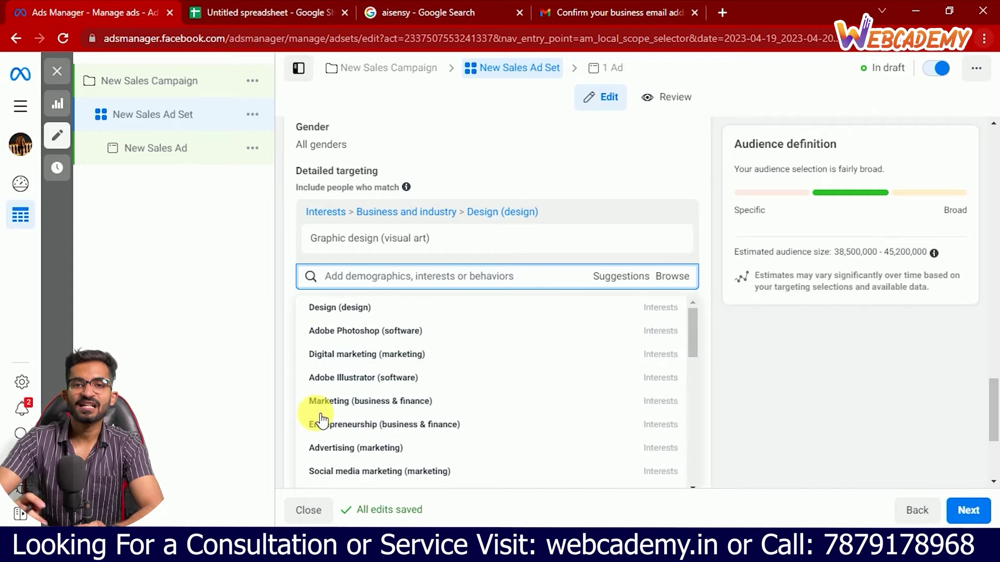
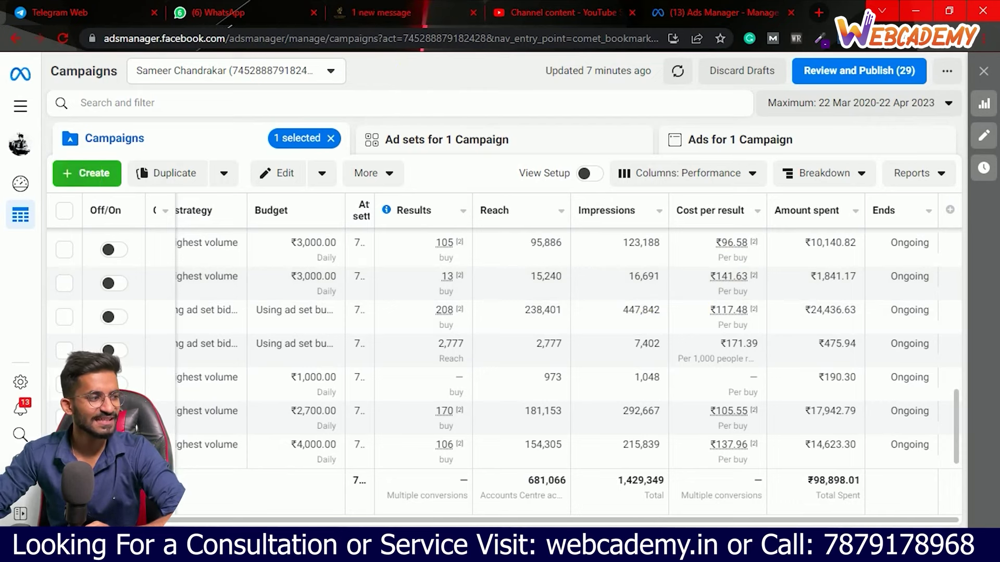
Step: In Ads Manager, create a new auction campaign with the Sales objective and review its campaign-level settings
click(85, 177)
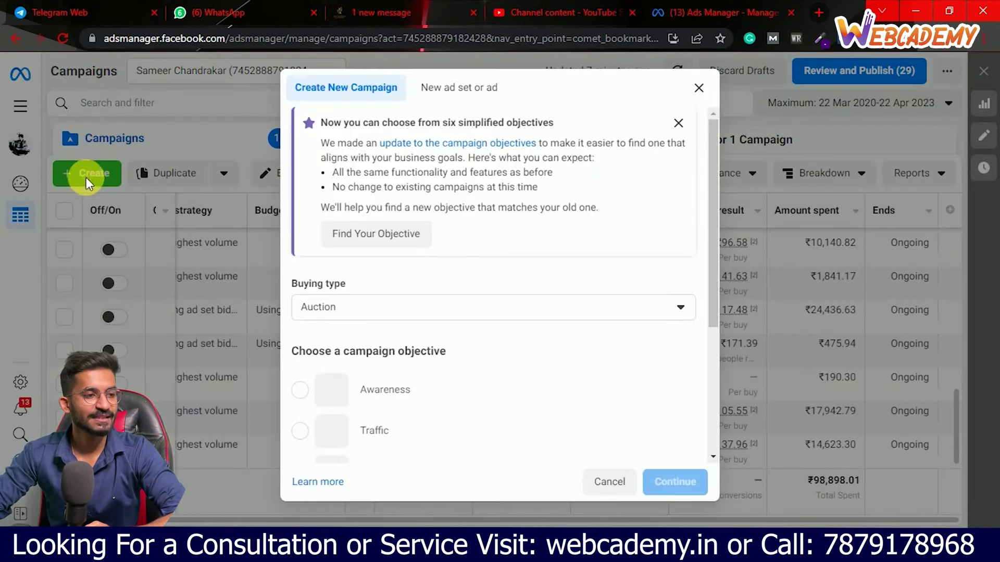
scroll(323, 284, down, 5)
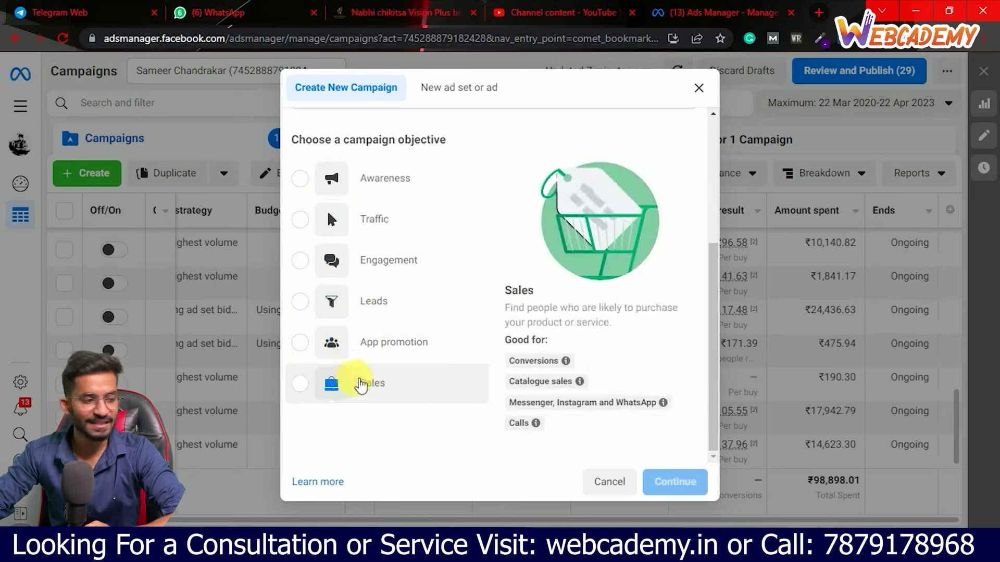
click(404, 394)
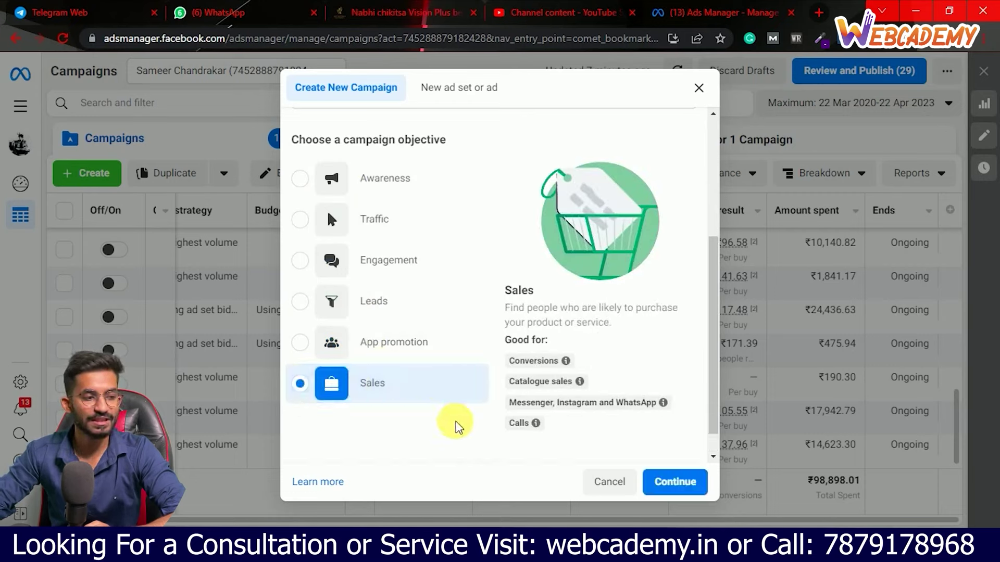
click(657, 480)
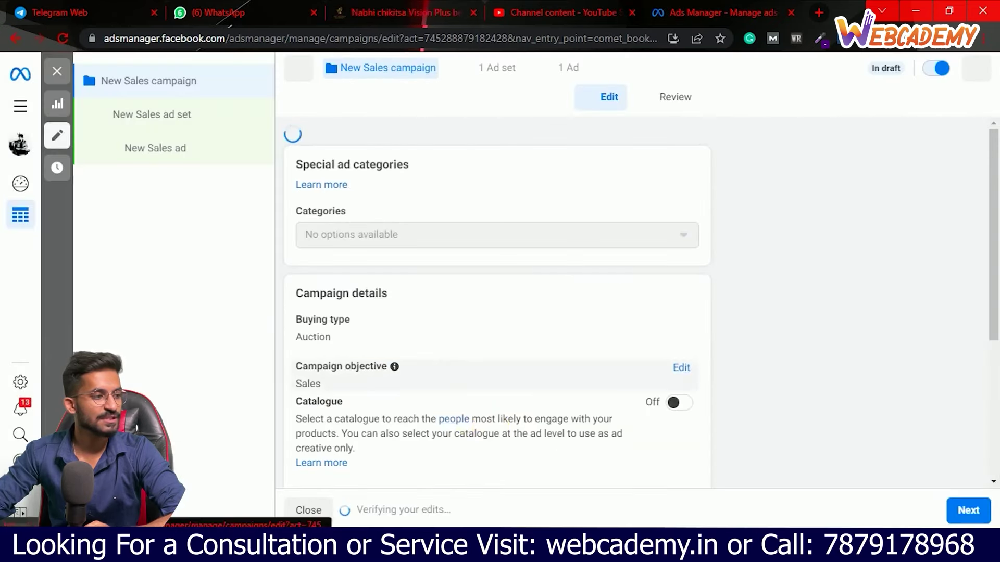
scroll(496, 320, down, 2)
scroll(496, 321, up, 5)
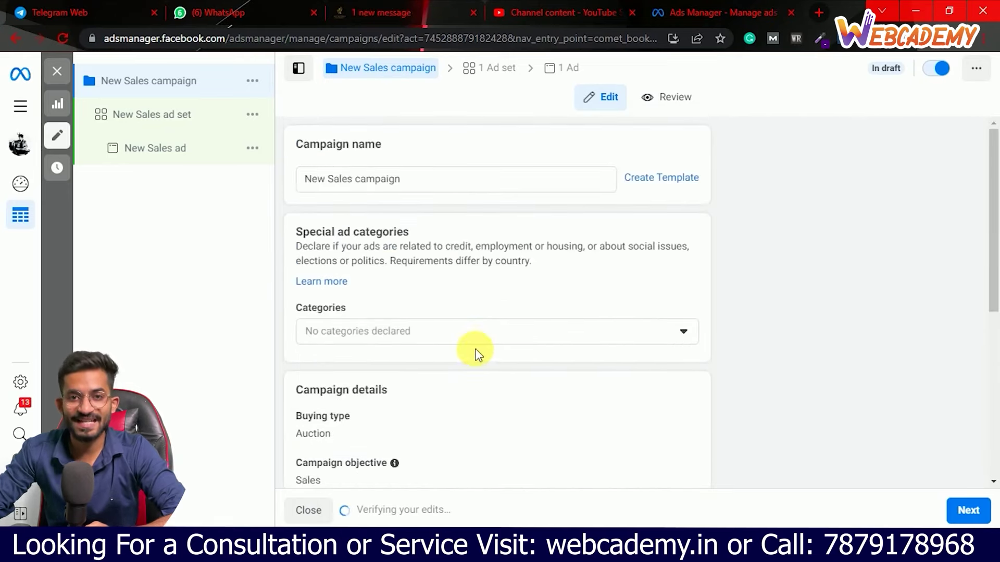
scroll(466, 365, down, 5)
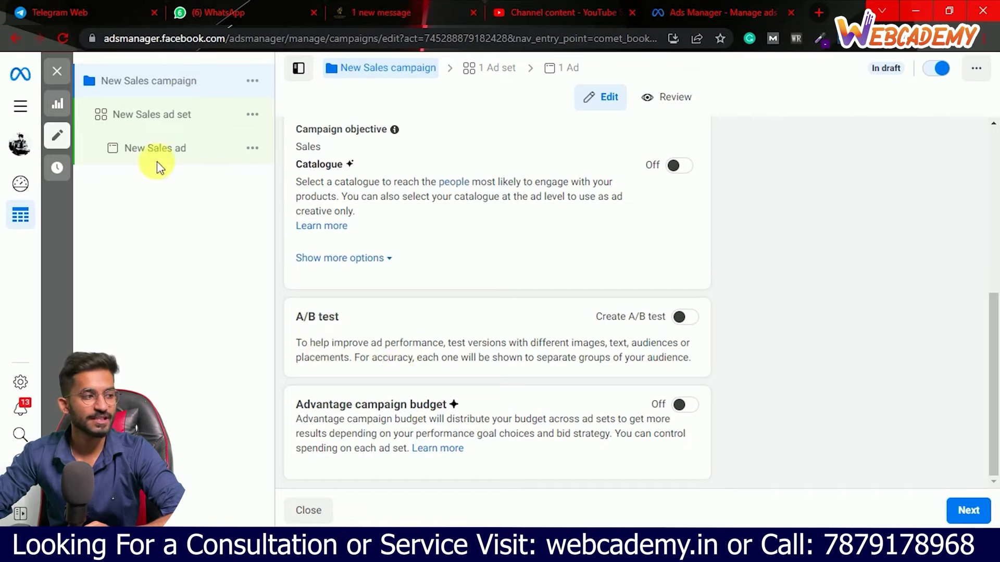
Step: Open New Sales ad set and turn off Advantage detailed targeting in its audience settings
click(151, 115)
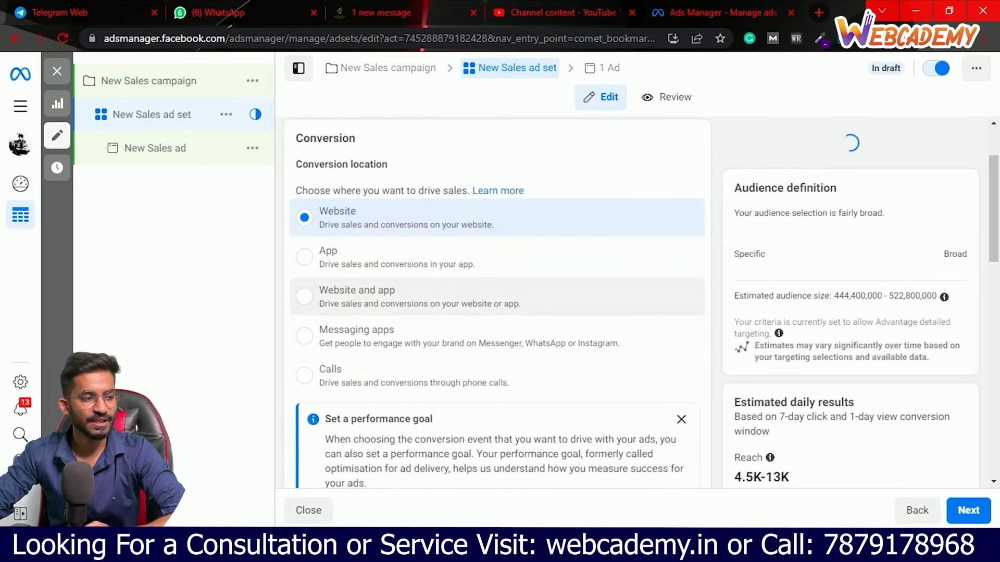
scroll(514, 380, down, 4)
scroll(513, 324, down, 7)
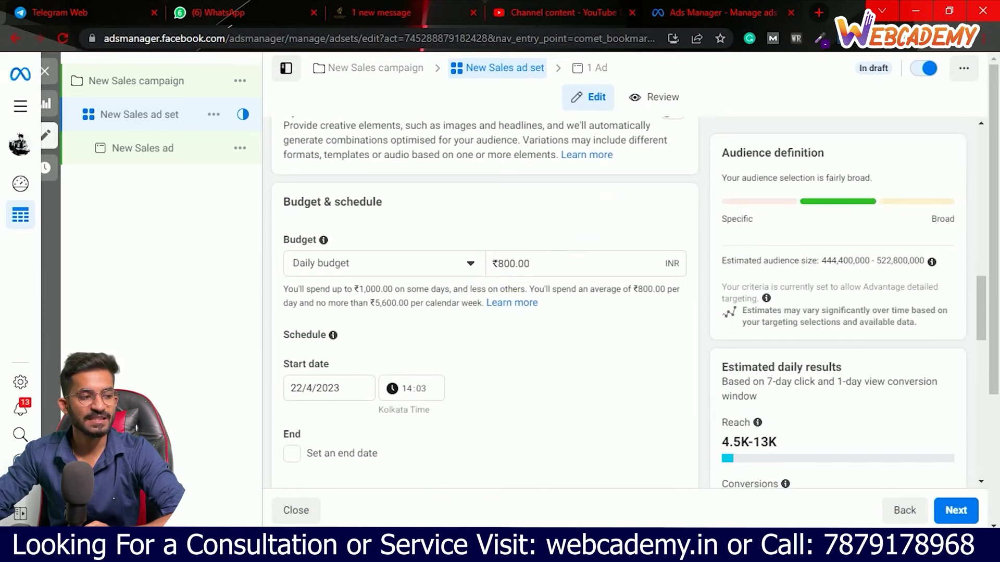
scroll(505, 295, down, 7)
scroll(395, 207, down, 3)
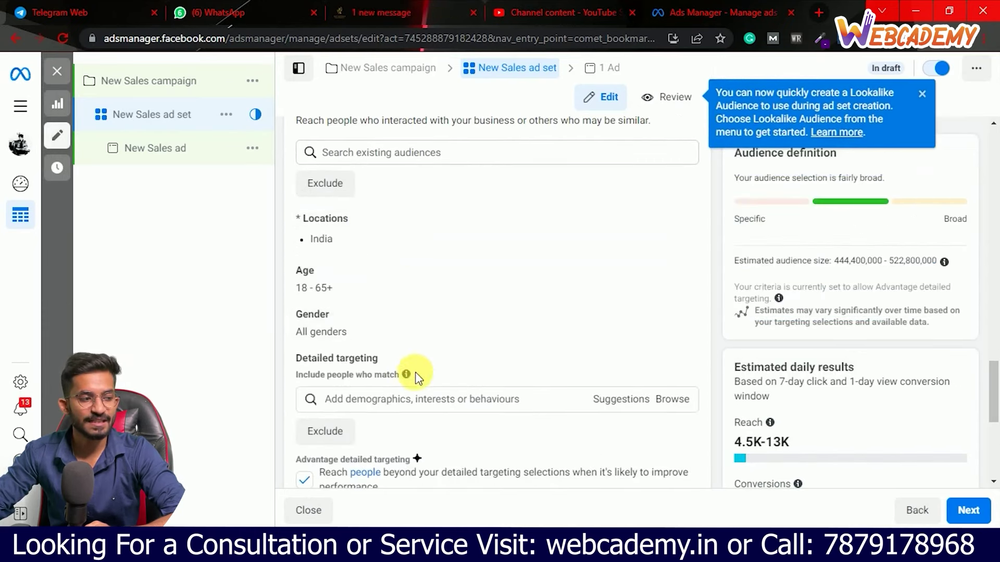
scroll(413, 380, down, 2)
scroll(396, 386, down, 4)
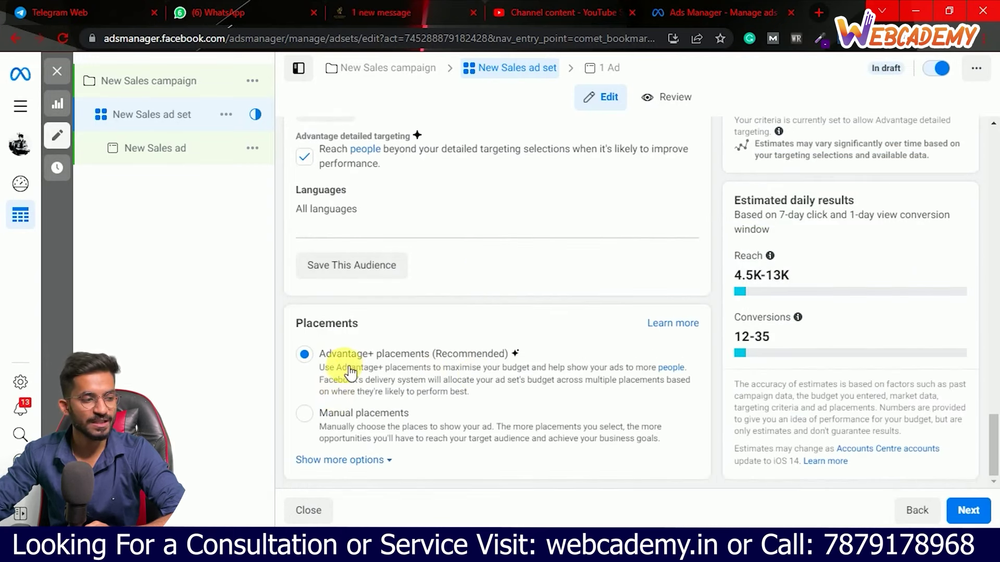
scroll(424, 308, up, 4)
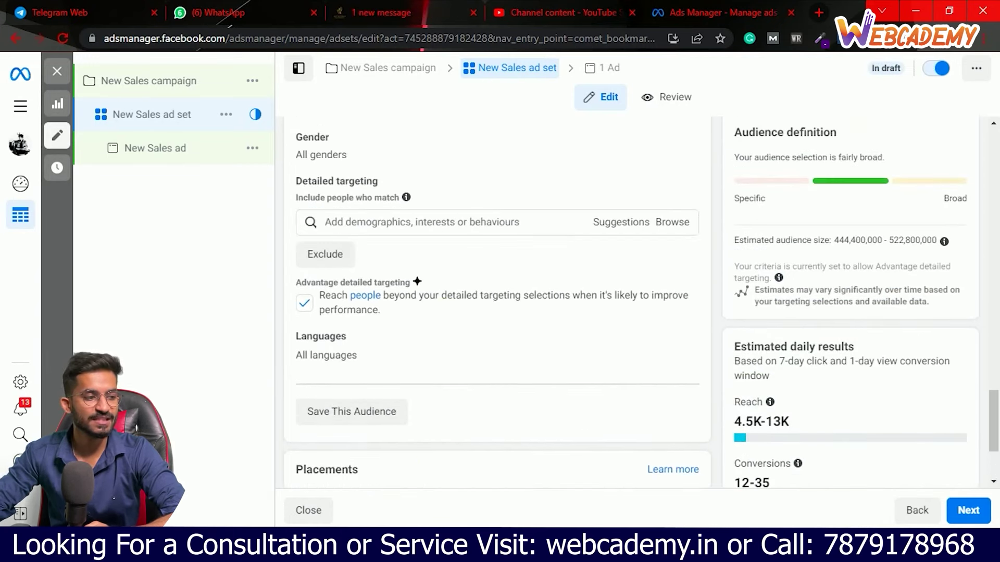
scroll(301, 390, up, 1)
click(302, 411)
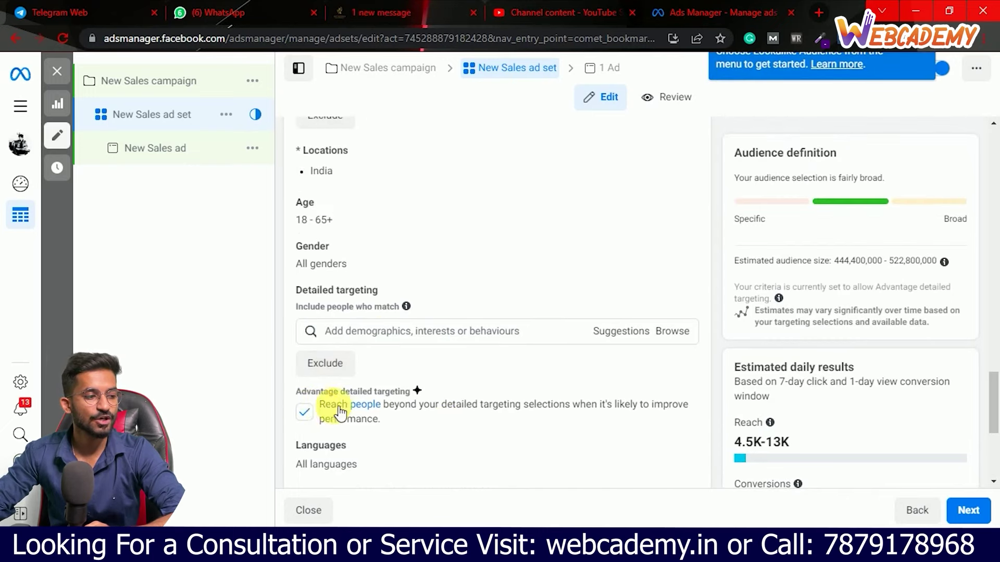
click(328, 406)
Step: Set the audience's minimum age to 22
scroll(399, 372, up, 1)
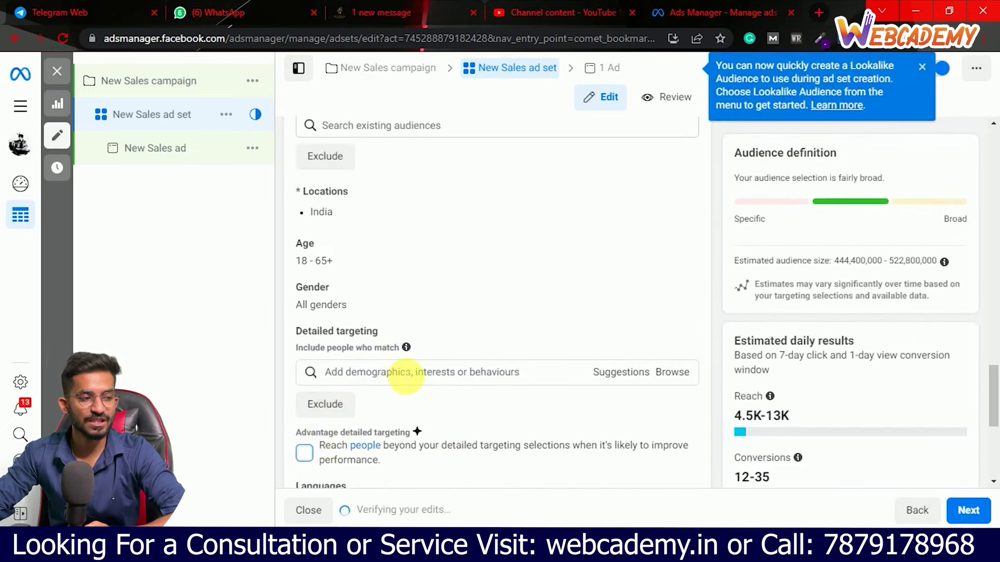
scroll(396, 360, up, 3)
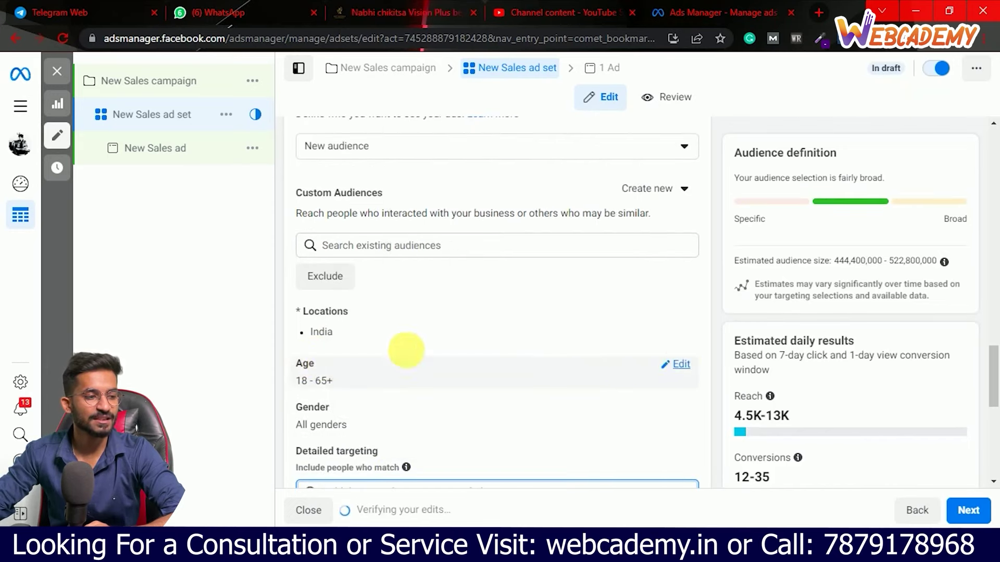
click(400, 378)
click(328, 388)
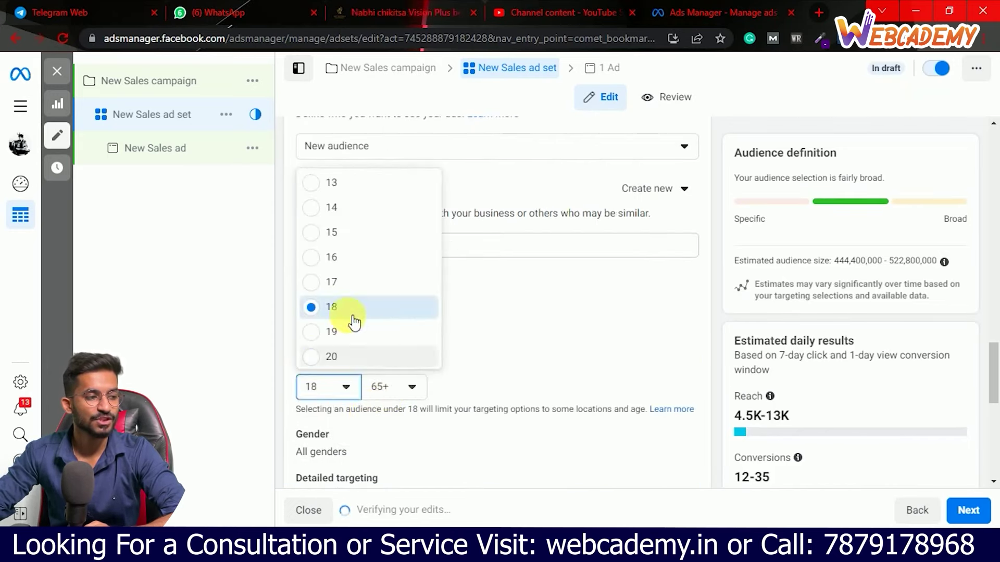
scroll(334, 312, down, 2)
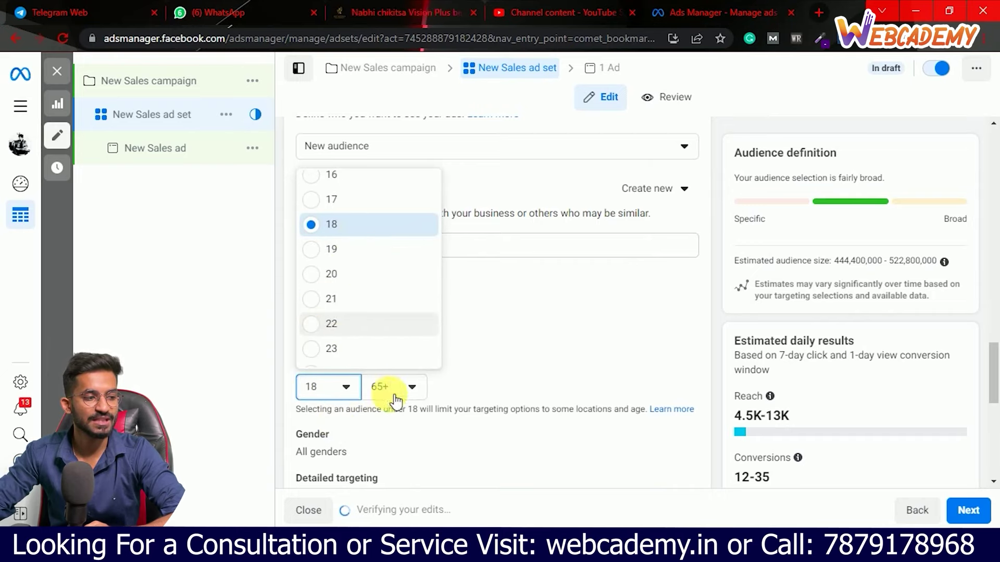
key(Return)
scroll(380, 350, down, 1)
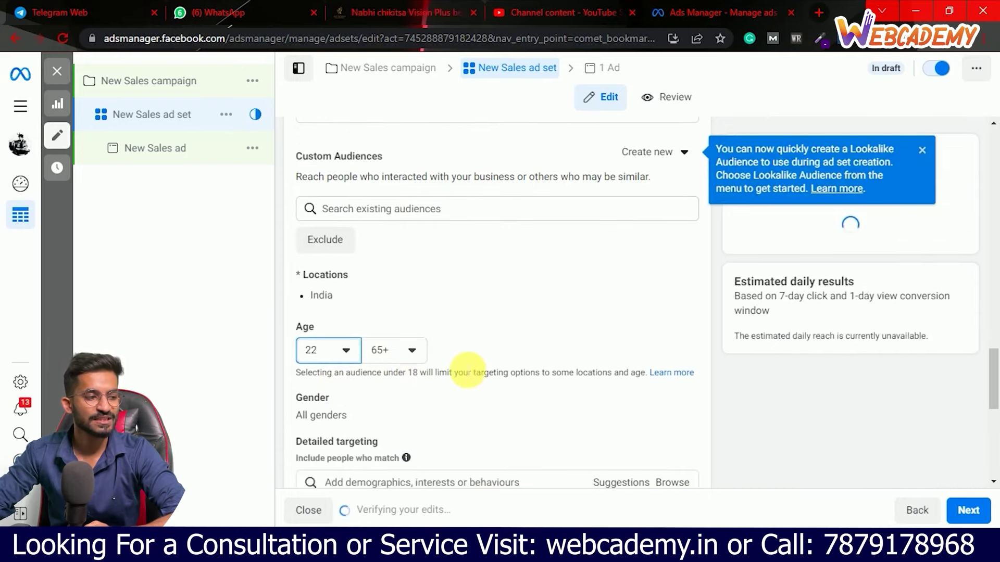
scroll(468, 364, down, 1)
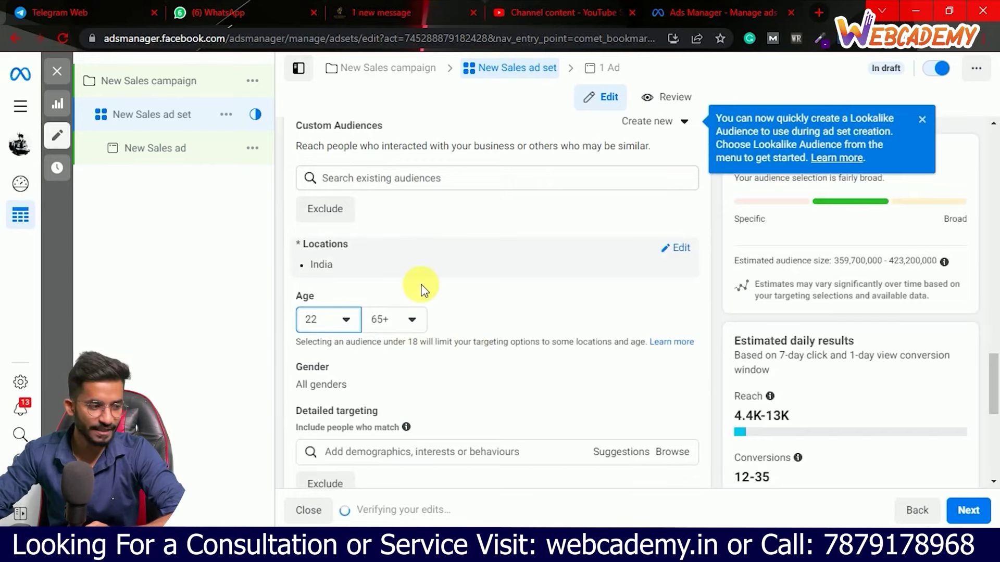
Step: Set the ad set's daily budget to ₹200.00
scroll(422, 334, up, 6)
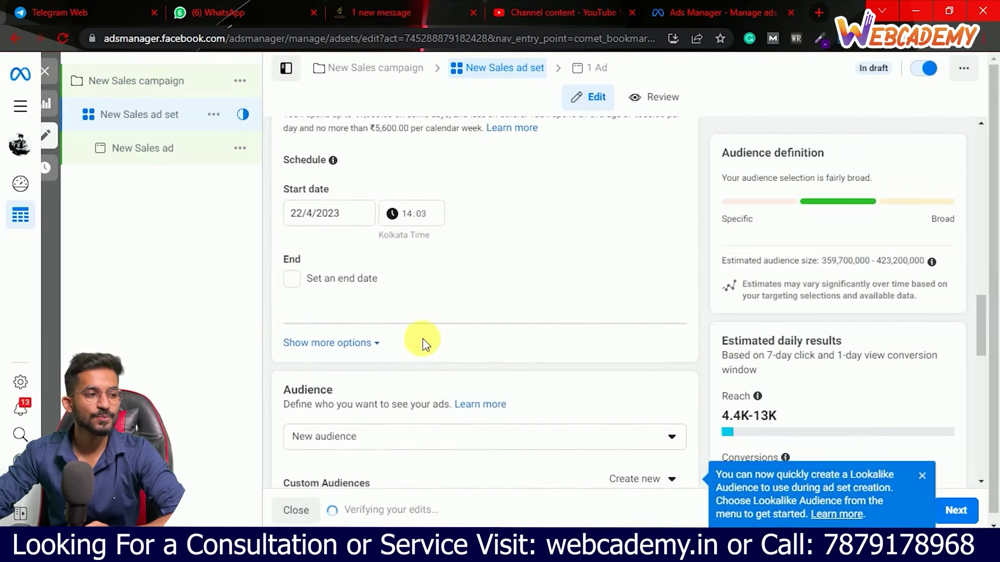
scroll(423, 344, up, 4)
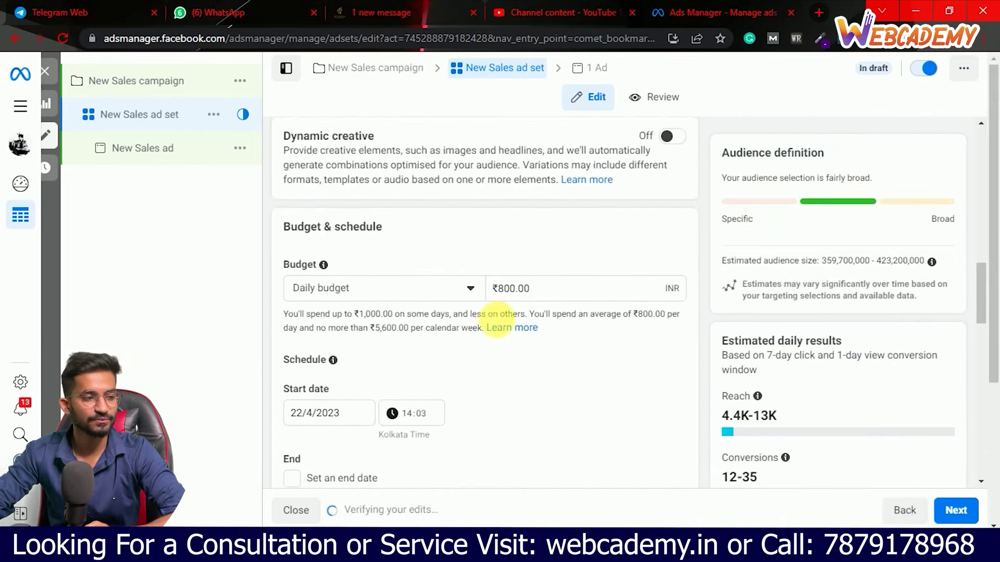
click(508, 288)
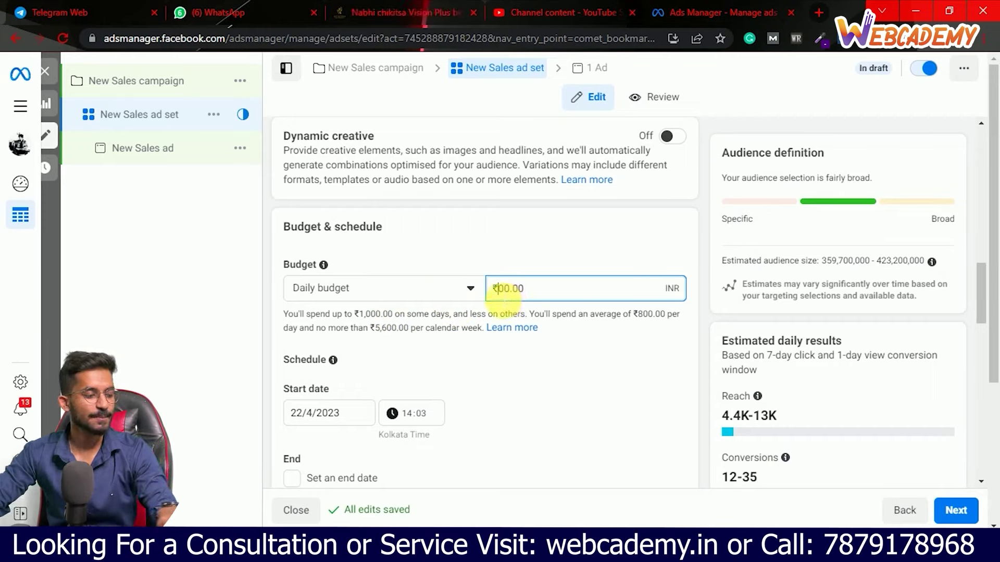
click(530, 386)
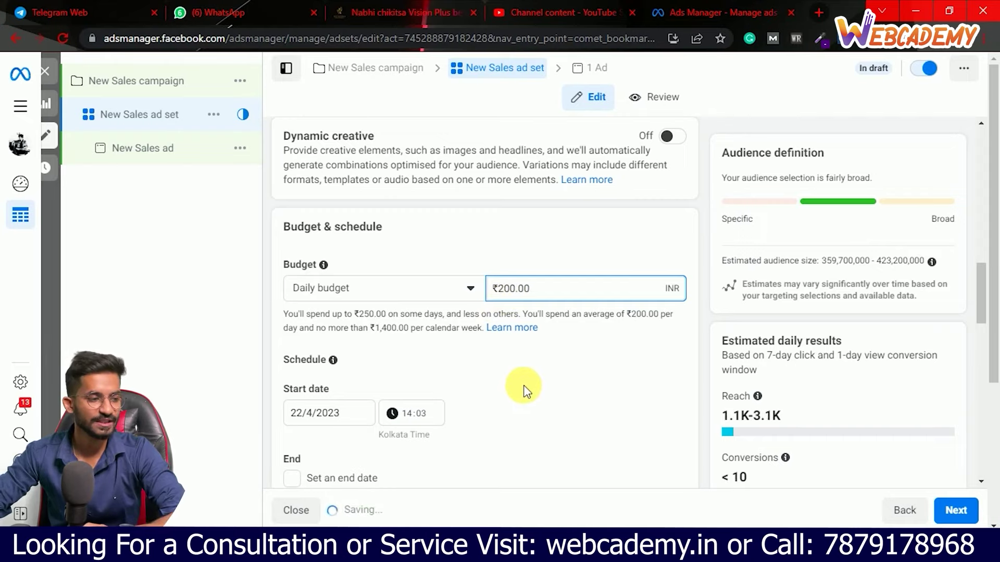
Step: Schedule the ad set to start on 23/4/2023 at 02:03
scroll(523, 383, down, 1)
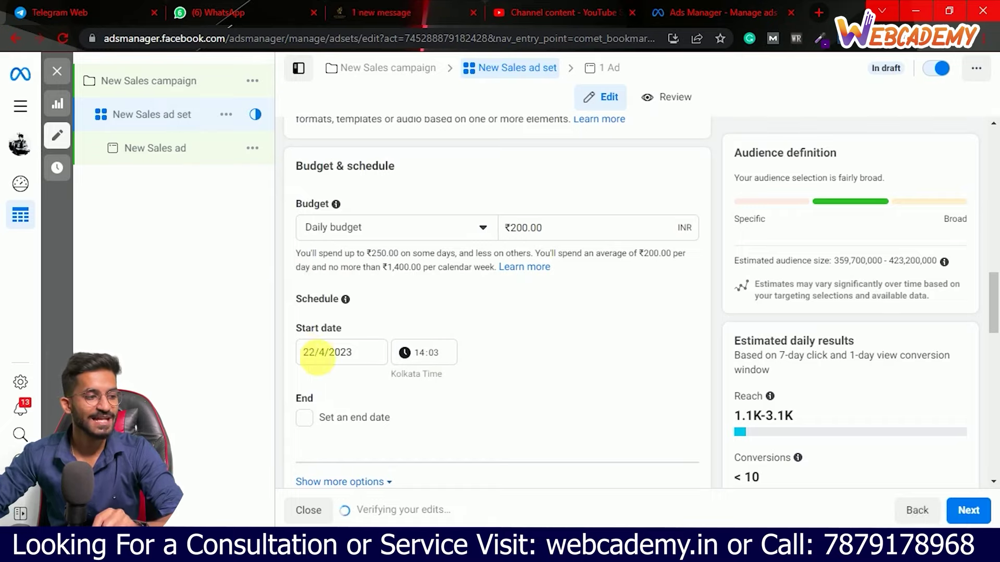
double_click(327, 351)
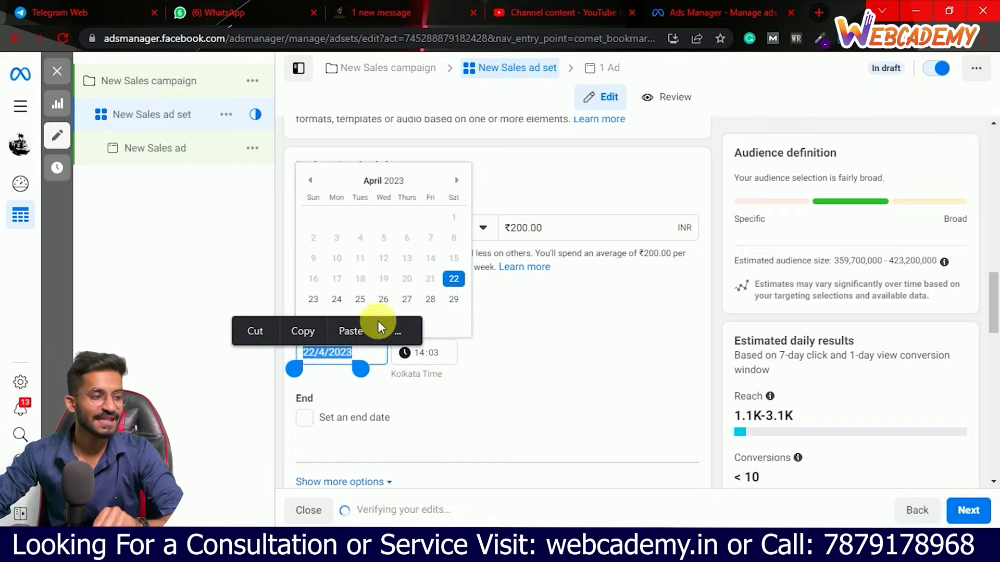
click(323, 300)
double_click(313, 350)
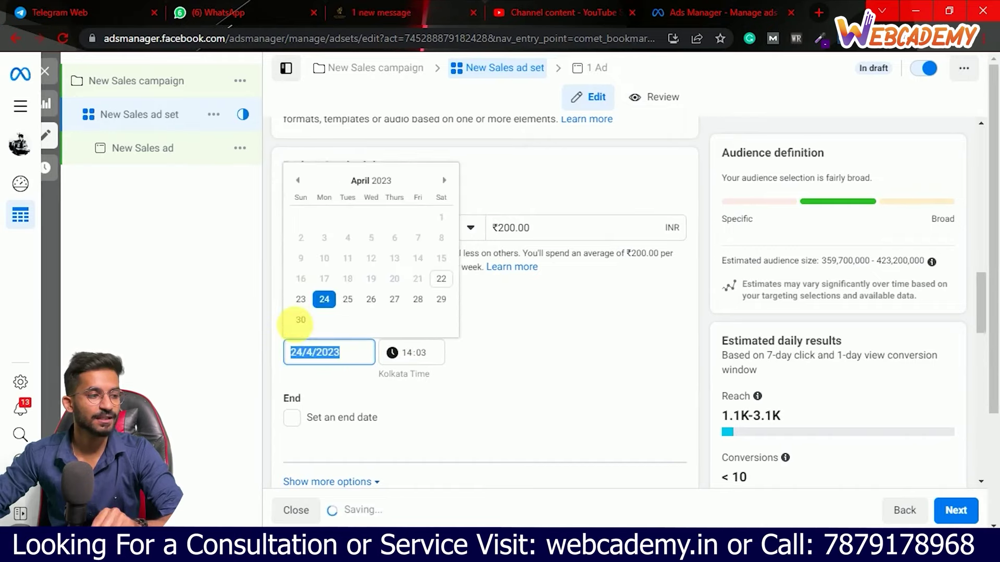
click(300, 299)
click(405, 354)
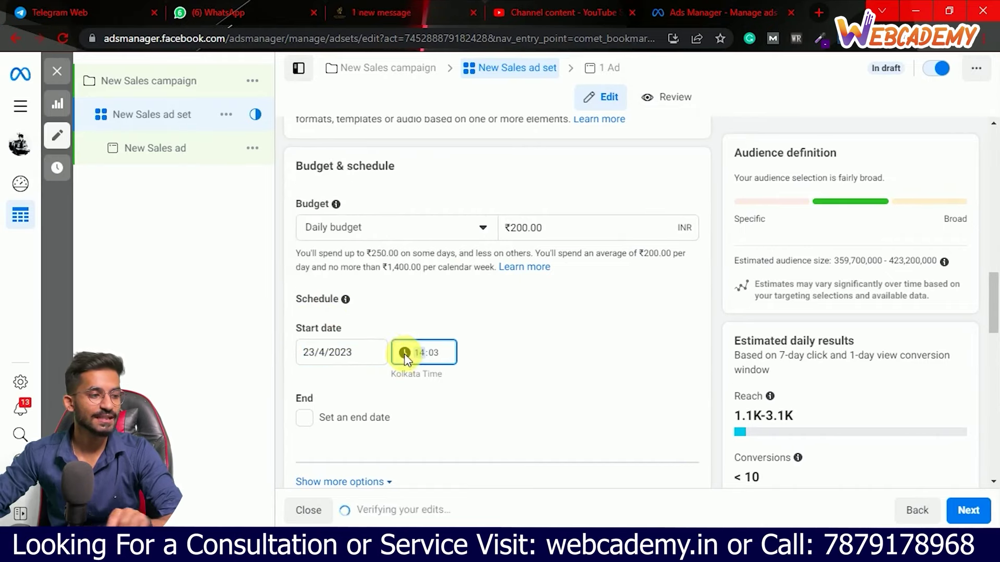
text(2)
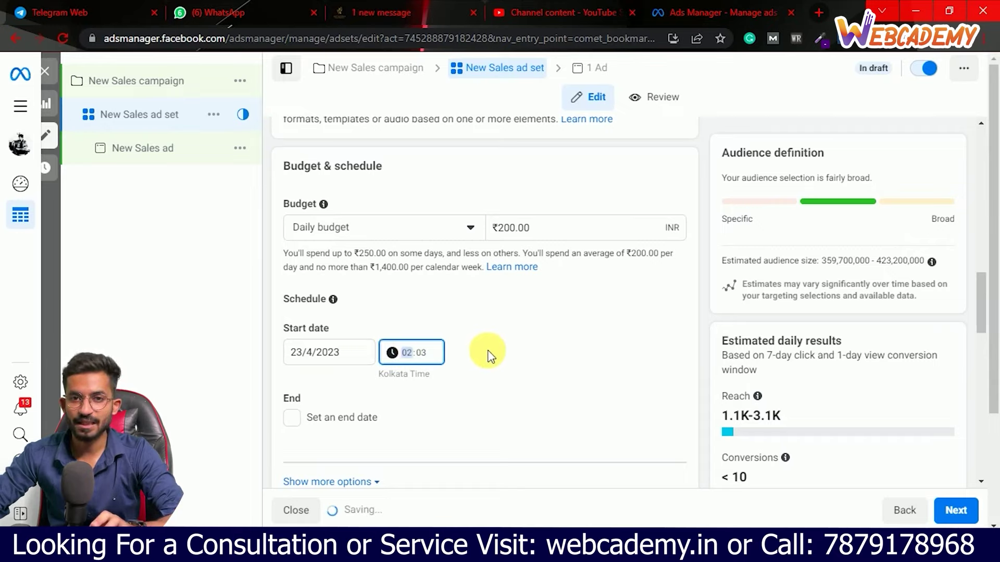
click(487, 354)
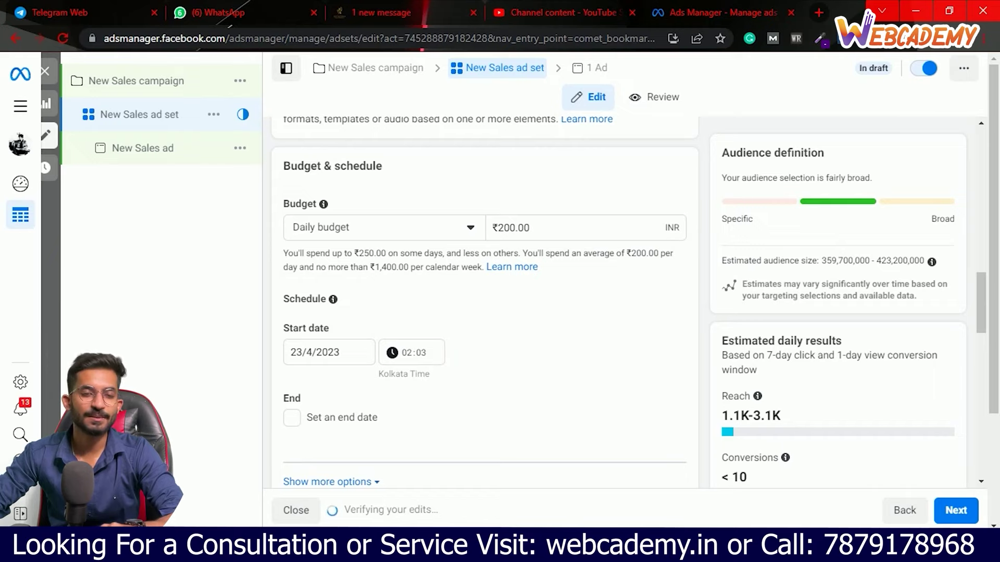
Step: Open the gender options in the ad set's audience settings
scroll(490, 345, down, 2)
scroll(486, 296, down, 5)
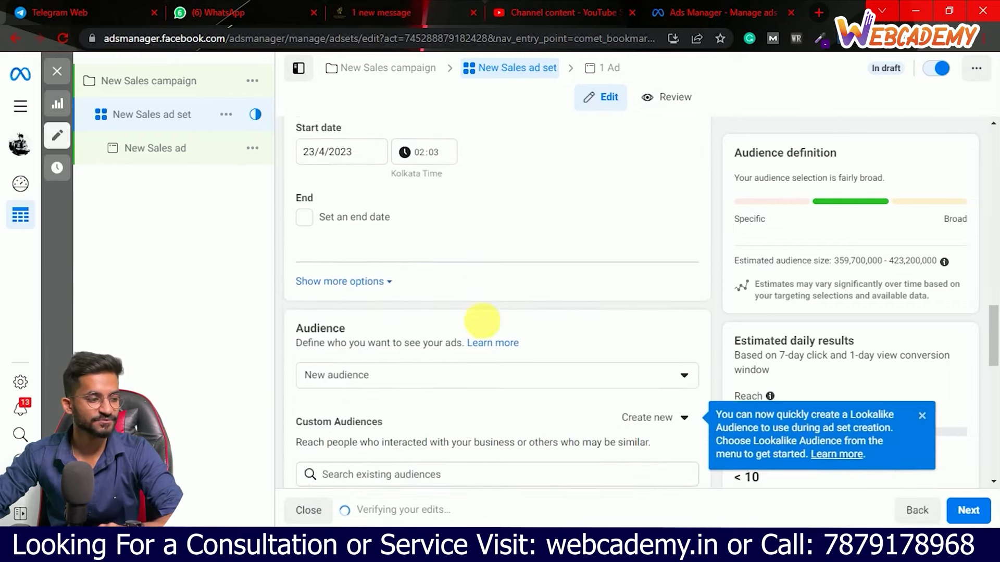
scroll(431, 342, down, 1)
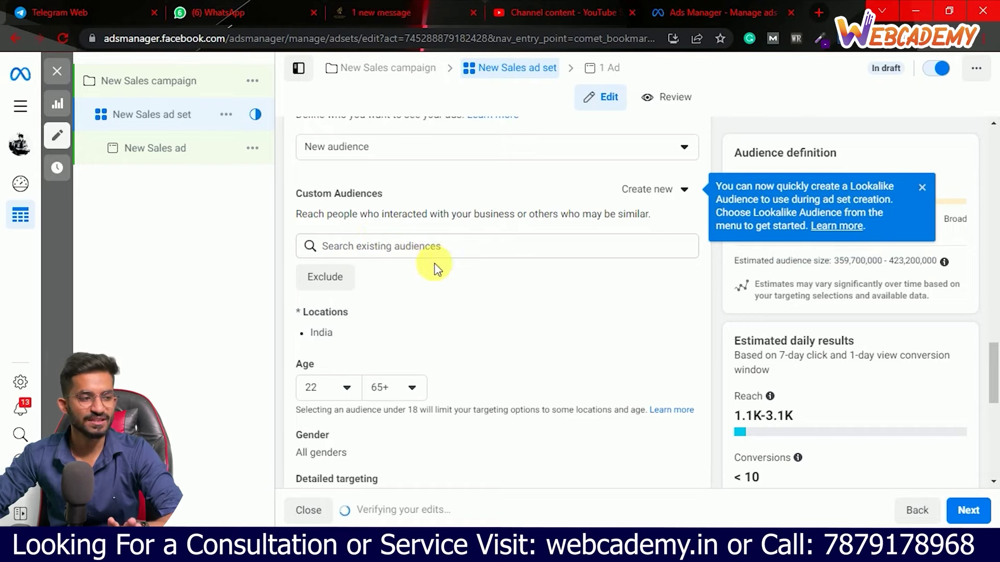
scroll(435, 263, down, 1)
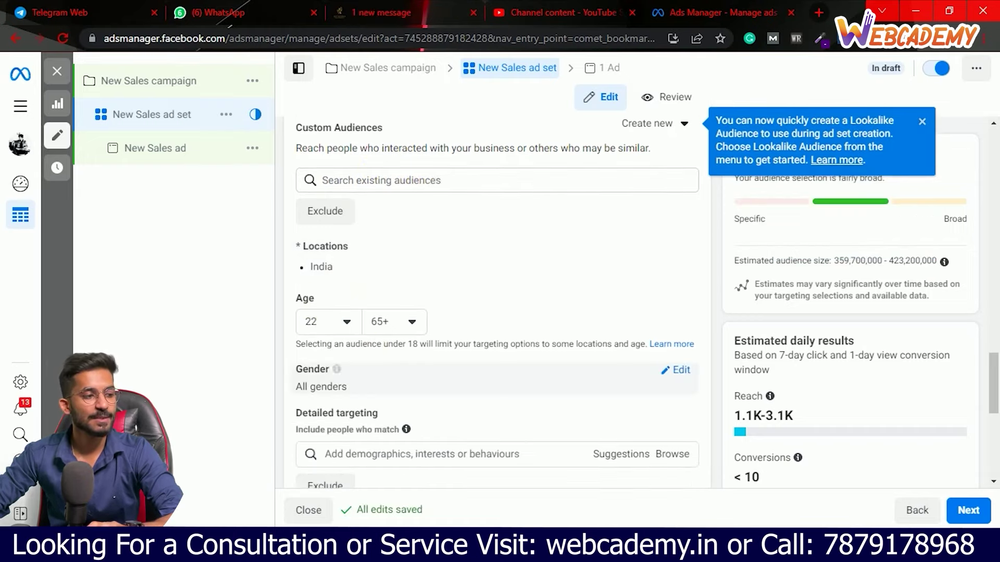
scroll(416, 360, down, 2)
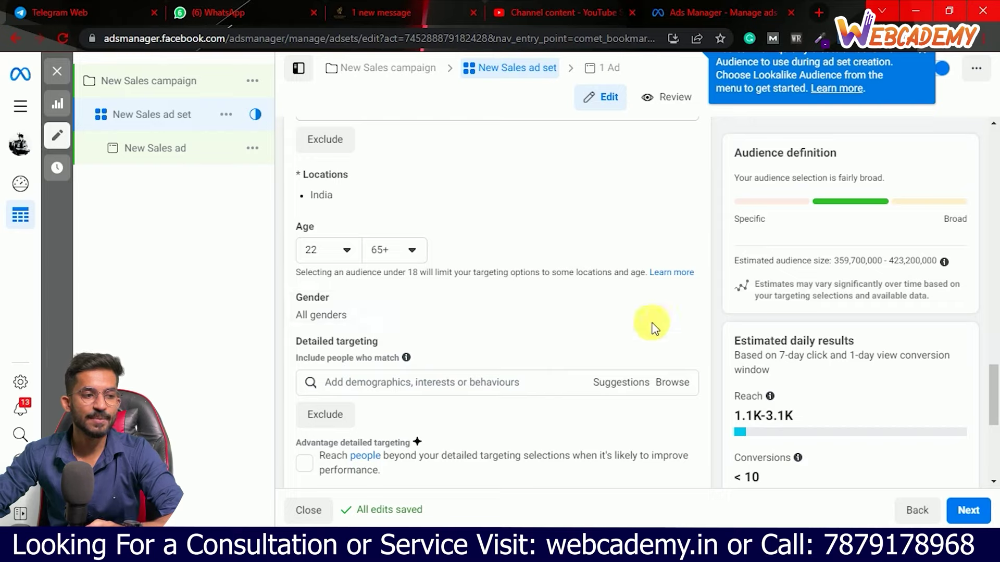
click(671, 296)
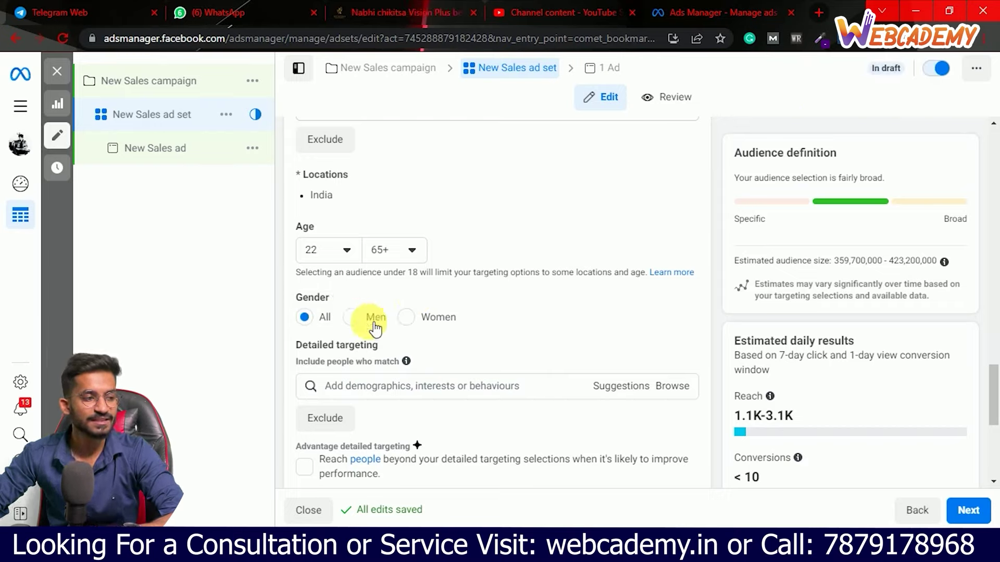
mouse_move(384, 345)
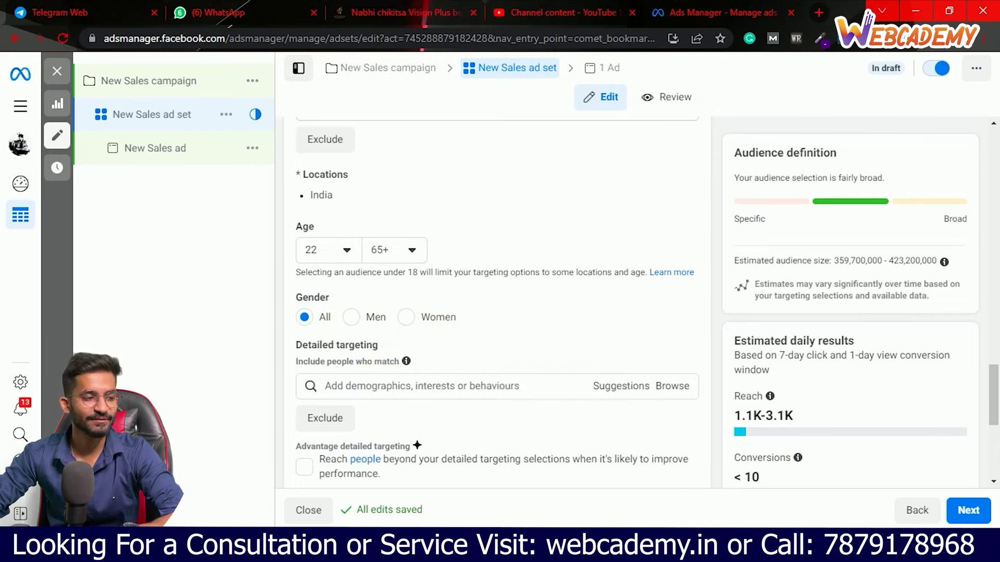
Step: Activate the detailed targeting search for demographics, interests or behaviours and dismiss the on-screen keyboard
click(412, 388)
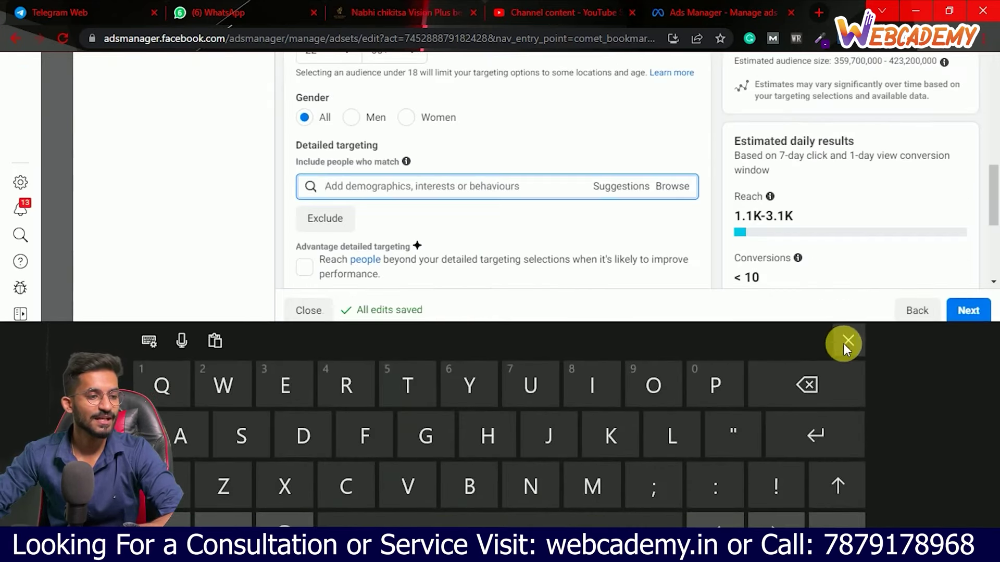
click(843, 344)
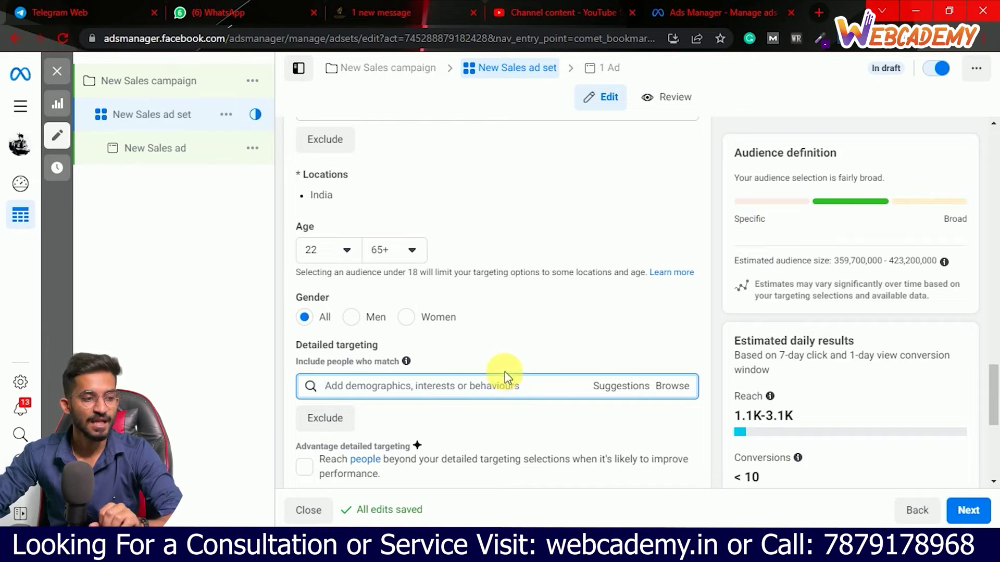
scroll(500, 373, down, 1)
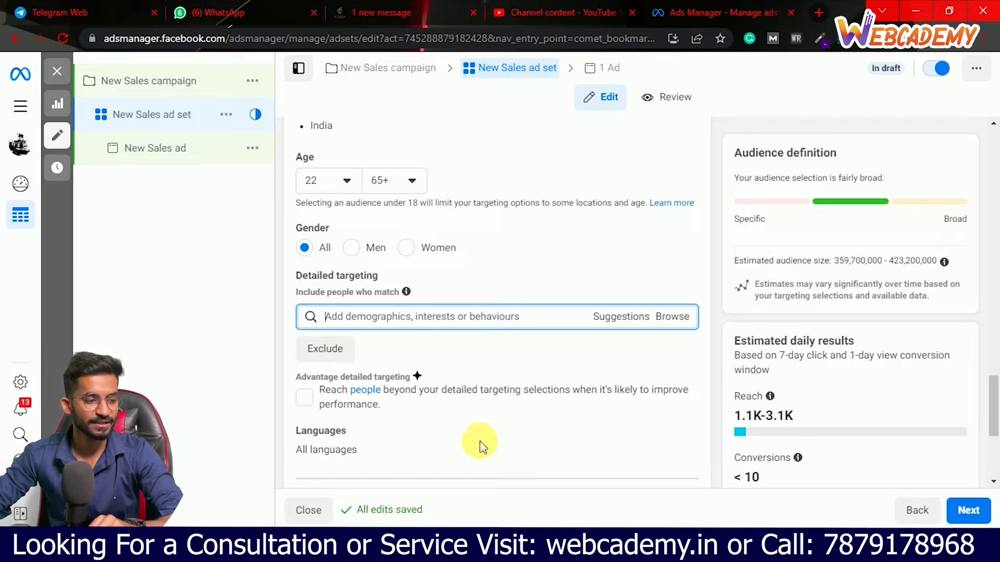
Step: Switch to Microsoft Whiteboard and handwrite a circled 10 on a blank area of the canvas
key(alt+Tab)
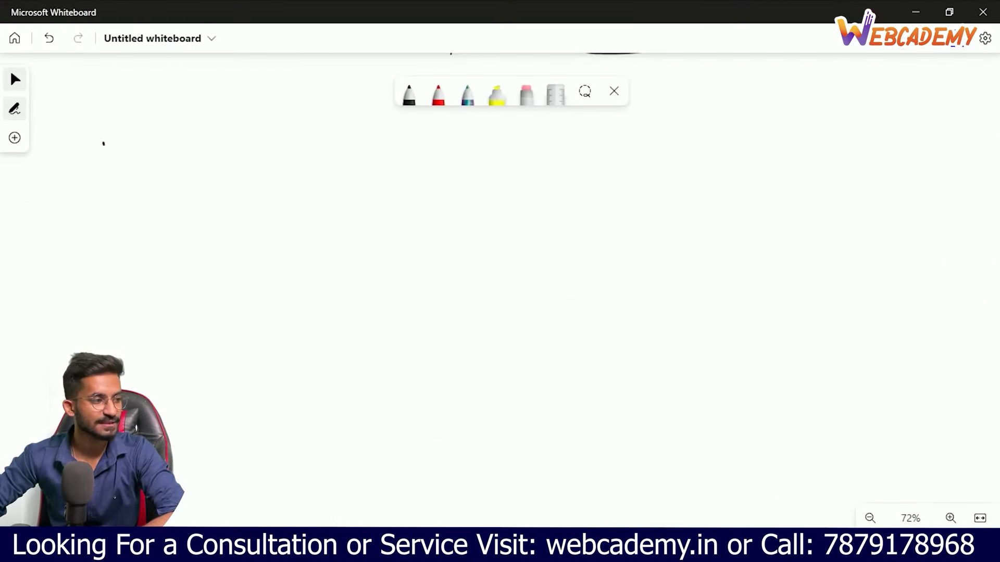
drag(102, 142, 98, 176)
drag(124, 149, 125, 151)
drag(100, 193, 78, 195)
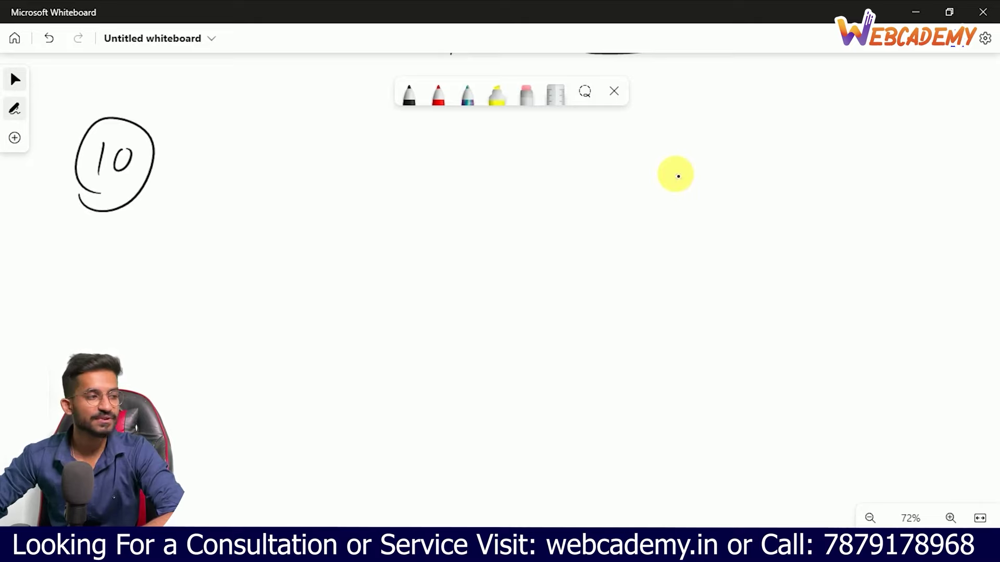
Step: Sketch a campaign diagram below the circled 10: a C with three branches ending in circled S, circled S and circled O, labelled "open"
mouse_move(184, 311)
mouse_down()
mouse_move(159, 323)
mouse_move(195, 357)
mouse_move(350, 233)
mouse_up()
mouse_move(223, 319)
mouse_down()
mouse_move(375, 310)
mouse_move(341, 412)
mouse_up()
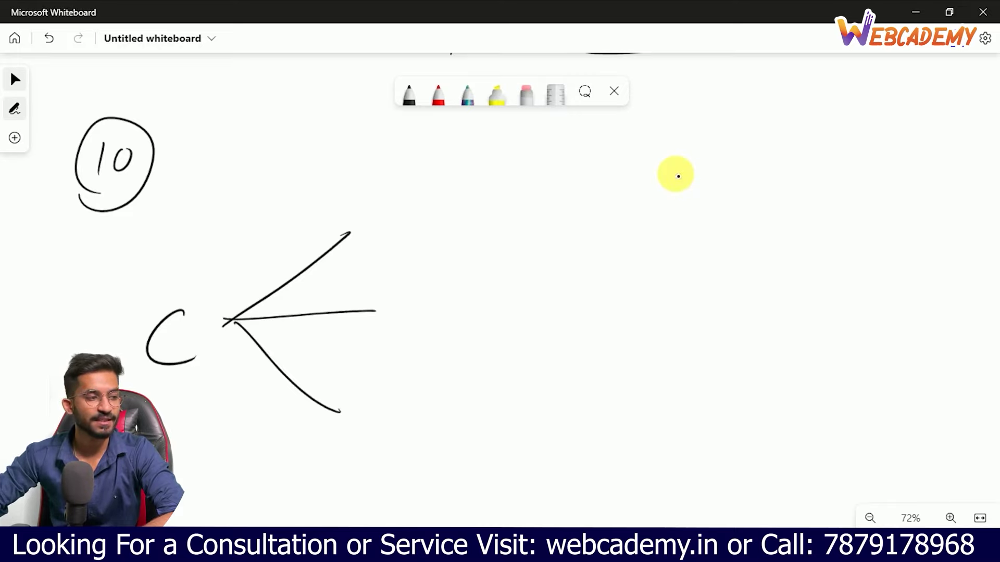
drag(385, 206, 367, 226)
drag(379, 177, 354, 243)
drag(394, 287, 360, 329)
drag(365, 404, 341, 432)
drag(408, 421, 467, 428)
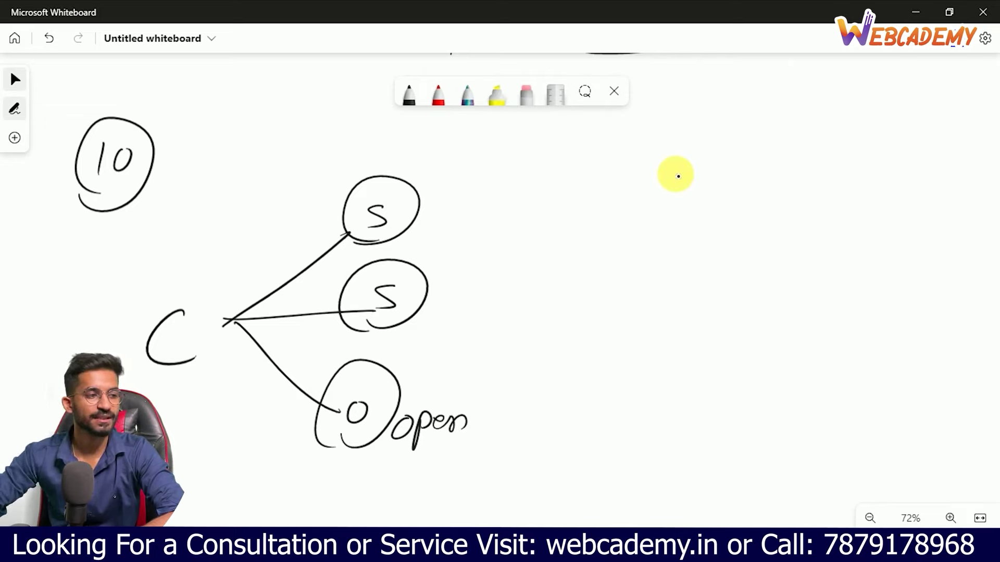
Step: Draw two diverging branches outward from the upper circled S in the campaign diagram
mouse_move(420, 199)
mouse_down()
mouse_move(518, 167)
mouse_move(524, 236)
mouse_up()
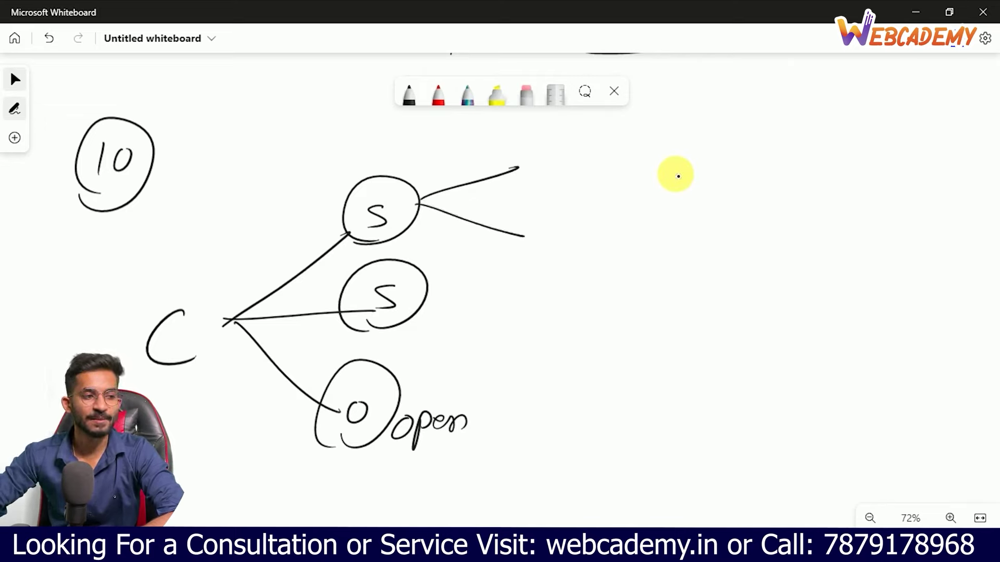